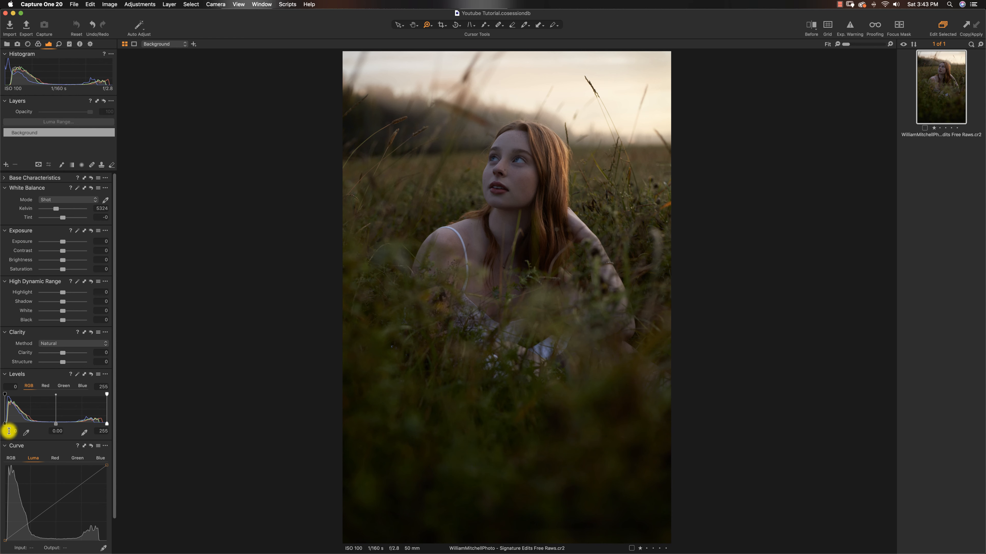
Set the RGB levels' shadow input to 5 and highlight input to 227, and check the exposure warning.
left_click_drag(5, 424, 7, 424)
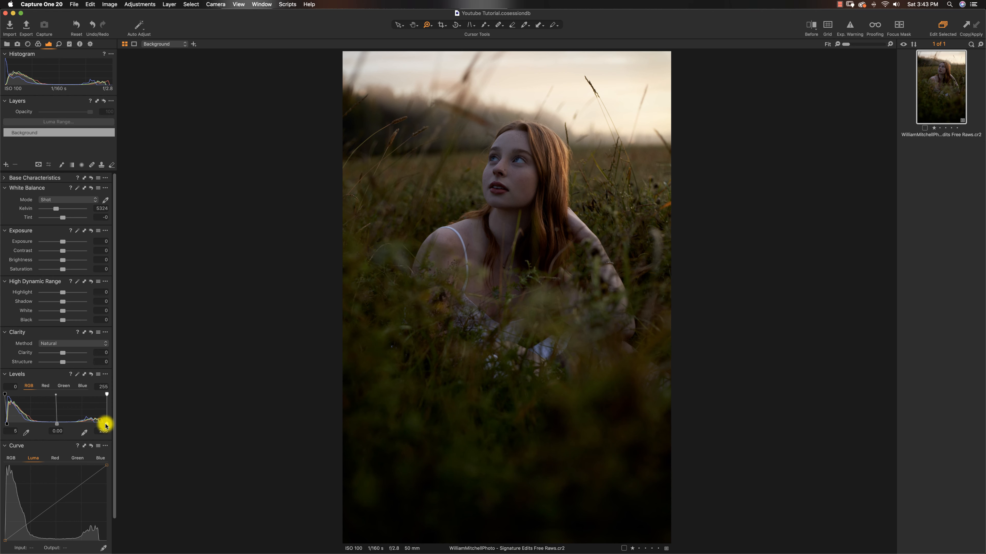
left_click_drag(106, 424, 96, 424)
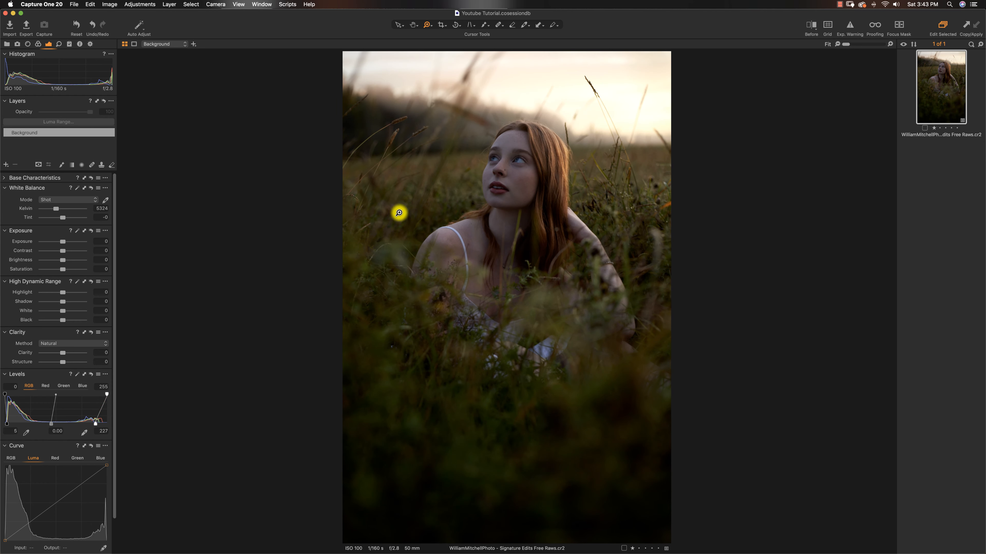
left_click(849, 27)
left_click(851, 28)
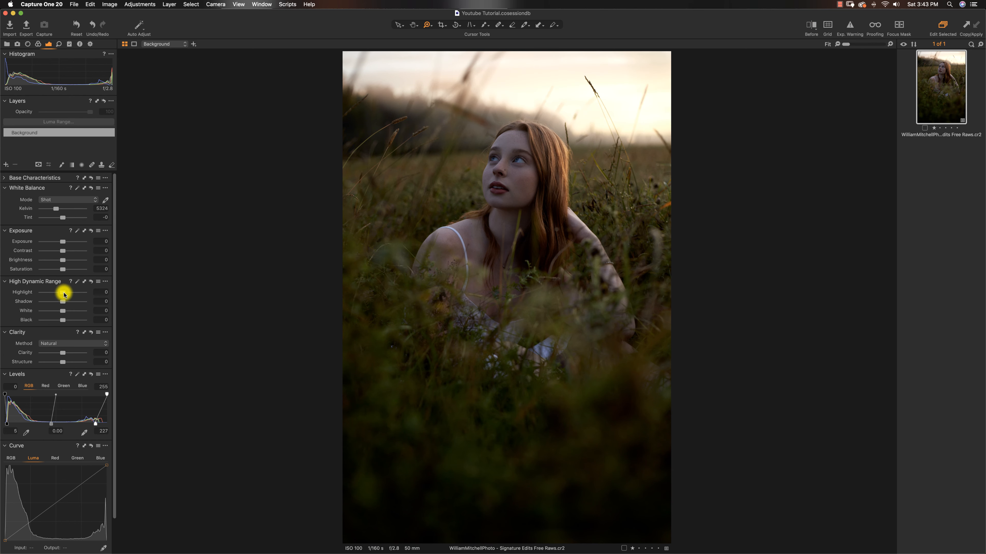
Set the High Dynamic Range adjustments to Highlight -53, Shadow 21 and White -15.
mouse_move(64, 295)
left_mouse_down()
mouse_move(42, 296)
mouse_move(51, 298)
left_mouse_up()
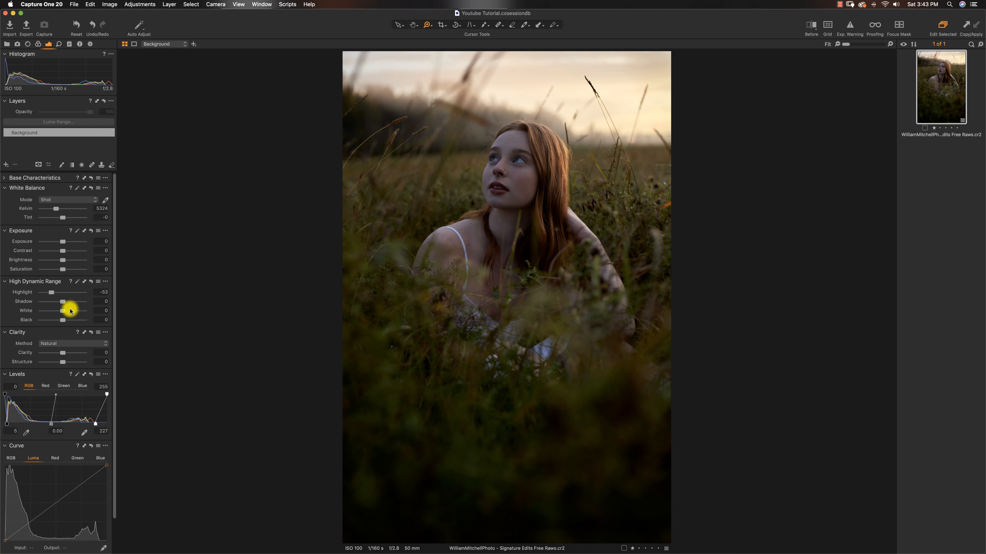
left_click_drag(63, 303, 67, 301)
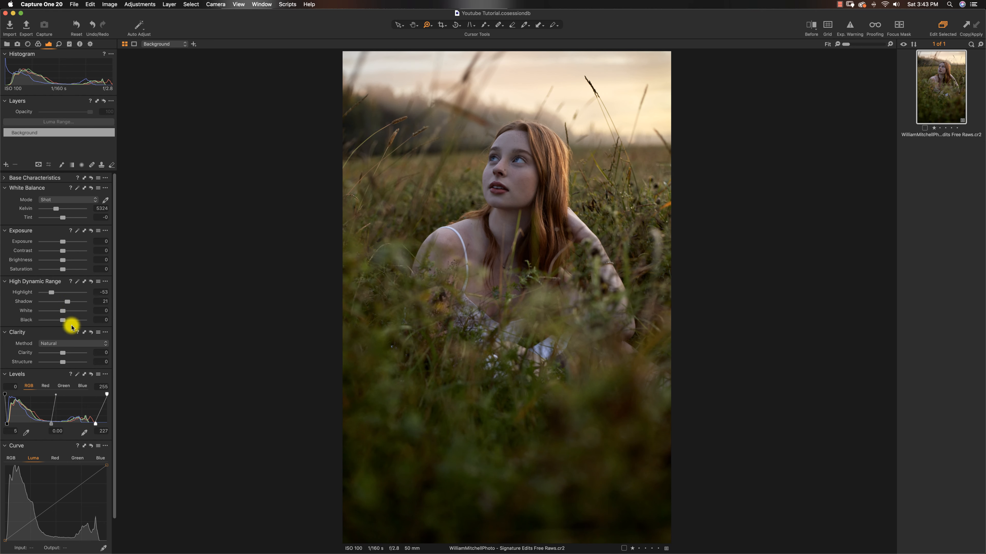
left_click_drag(63, 311, 59, 311)
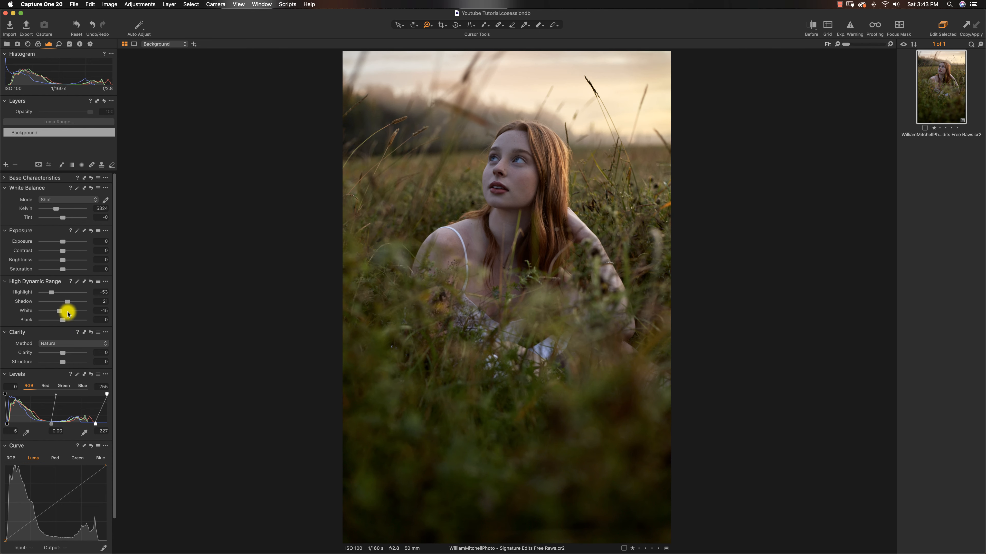
Compare the edited photo with its before version and check the sky for overexposed areas with the exposure warning.
left_click(811, 28)
left_click(812, 28)
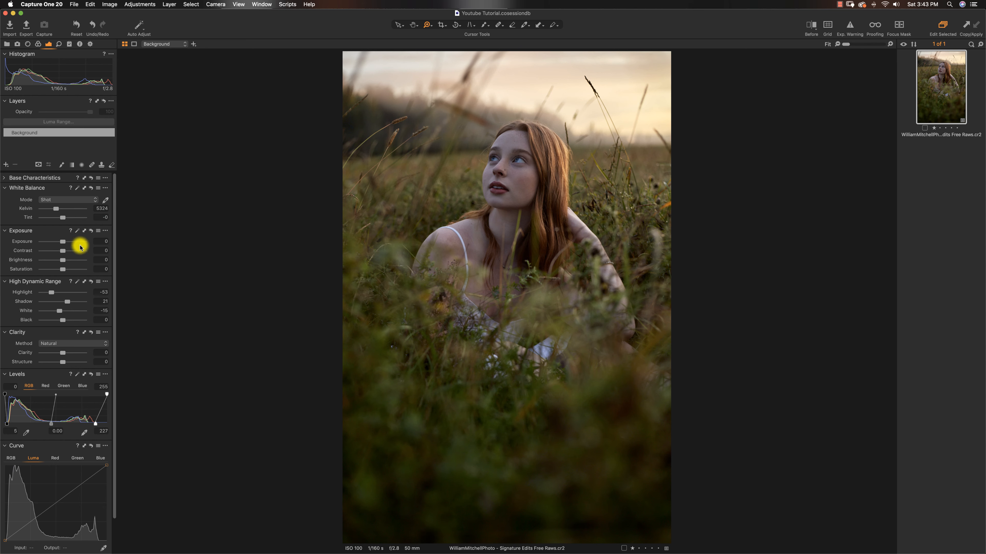
left_click(811, 27)
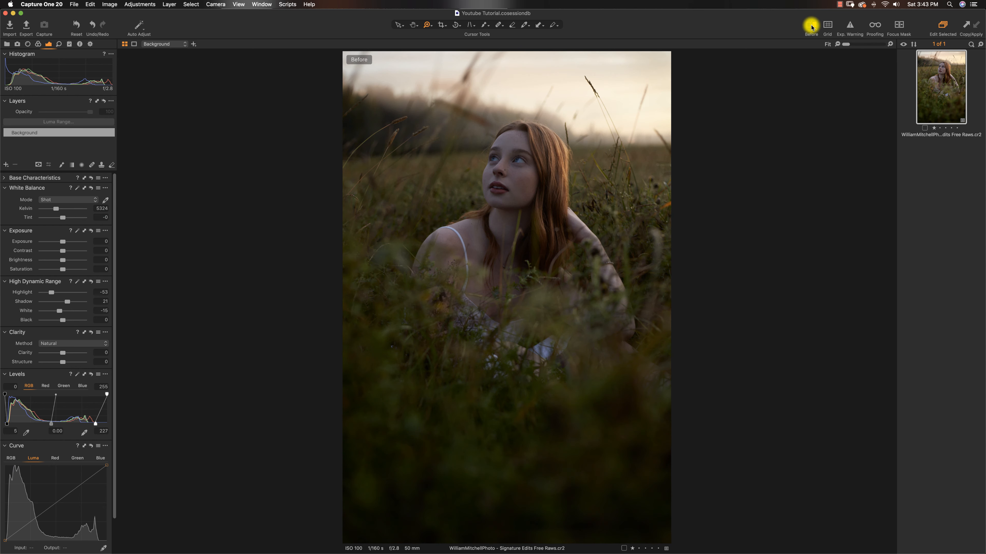
left_click(811, 26)
left_click(851, 27)
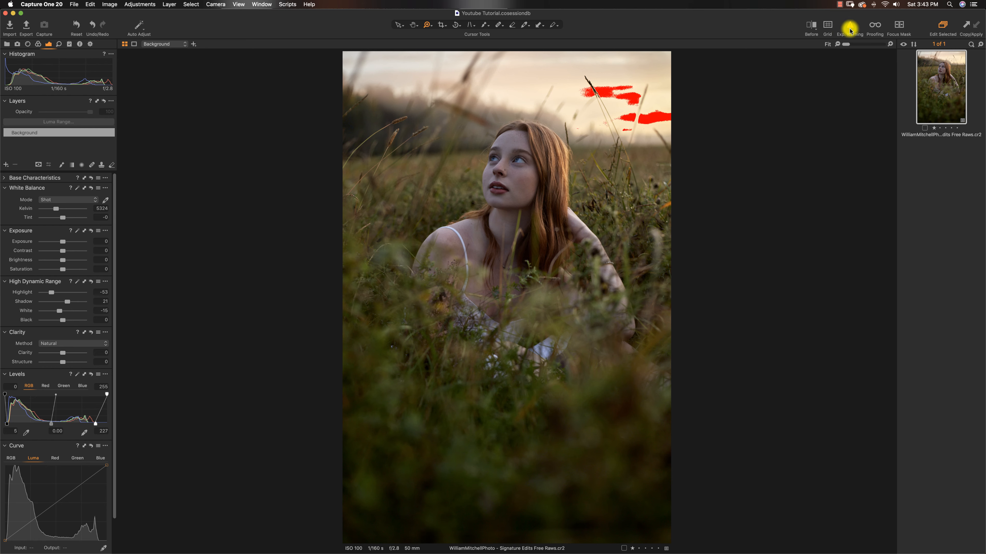
left_click(850, 28)
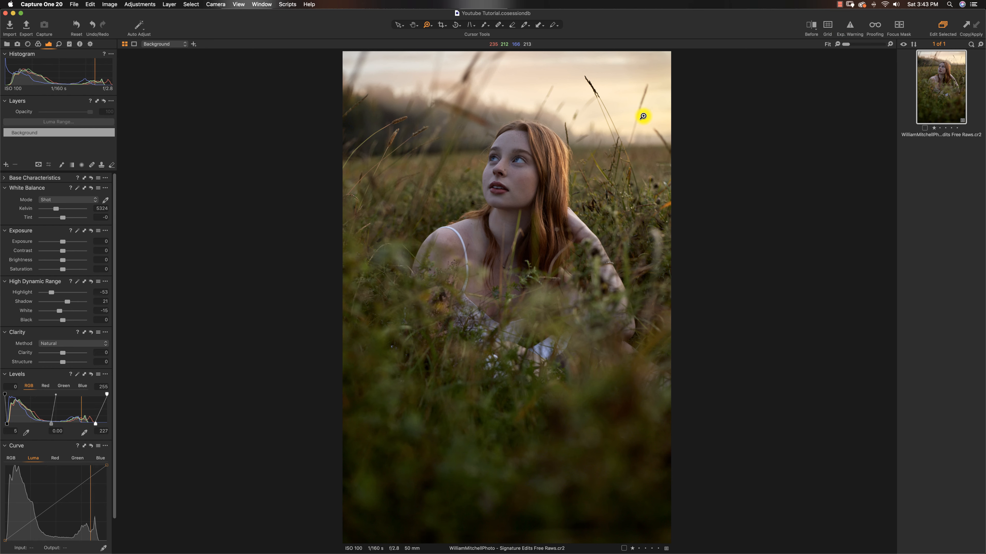
Send the adjusted raw photo to Adobe Photoshop for editing as a PSD.
right_click(943, 92)
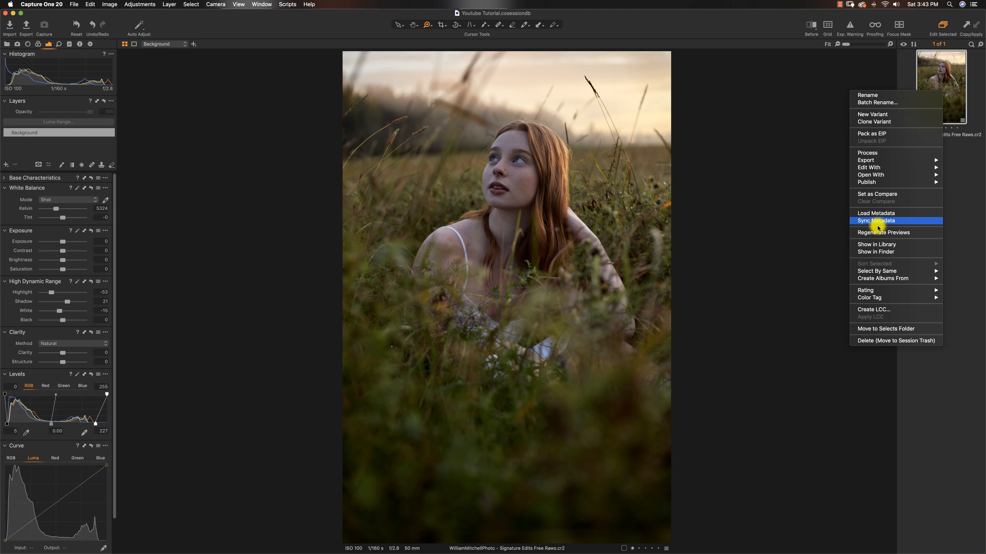
mouse_move(880, 173)
left_click(820, 167)
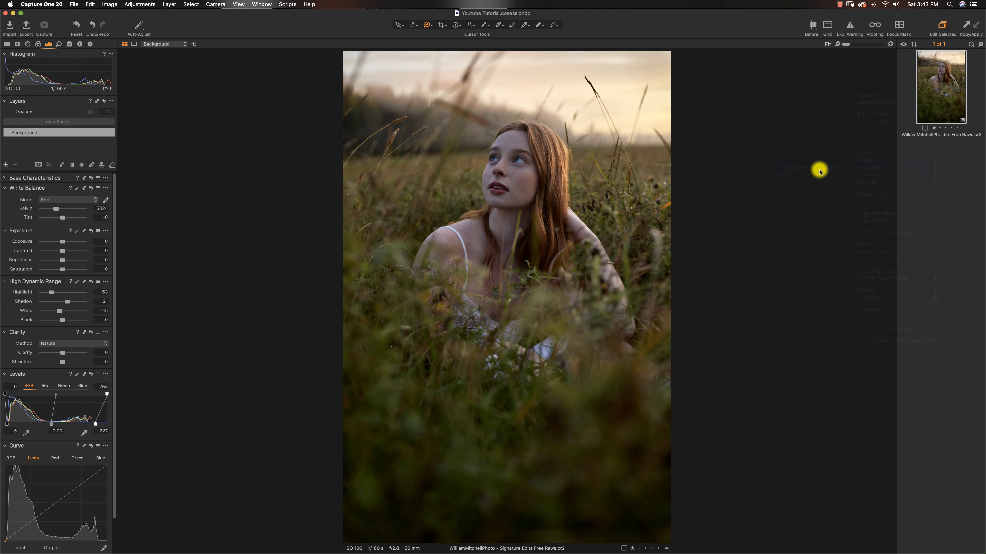
left_click(554, 159)
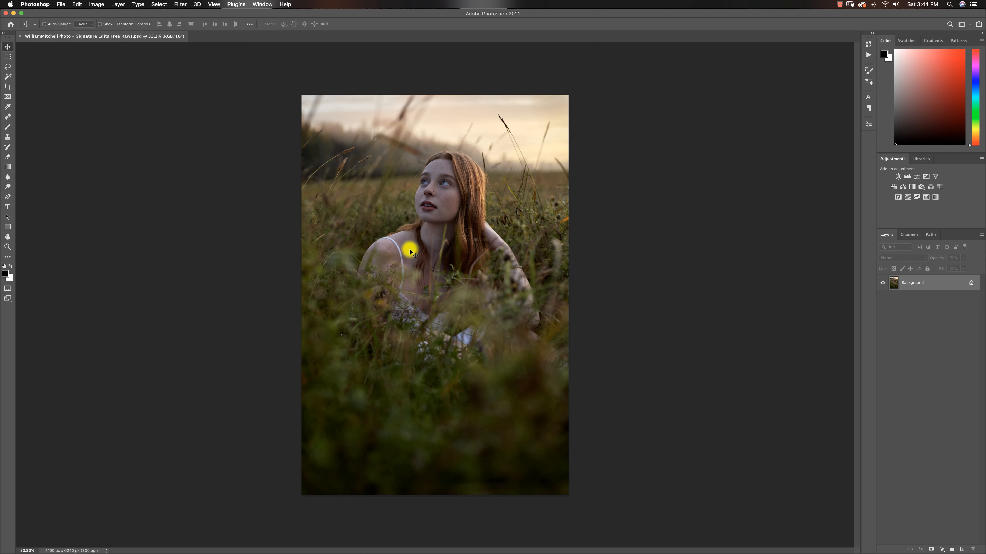
left_click_drag(436, 189, 467, 211)
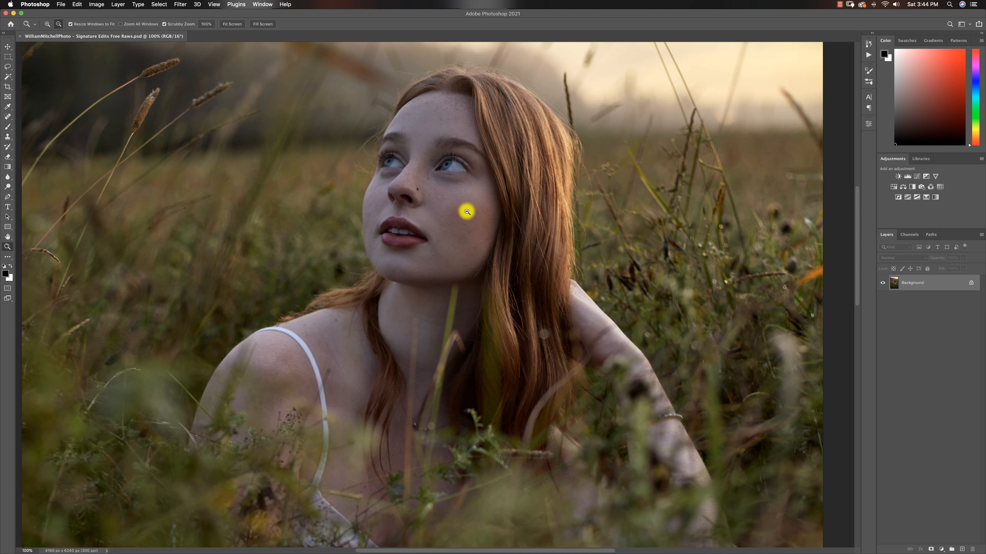
Show the list of actions, duplicate the background layer, and set the Healing Brush to sample the current layer.
left_click(869, 55)
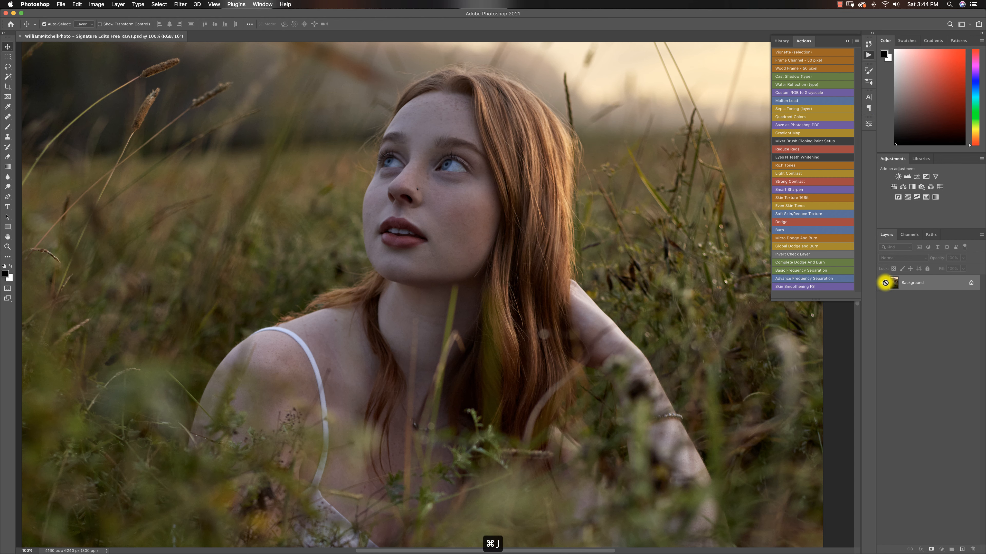
key("super+j")
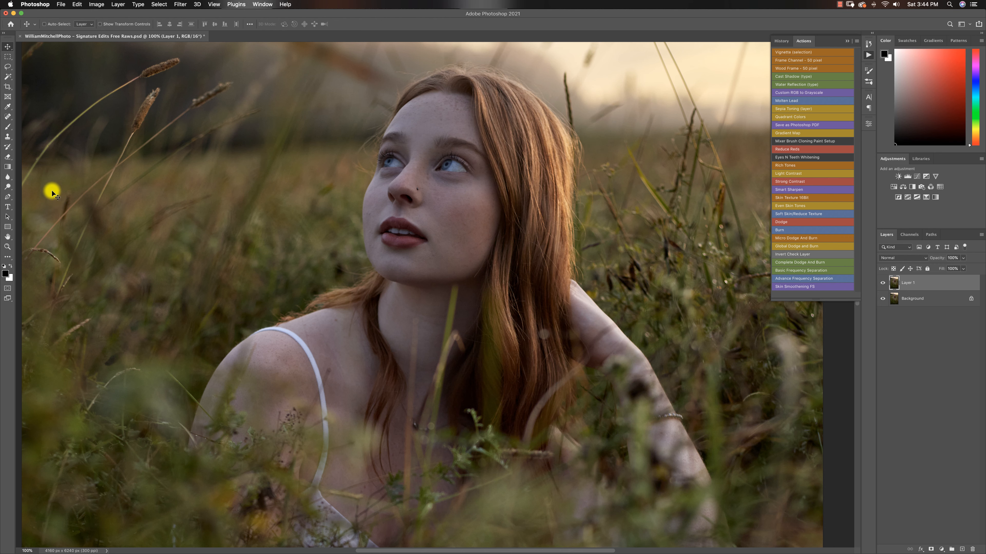
left_click(7, 117)
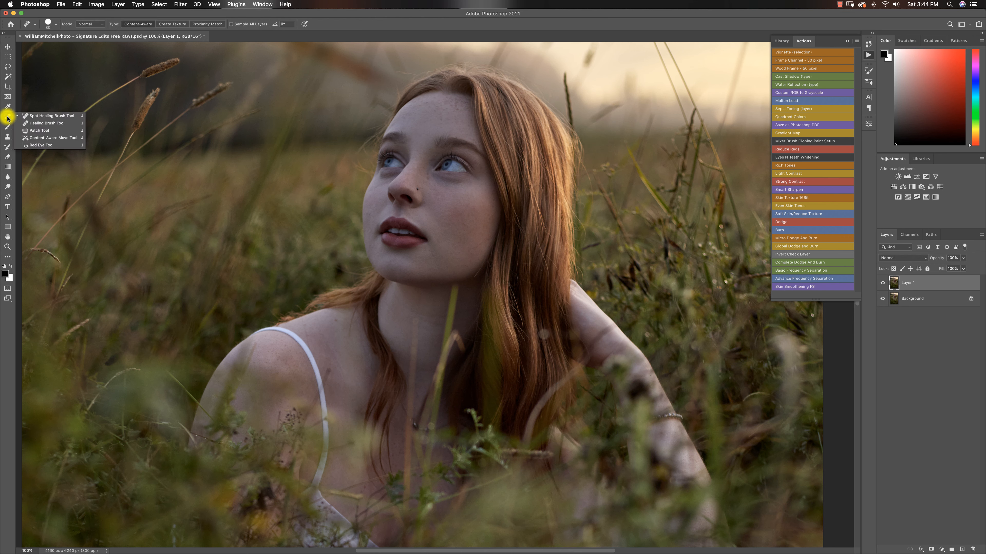
left_click(58, 123)
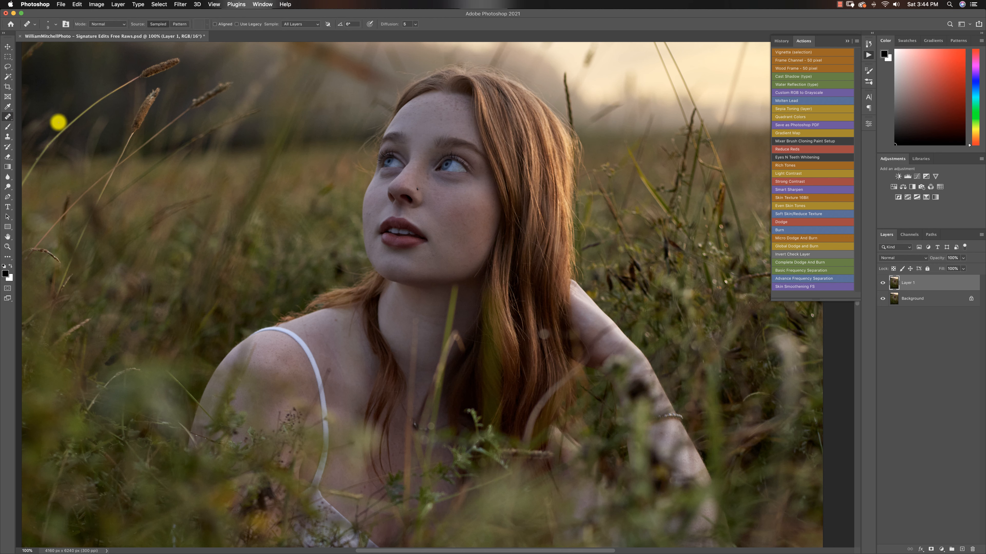
left_click(309, 22)
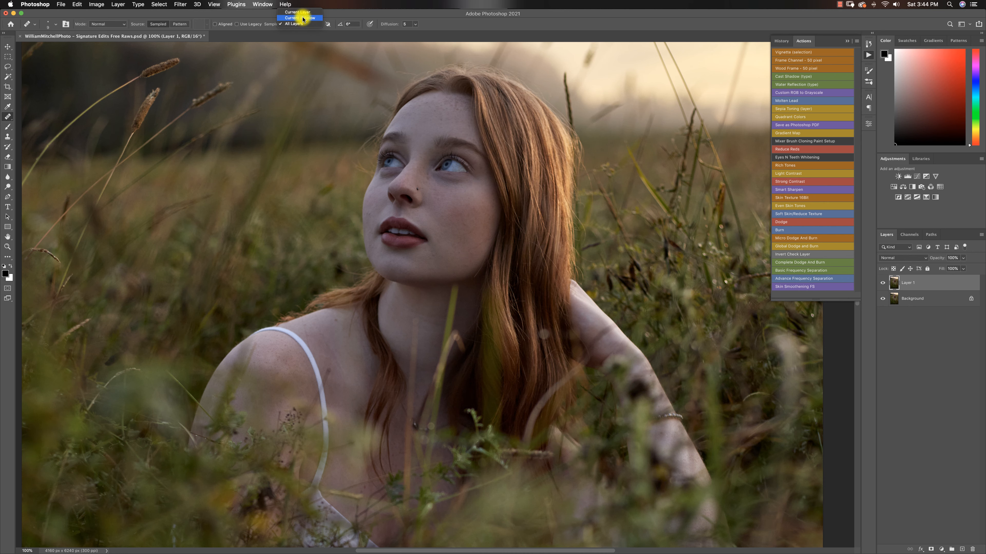
left_click(307, 18)
Retouch small blemishes on the woman's lower face on the duplicated layer with the Healing Brush.
key("z")
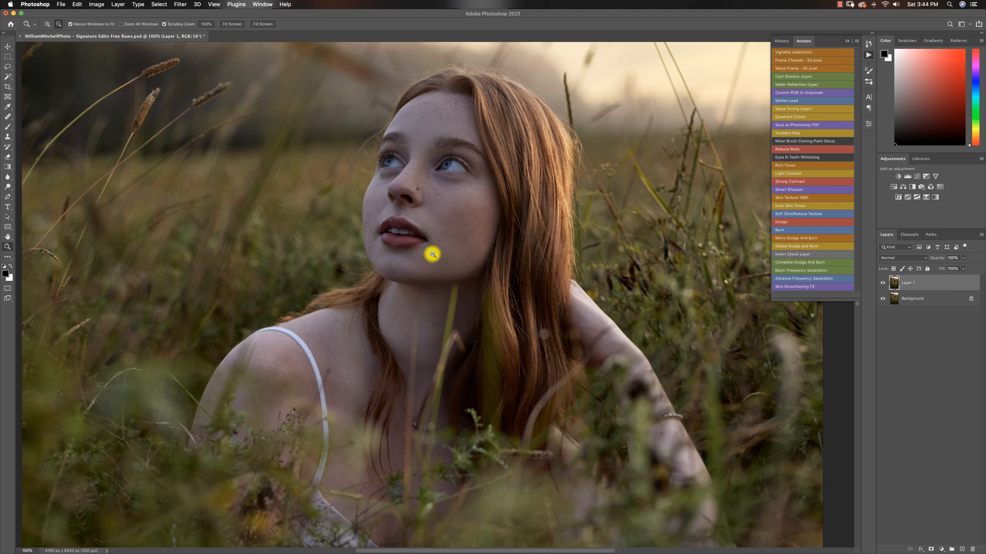
double_click(467, 252)
key("j")
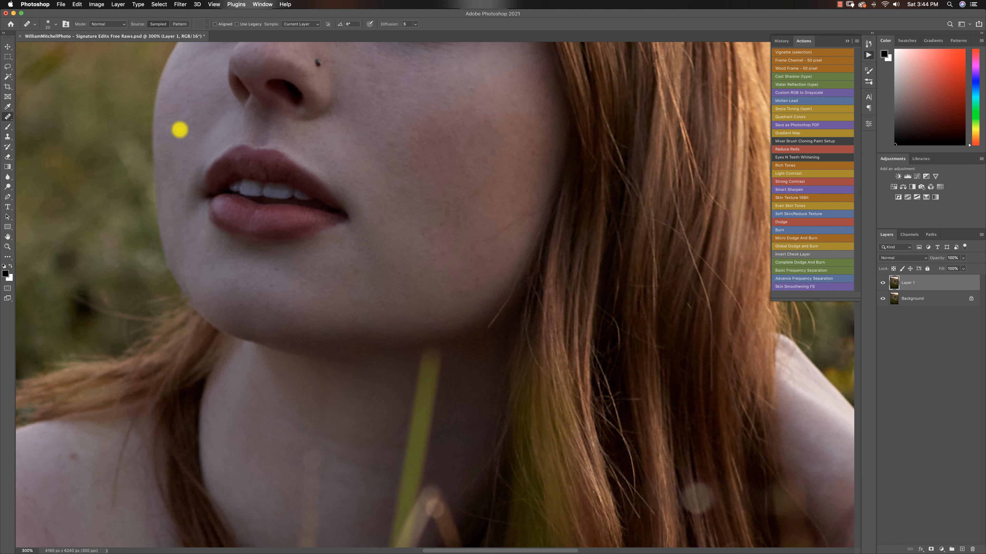
Heal the spots on the upper chest and shoulder beside the dress strap, using nearby clean skin as the source.
key("z")
left_click(341, 105, "alt")
left_click(346, 101, "alt")
left_click(357, 97, "alt")
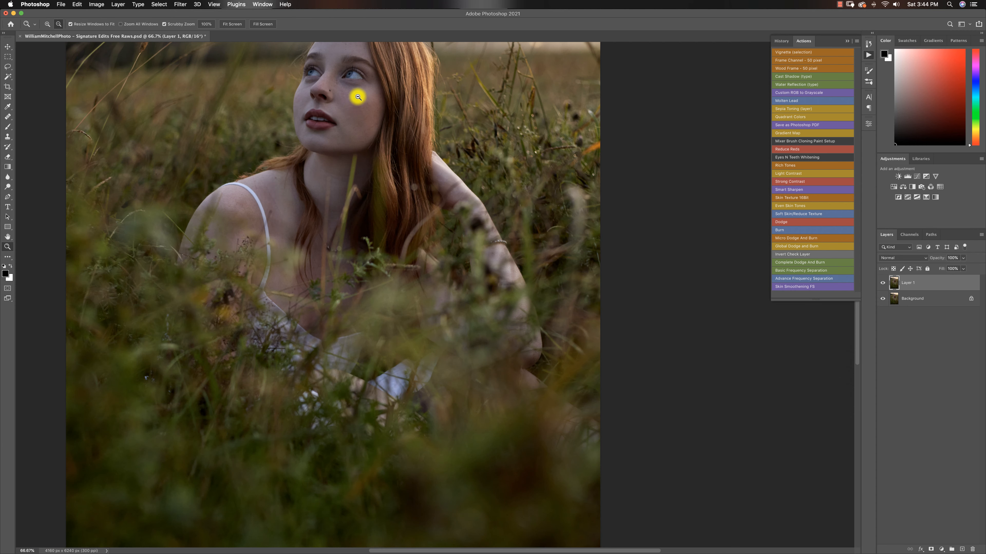
left_click(286, 188)
left_click(283, 182)
left_click(284, 182)
key("j")
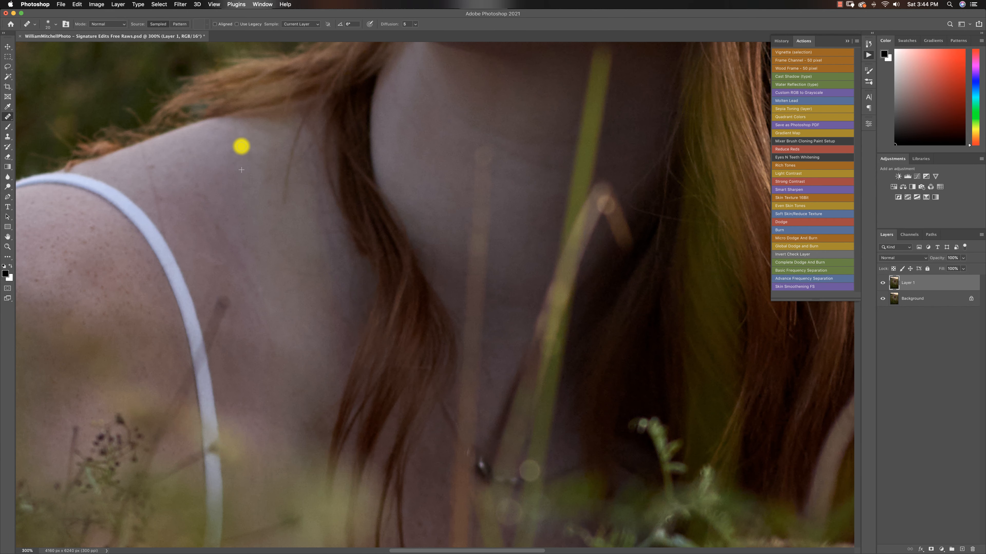
left_click(241, 253, "alt")
mouse_move(222, 233)
left_mouse_down()
mouse_move(217, 242)
mouse_move(216, 228)
left_mouse_up()
left_click(213, 222, "alt")
mouse_move(196, 193)
left_mouse_down()
mouse_move(206, 198)
mouse_move(155, 171)
left_mouse_up()
left_click(180, 187, "alt")
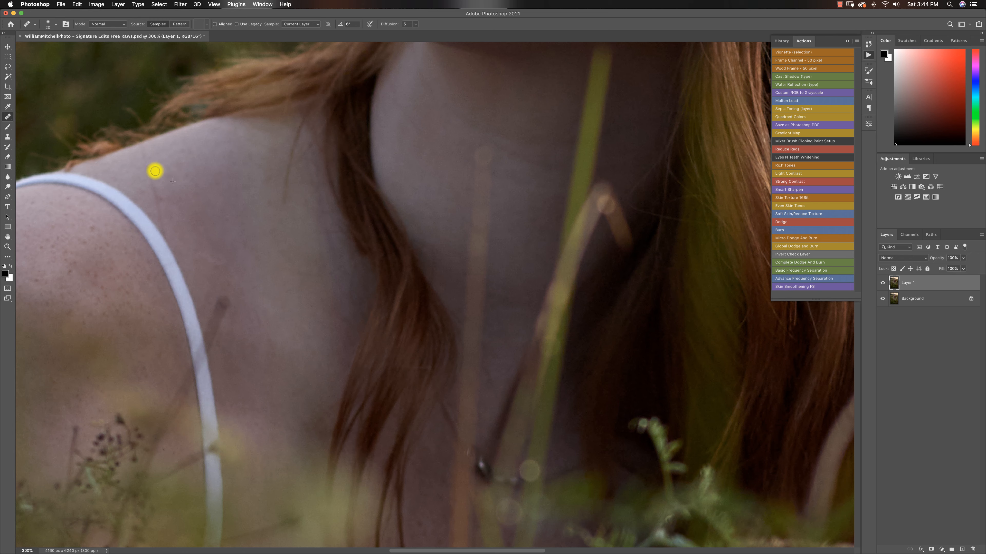
Examine the face at closer magnification for remaining skin blemishes.
key("z")
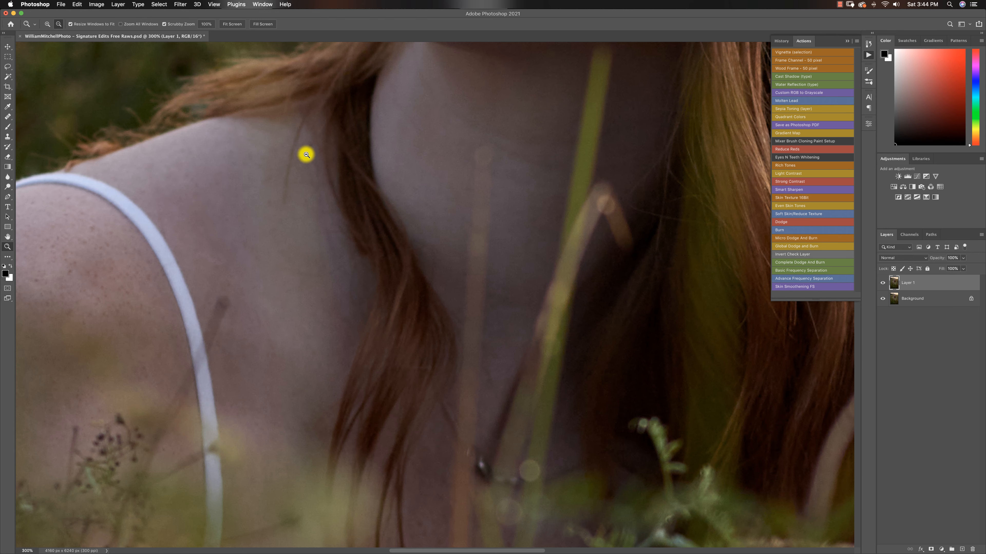
left_click(326, 159, "alt")
left_click(331, 158, "alt")
left_click(345, 155, "alt")
left_click(386, 134, "alt")
left_click(396, 104)
left_click(398, 98)
left_click(412, 115)
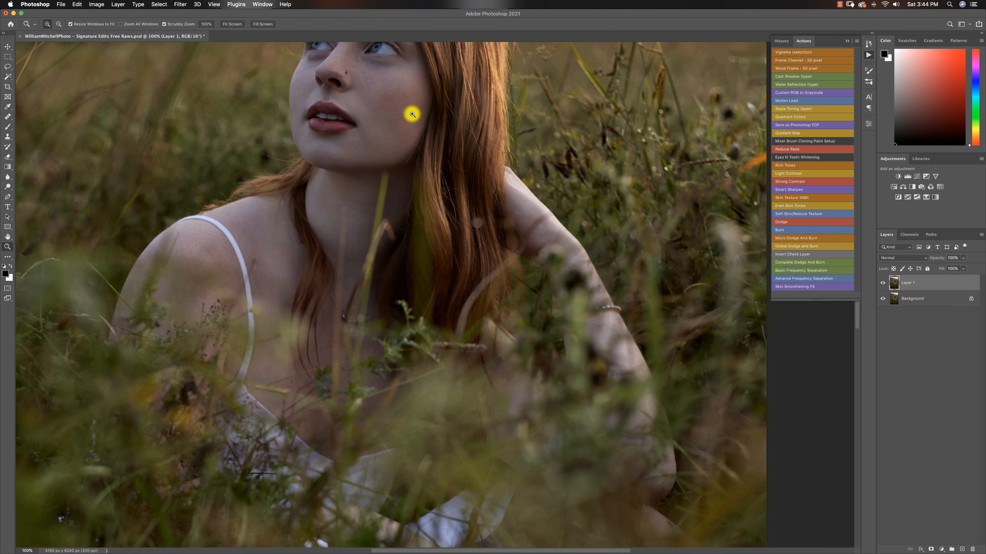
key("j")
mouse_move(390, 134)
left_mouse_down()
mouse_move(386, 262)
mouse_move(388, 199)
left_mouse_up()
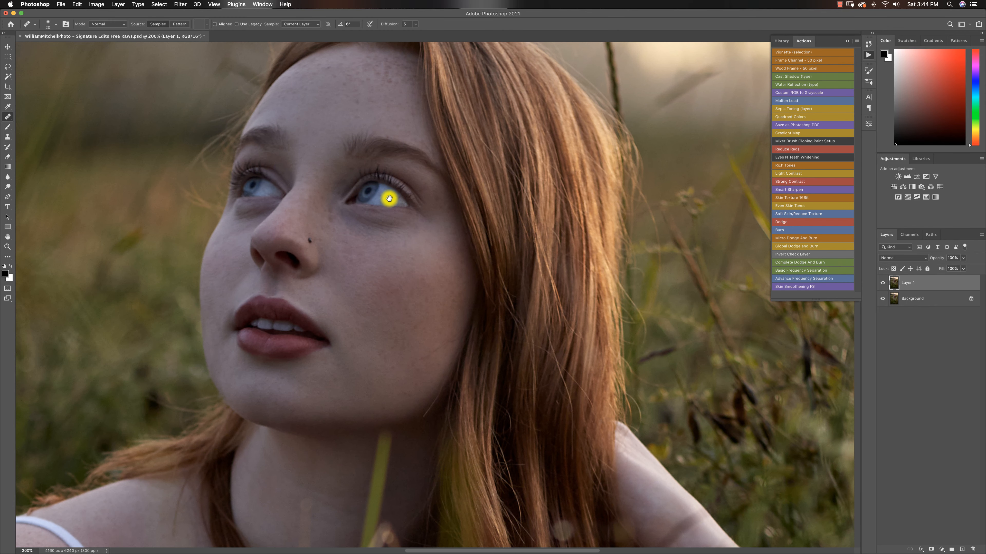
scroll(381, 171, "down", 5)
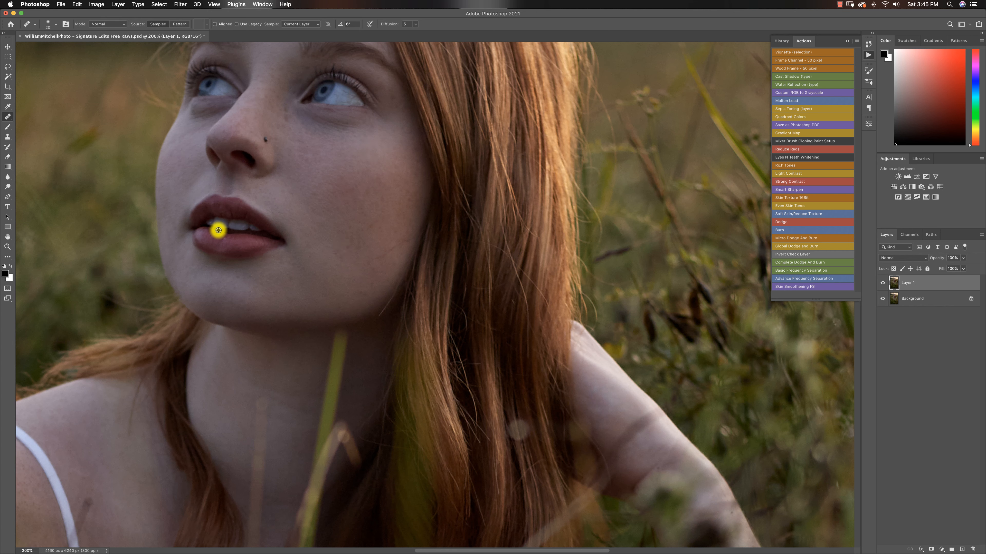
Review the retouched skin in the whole portrait and close up around the cheek and lips.
key("z")
left_click(365, 205, "alt")
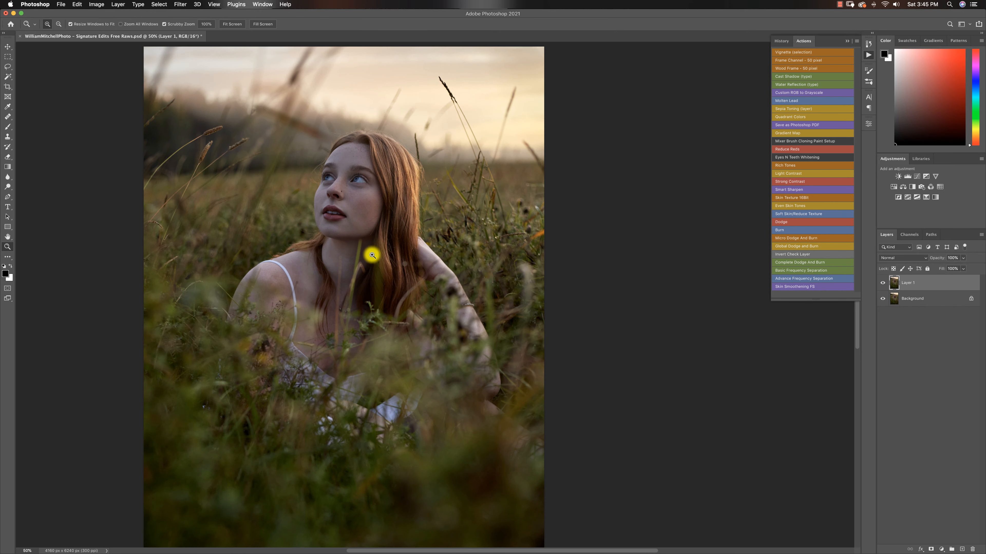
left_click(372, 255)
left_click(369, 253)
left_click(326, 242, "alt")
left_click(331, 243, "alt")
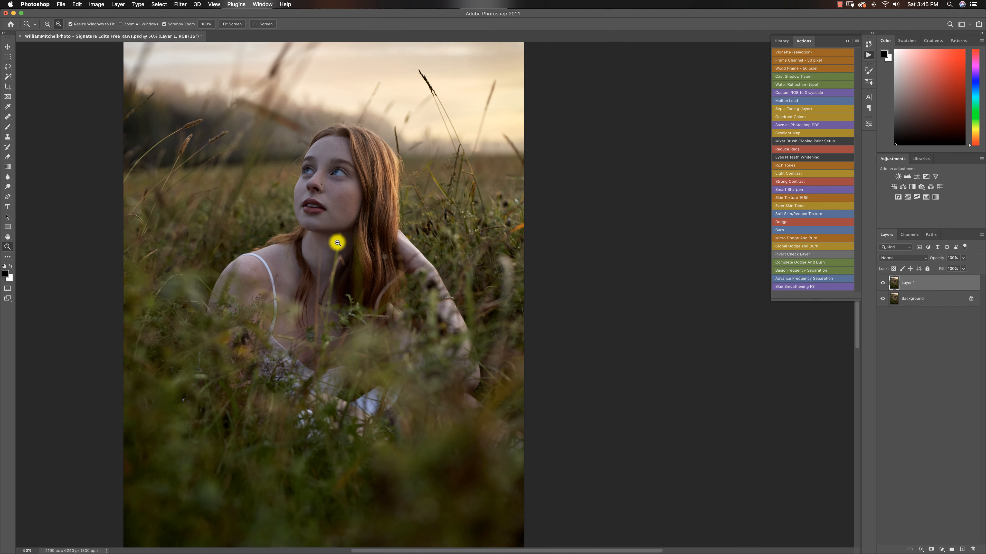
left_click(321, 208)
left_click(321, 208)
left_click(322, 207)
left_click(345, 202)
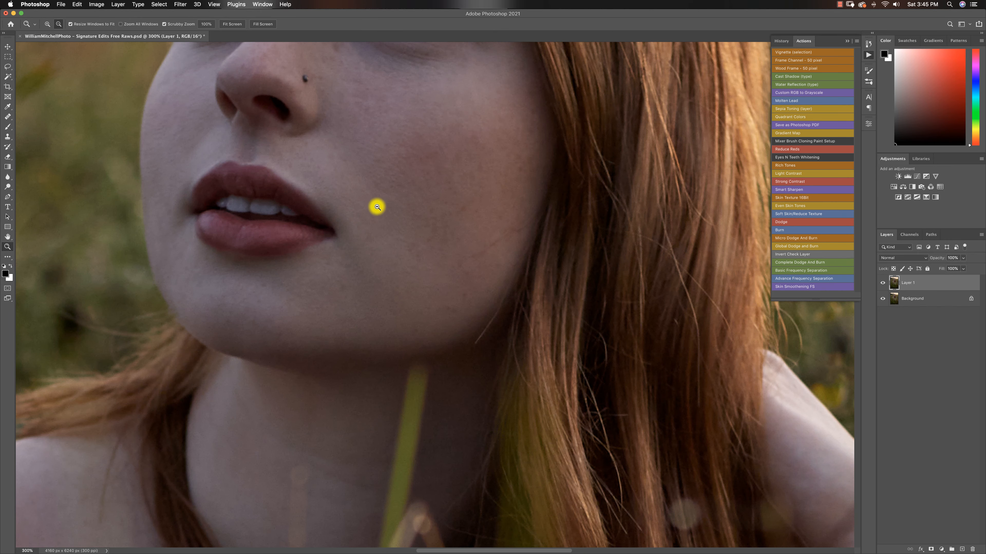
left_click(376, 215, "alt")
left_click(375, 215, "alt")
key("j")
mouse_move(400, 240)
left_mouse_down()
mouse_move(460, 205)
mouse_move(492, 269)
left_mouse_up()
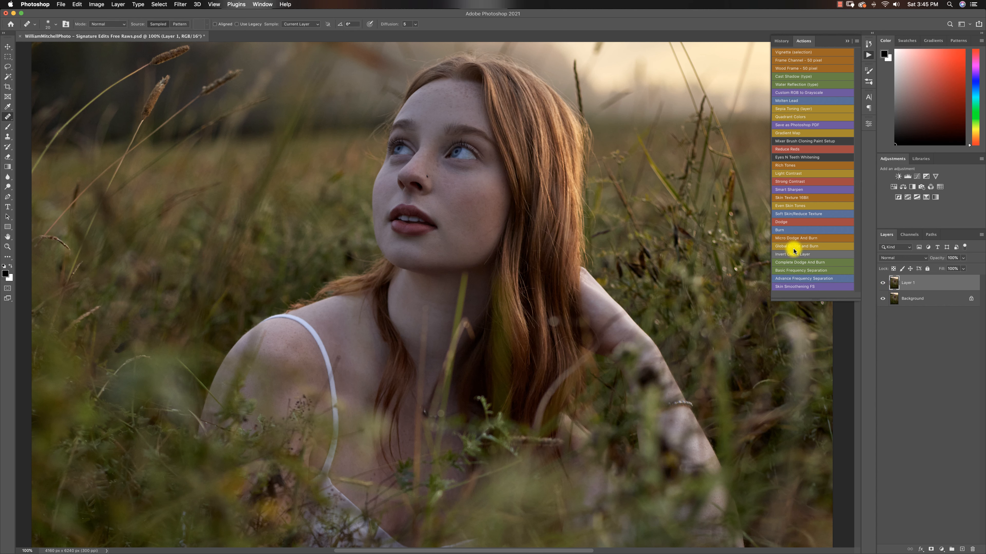
Run the Complete Dodge And Burn action to add the global and micro dodge-and-burn groups and the invert check group.
left_click(795, 262)
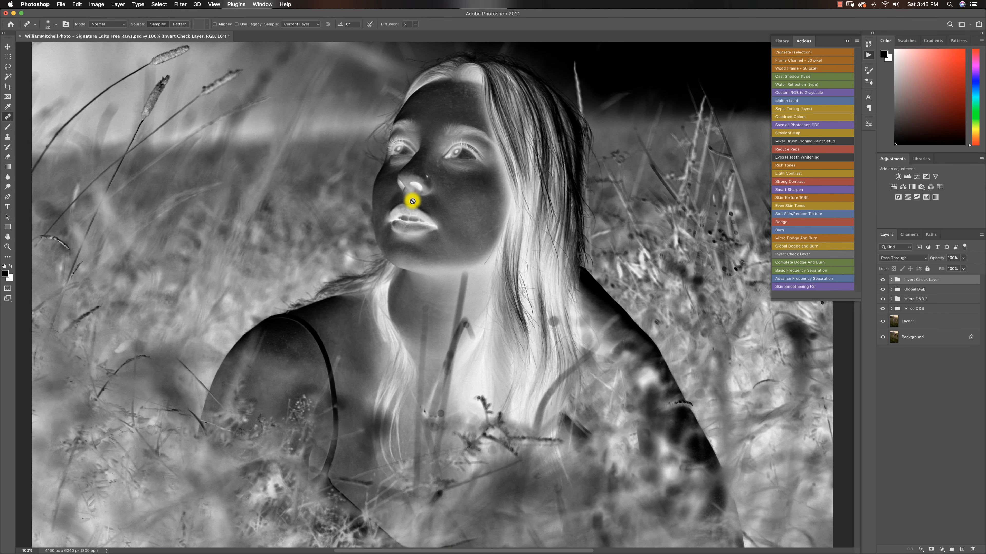
key("z")
left_click(486, 231, "alt")
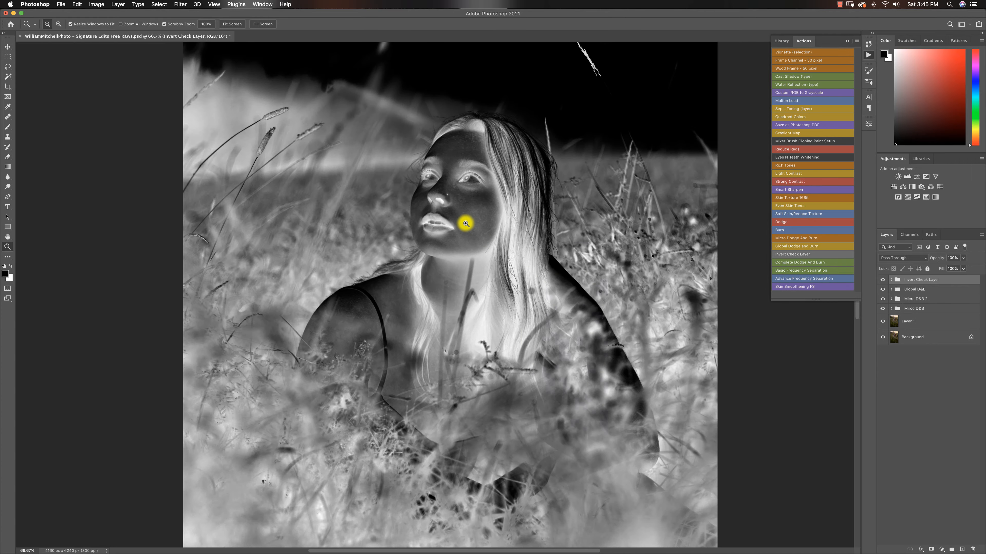
left_click(465, 213)
left_click_drag(465, 184, 475, 258)
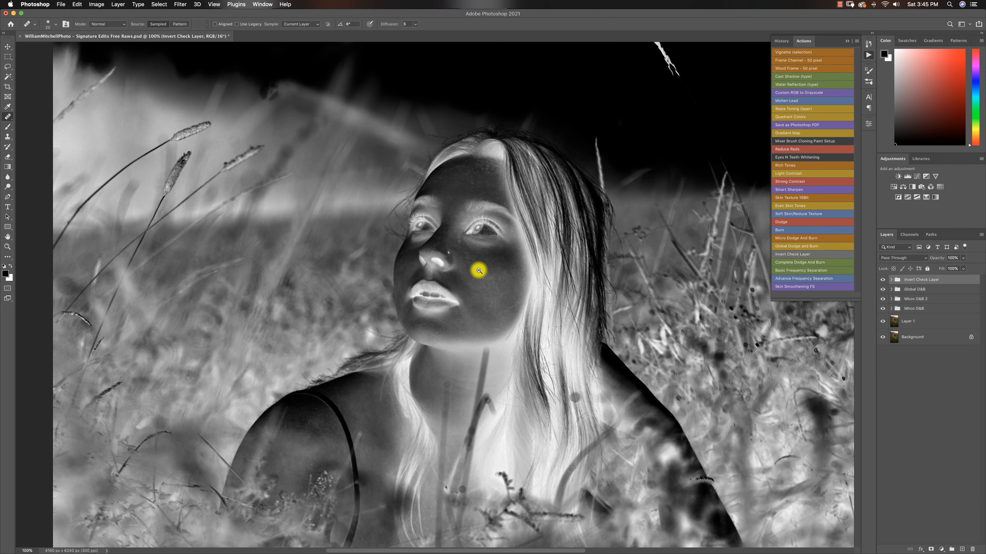
Open the Invert Check Layer group and adjust the midtone level of its Levels 1 adjustment to strengthen the skin contrast.
left_click(478, 271)
scroll(505, 268, "up", 3)
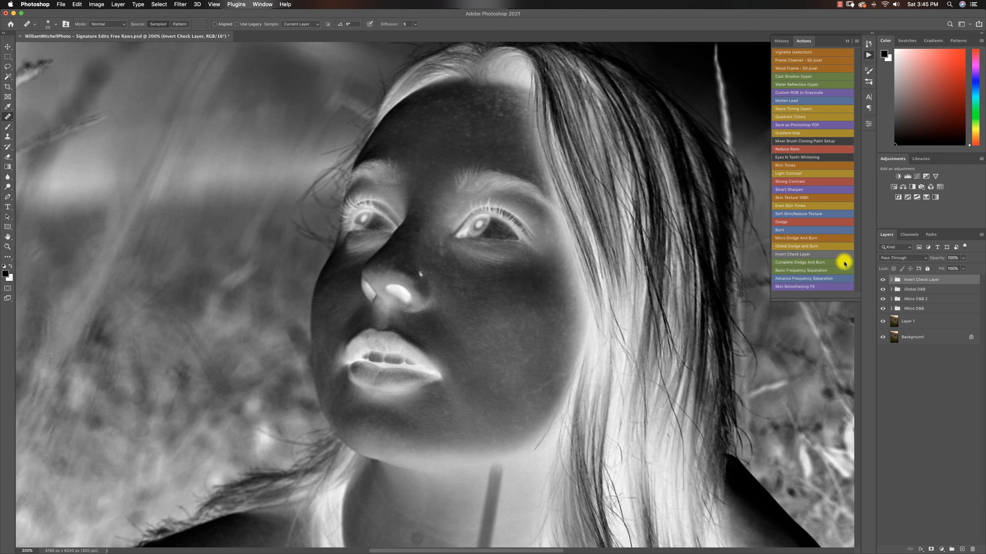
left_click(891, 280)
double_click(902, 293)
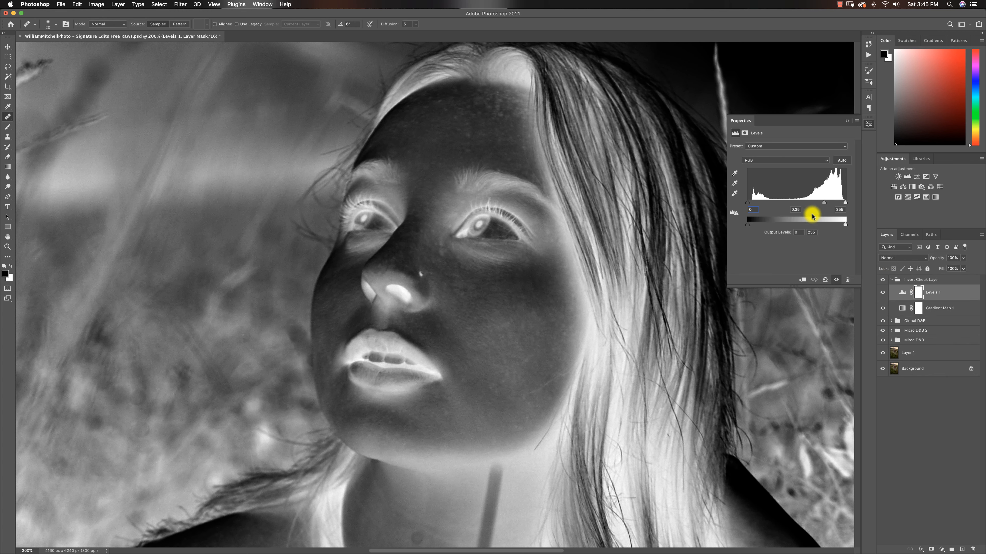
mouse_move(820, 203)
left_mouse_down()
mouse_move(830, 206)
mouse_move(822, 203)
left_mouse_up()
left_click(847, 120)
Set up the Brush tool with 1% flow and white as the painting color.
key("z")
left_click(458, 310, "alt")
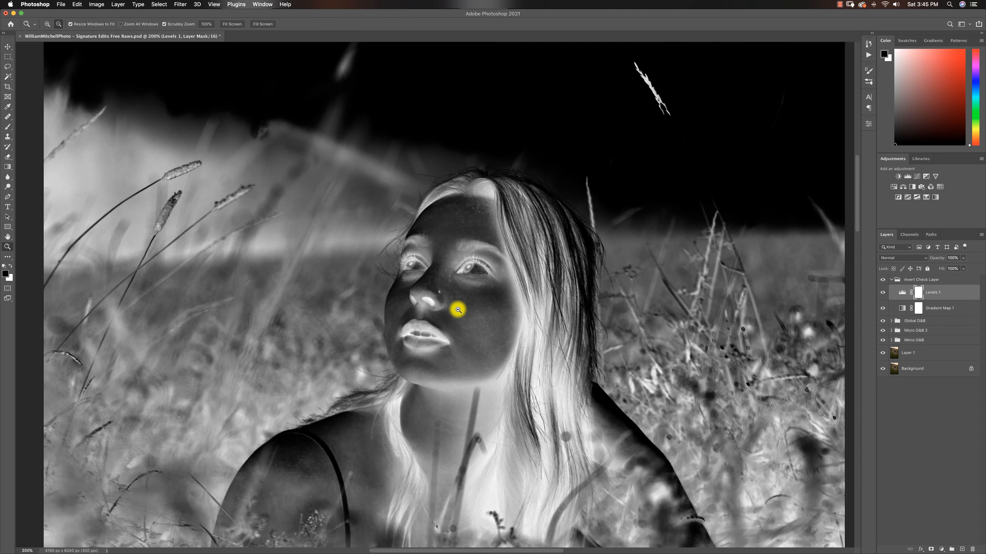
left_click(466, 335)
left_click(477, 341, "alt")
key("j")
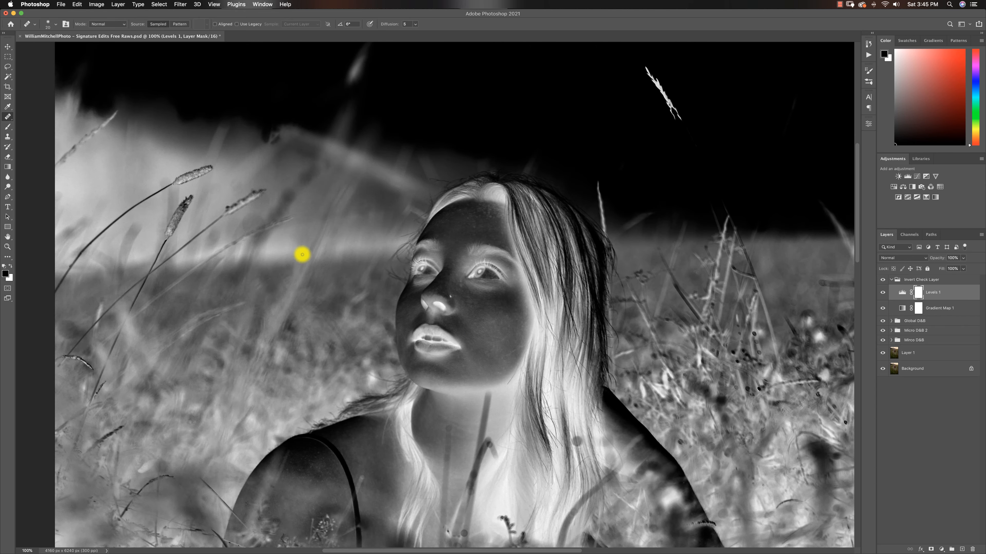
right_click(8, 124)
left_click(29, 124)
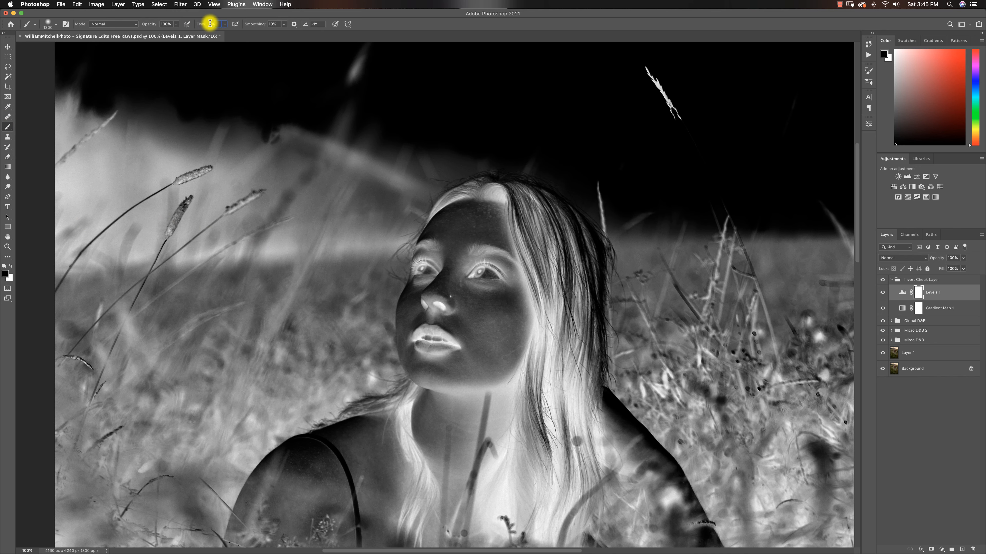
key("Return")
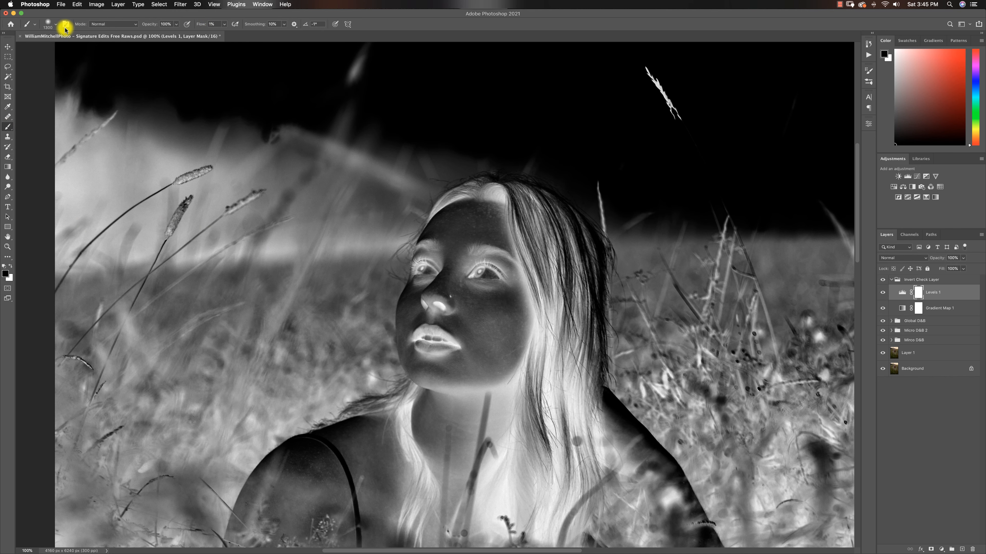
left_click(56, 25)
left_click(57, 24)
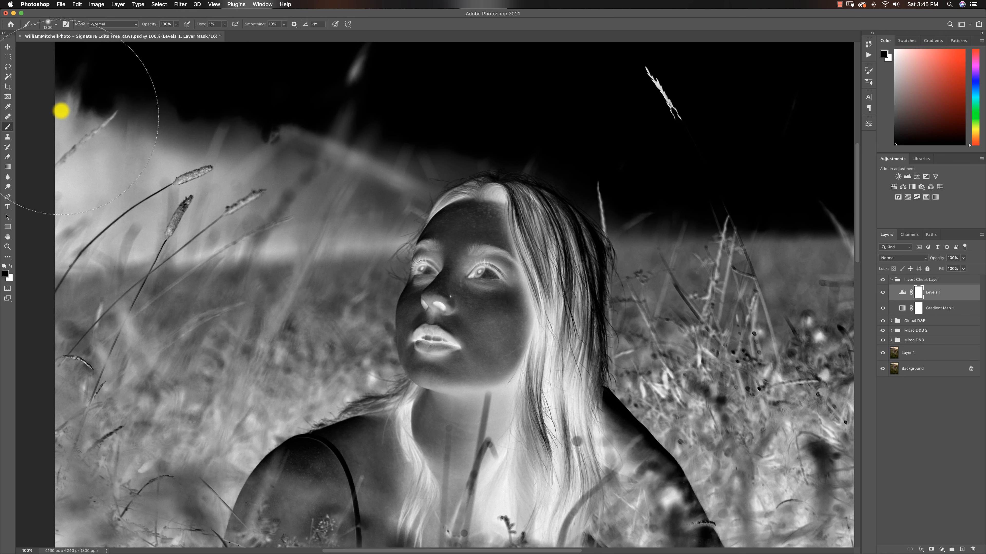
key("x")
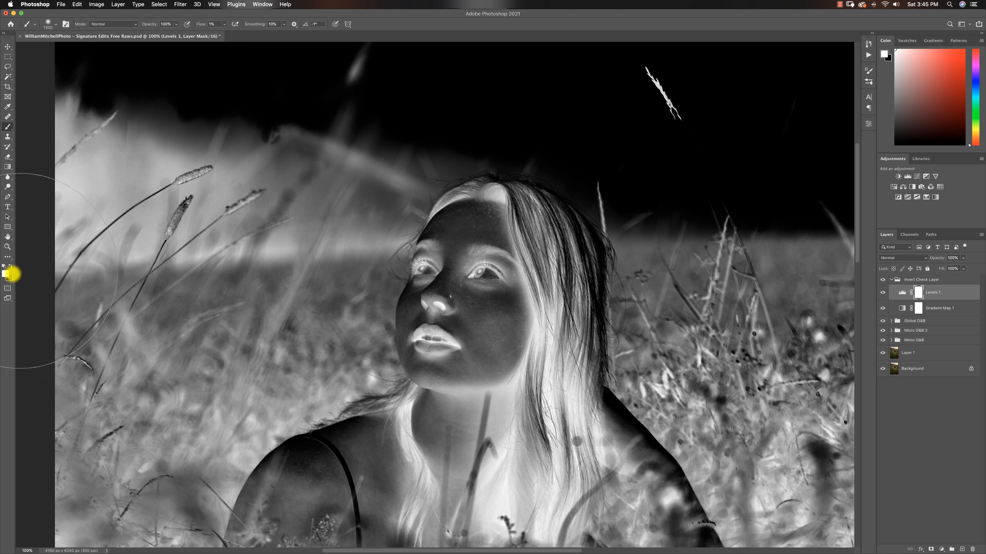
Shrink the brush to a size suited to small skin patches and target the Burn layer mask in the first Micro D&B group.
key("bracketleft")
key("bracketleft")
key("bracketleft")
key("bracketleft")
key("bracketleft")
key("bracketleft")
key("bracketleft")
key("bracketleft")
key("bracketleft")
key("bracketleft")
key("bracketleft")
key("bracketleft")
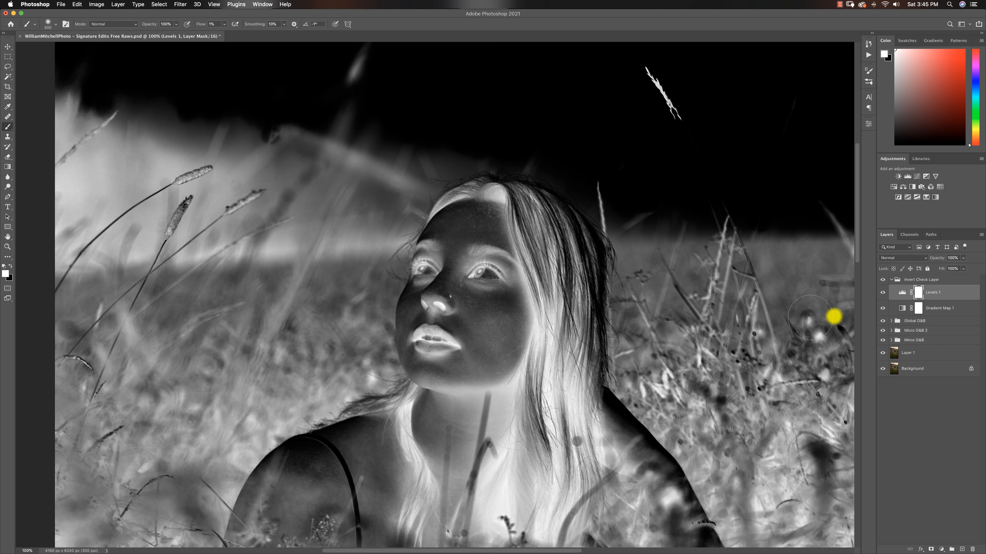
left_click(891, 341)
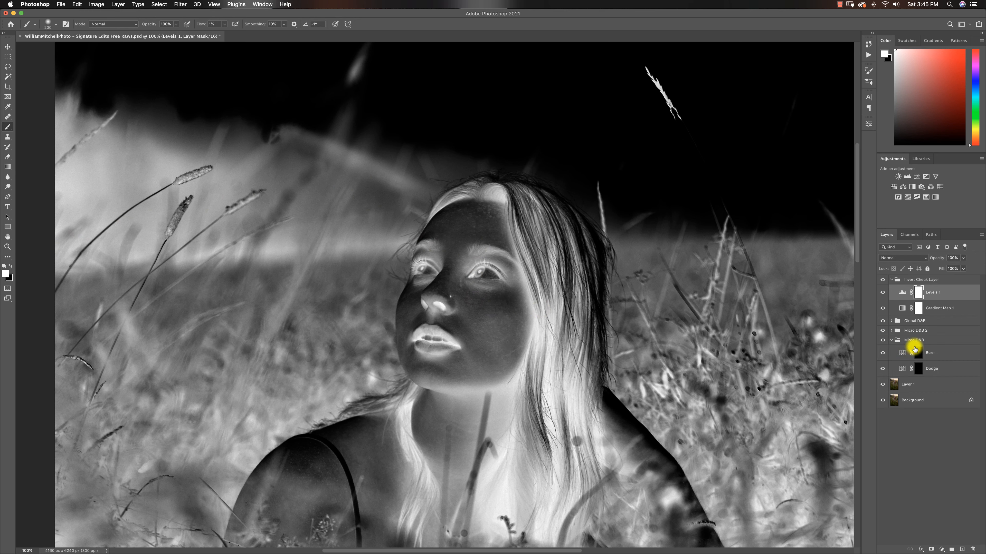
left_click(916, 352)
key("bracketleft")
key("bracketleft")
key("bracketleft")
key("bracketleft")
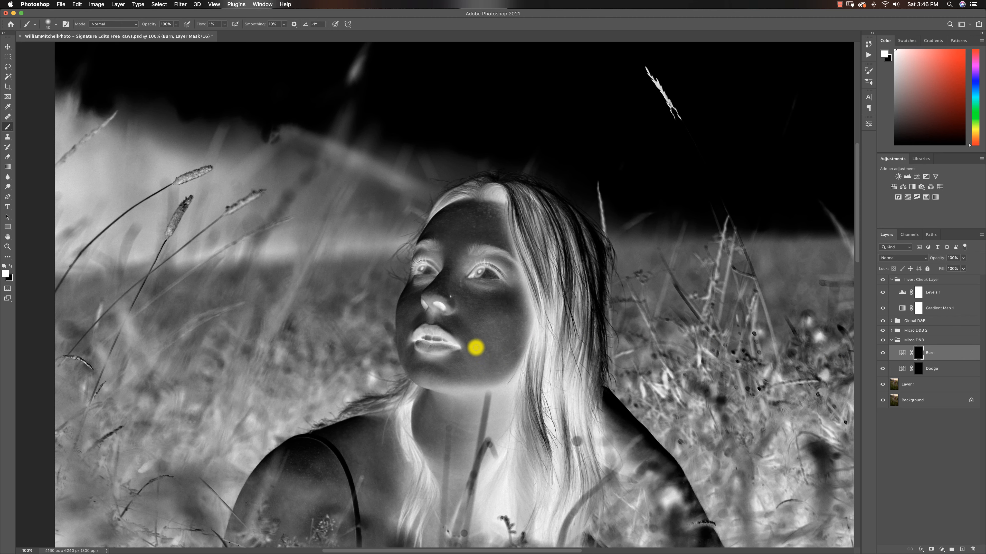
key("bracketright")
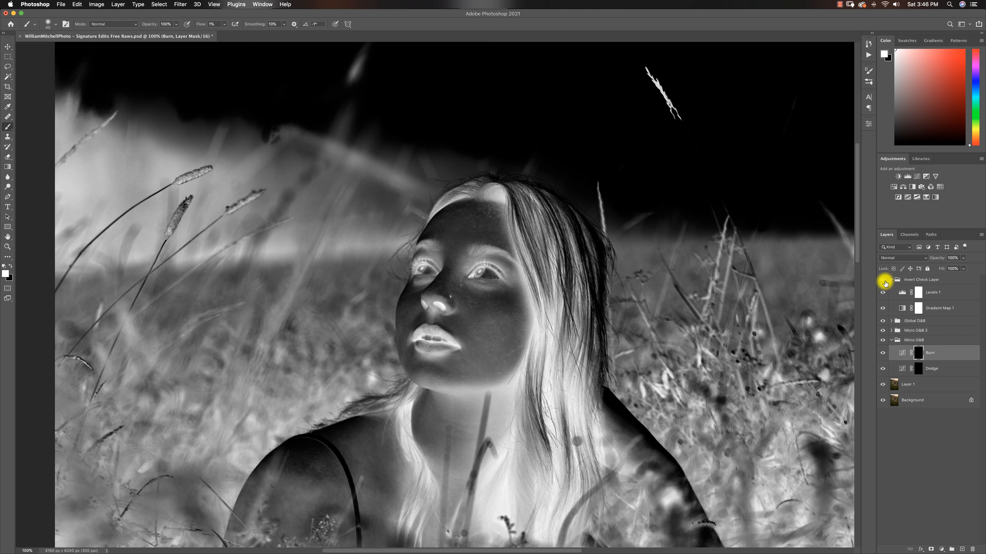
Hide the Invert Check Layer group to examine the portrait in color, both whole and close up, and show the group again.
left_click(882, 279)
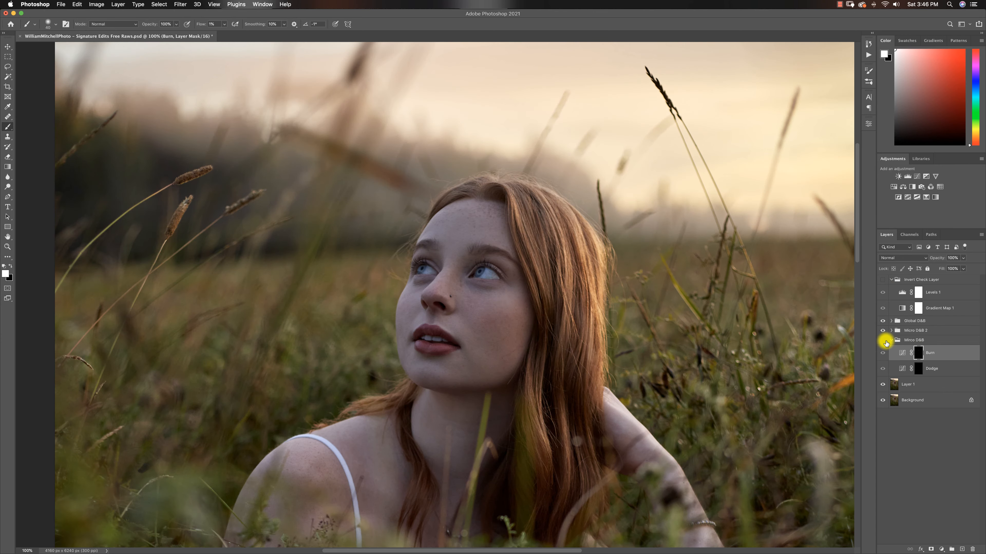
left_click(884, 341)
key("z")
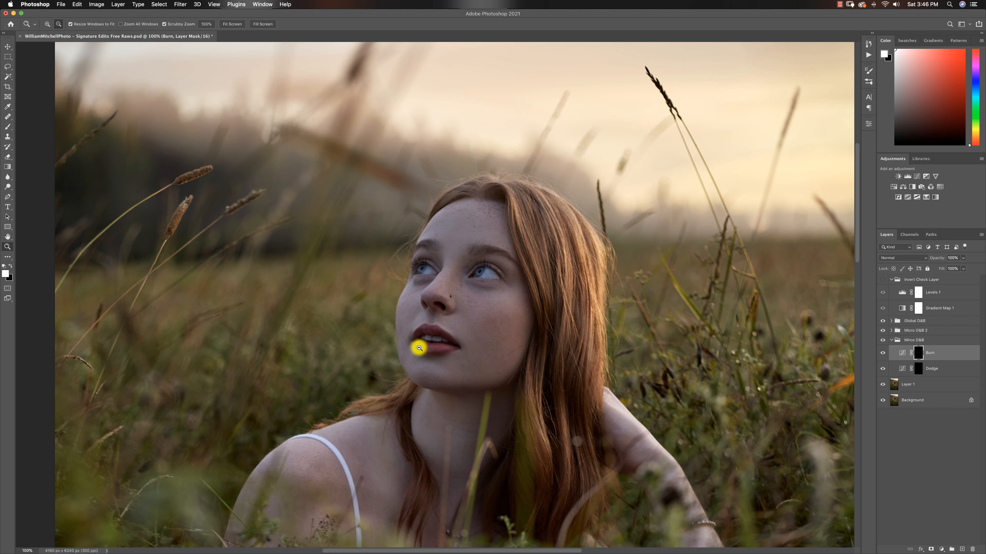
left_click(419, 348, "alt")
left_click(469, 375)
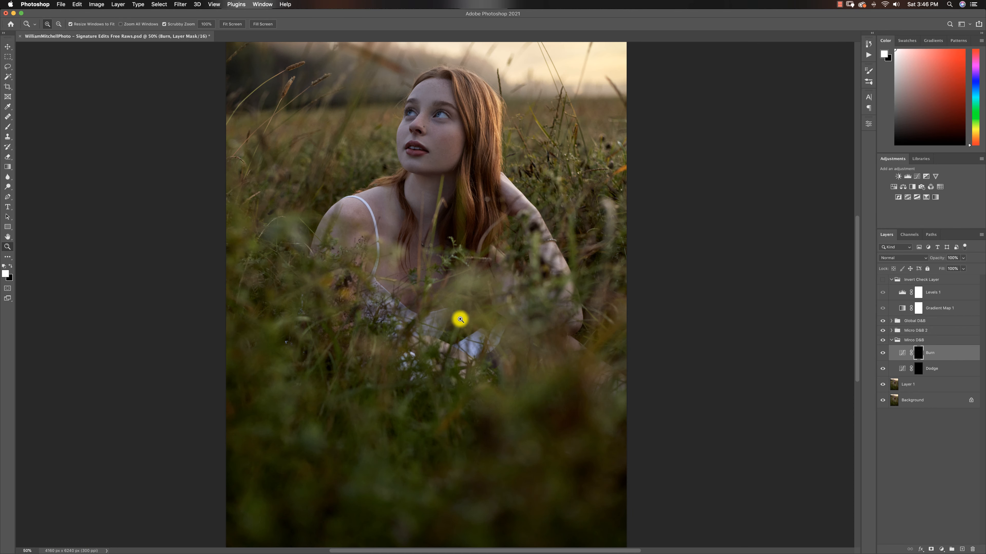
key("b")
left_click_drag(460, 169, 450, 197)
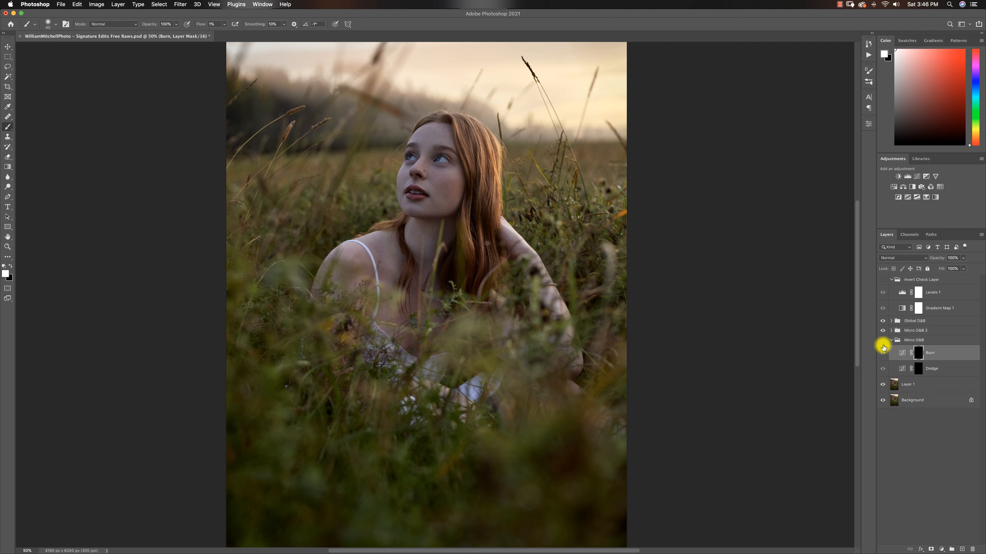
key("z")
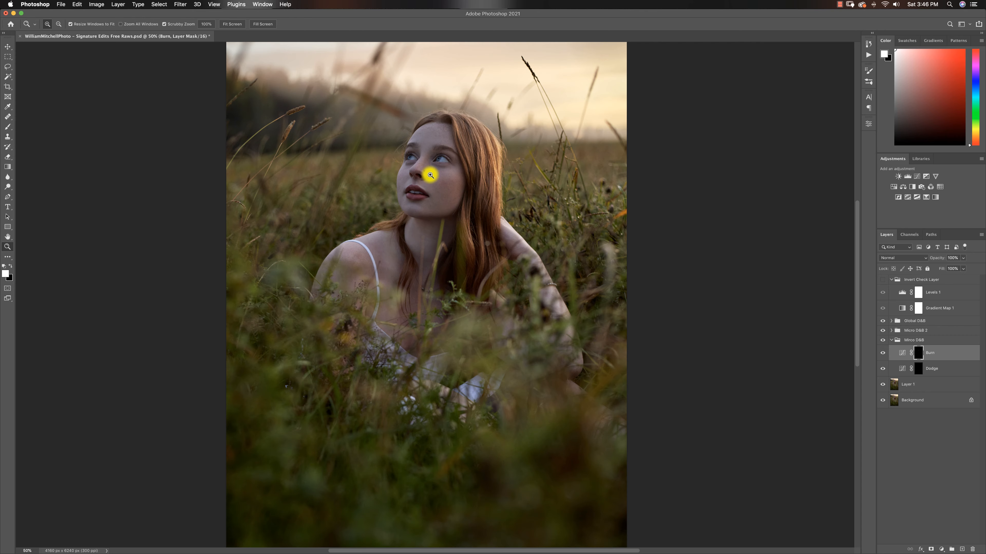
left_click_drag(429, 165, 452, 177)
key("b")
left_click_drag(471, 219, 468, 301)
key("z")
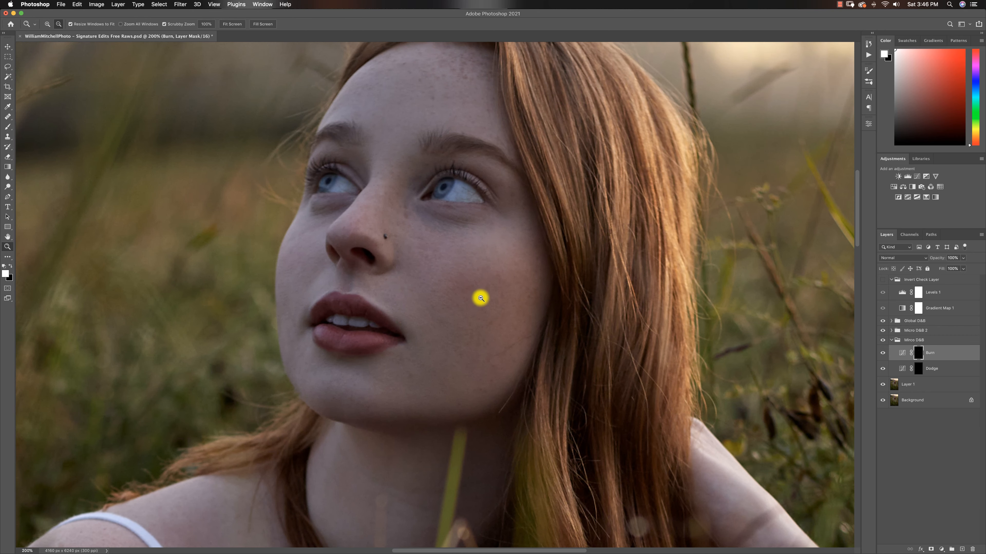
left_click(479, 298, "alt")
key("b")
left_click(882, 280)
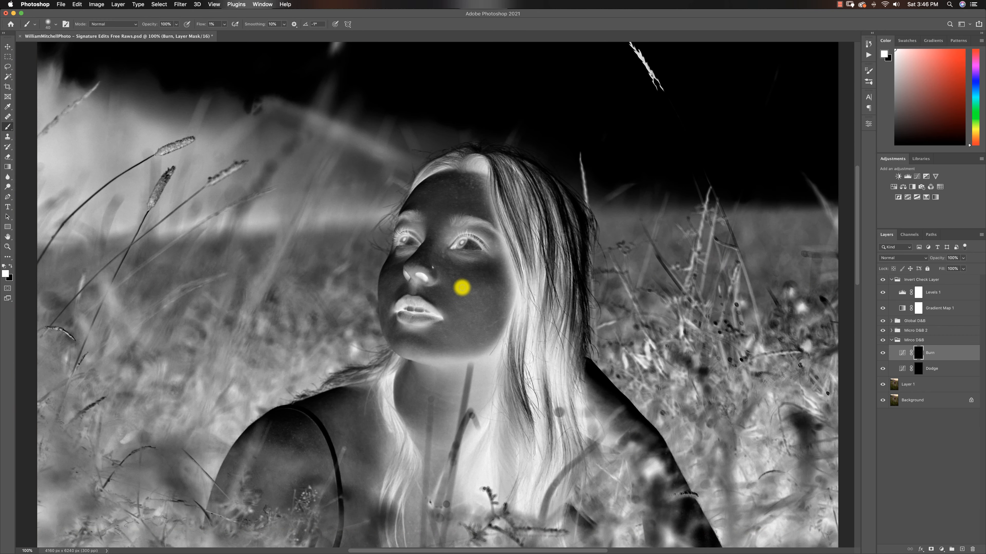
Burn the uneven patches on the chin and lower cheek on the Burn mask, varying a small brush to fit each patch.
key("z")
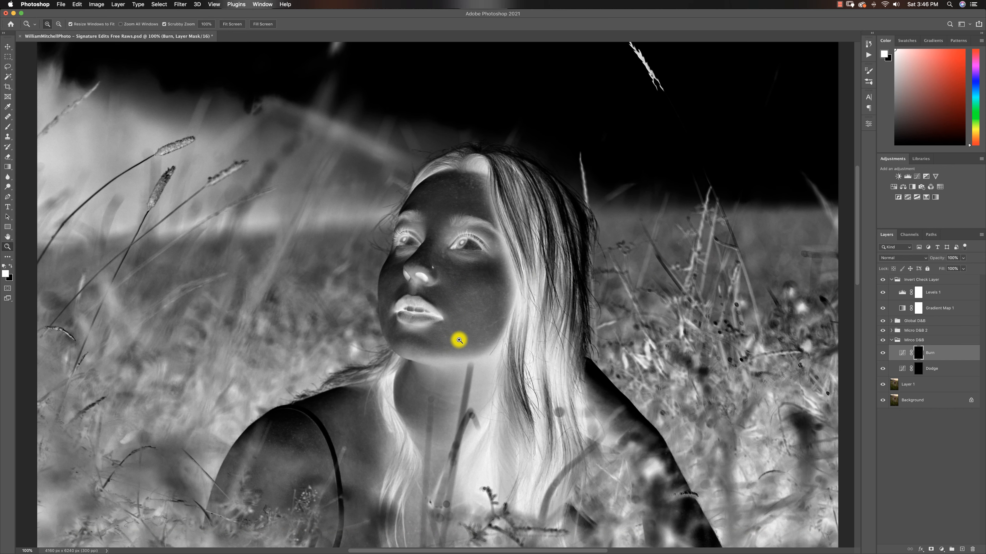
left_click(458, 339)
key("b")
key("bracketleft")
key("bracketleft")
key("bracketleft")
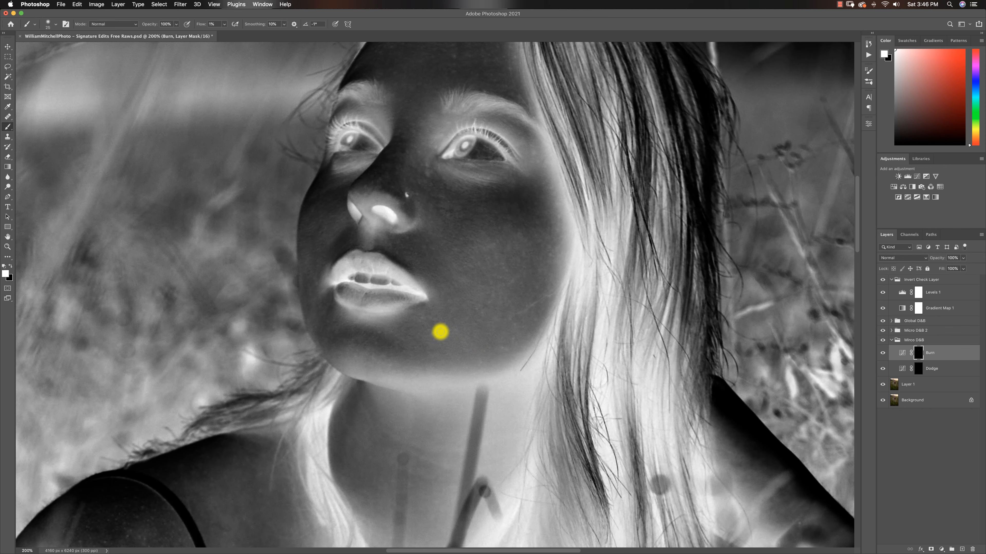
key("bracketright")
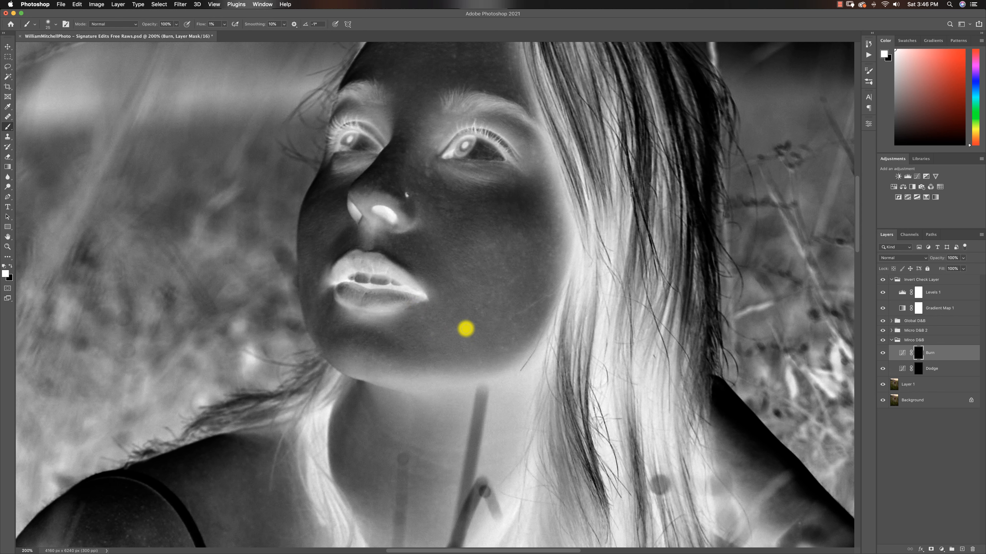
key("bracketright")
key("bracketleft")
key("bracketleft")
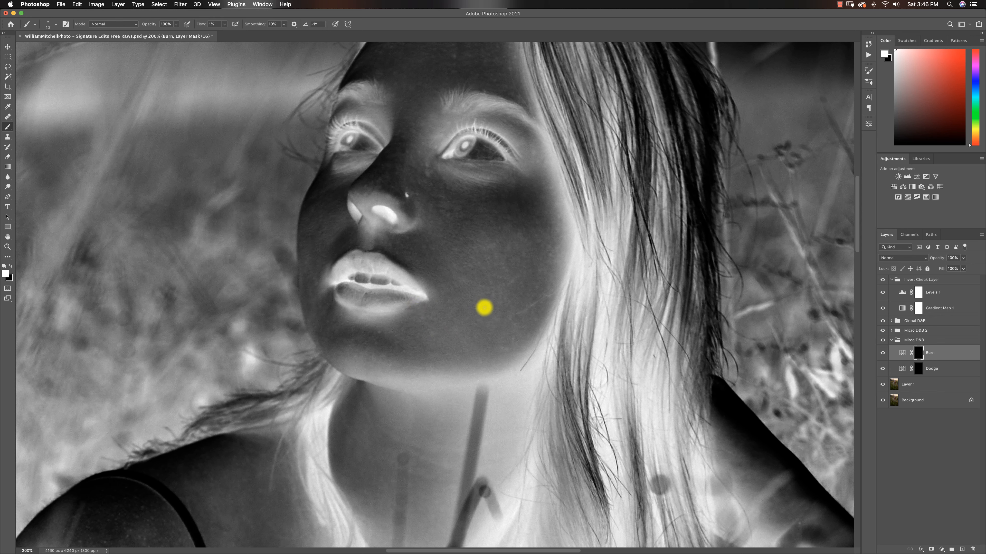
key("bracketright")
key("bracketright")
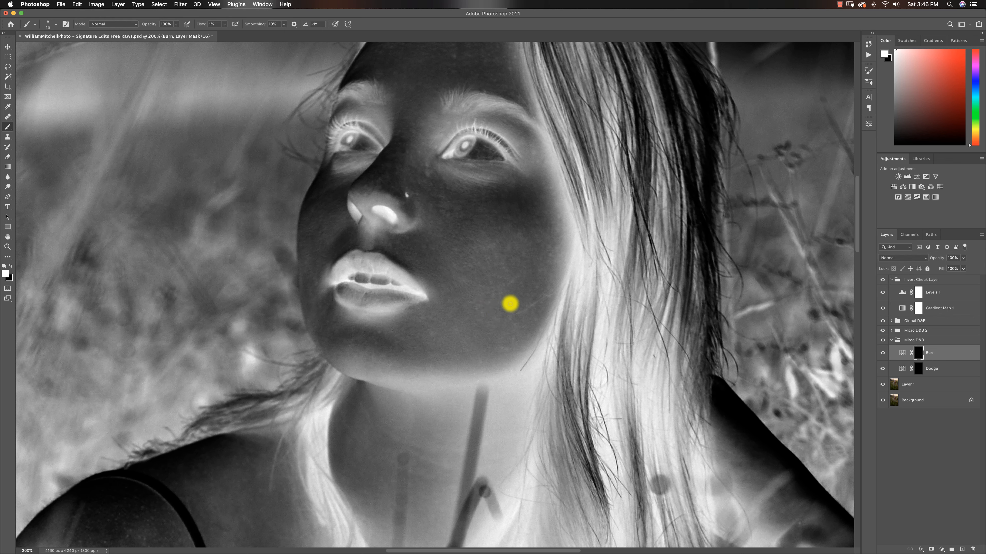
key("bracketright")
key("bracketright")
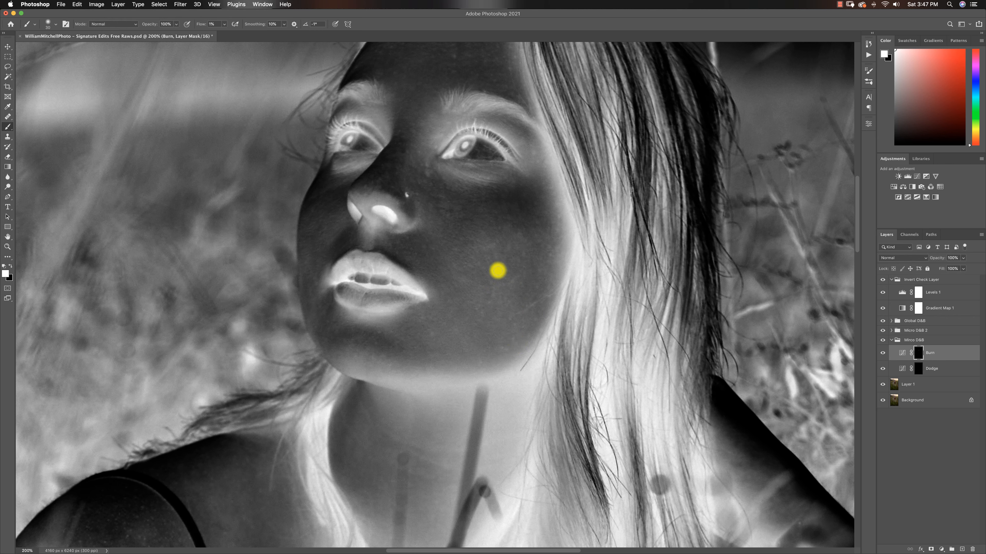
Burn the uneven patches across the middle of the cheek on the Burn mask, matching the brush size to each patch.
key("bracketleft")
key("bracketleft")
key("bracketleft")
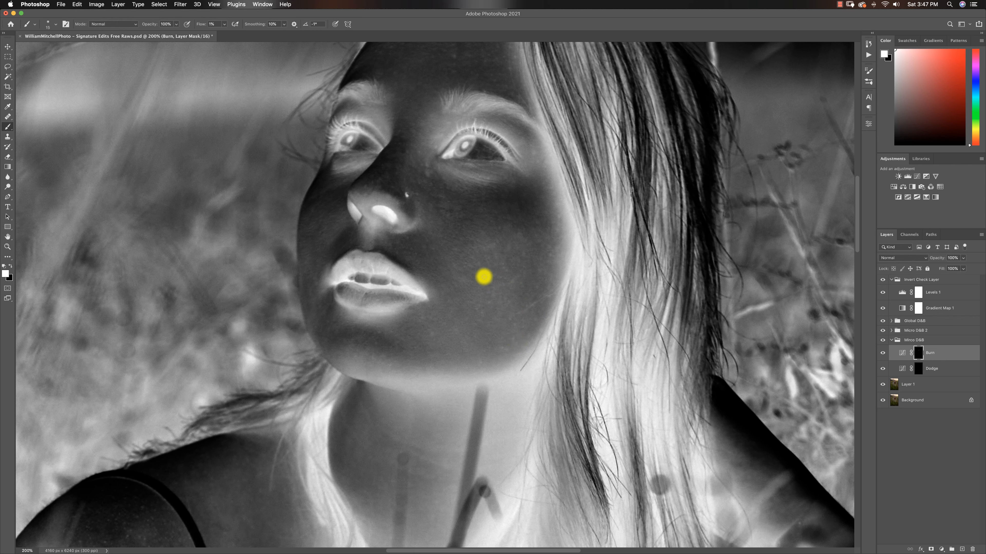
key("bracketright")
key("bracketright")
key("bracketright")
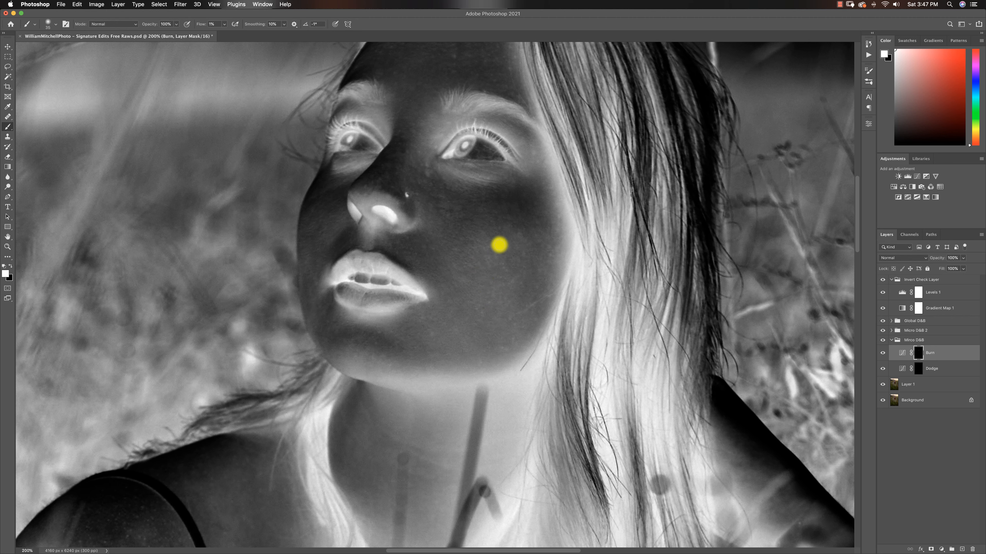
key("bracketright")
key("bracketright")
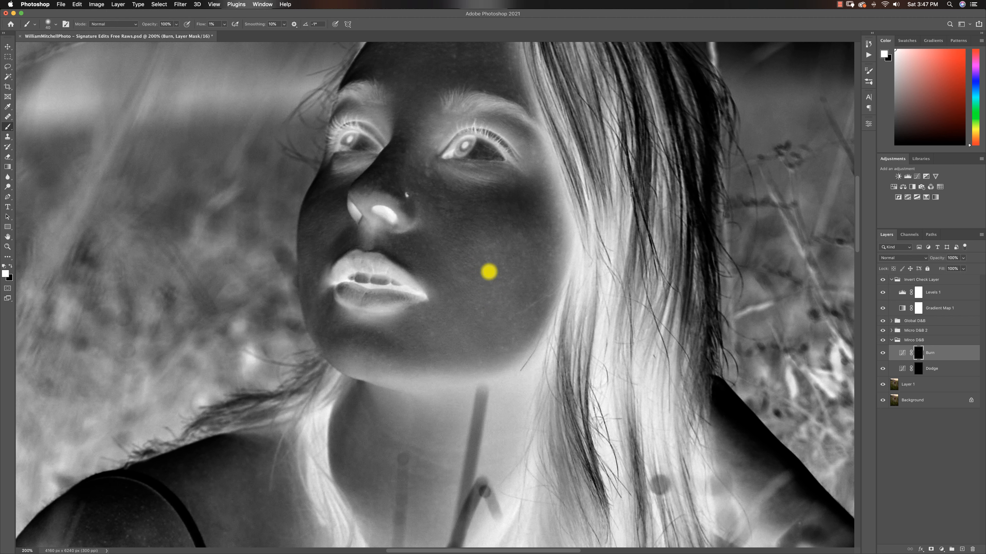
key("bracketleft")
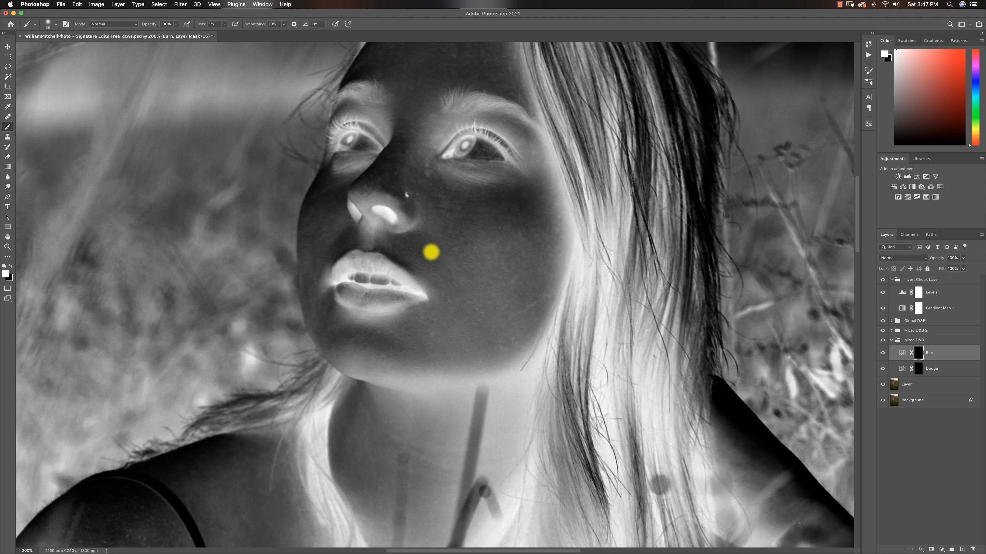
Burn the small uneven areas beside the nostril and above the corner of the mouth with a finer brush.
key("bracketleft")
key("bracketleft")
key("bracketleft")
key("bracketleft")
key("bracketleft")
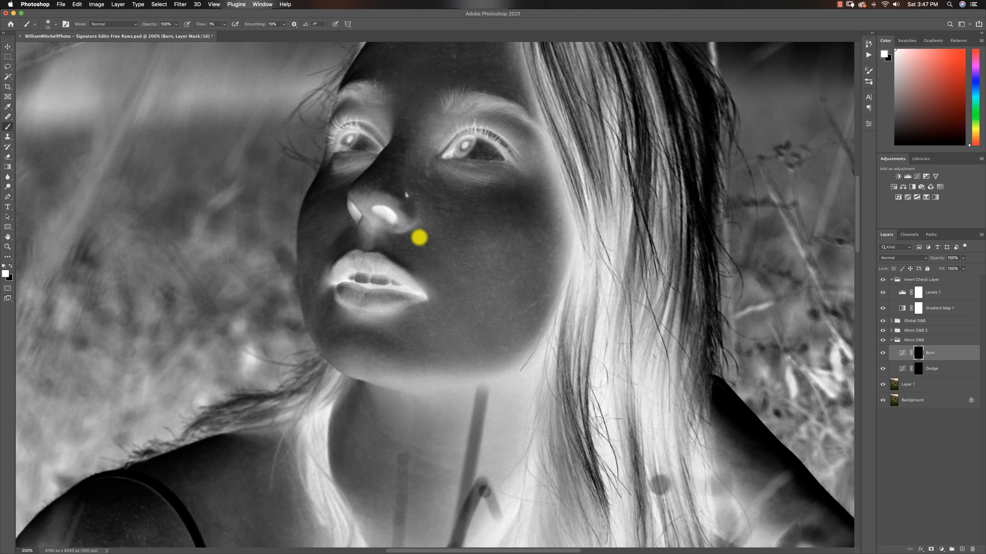
key("bracketright")
key("bracketright")
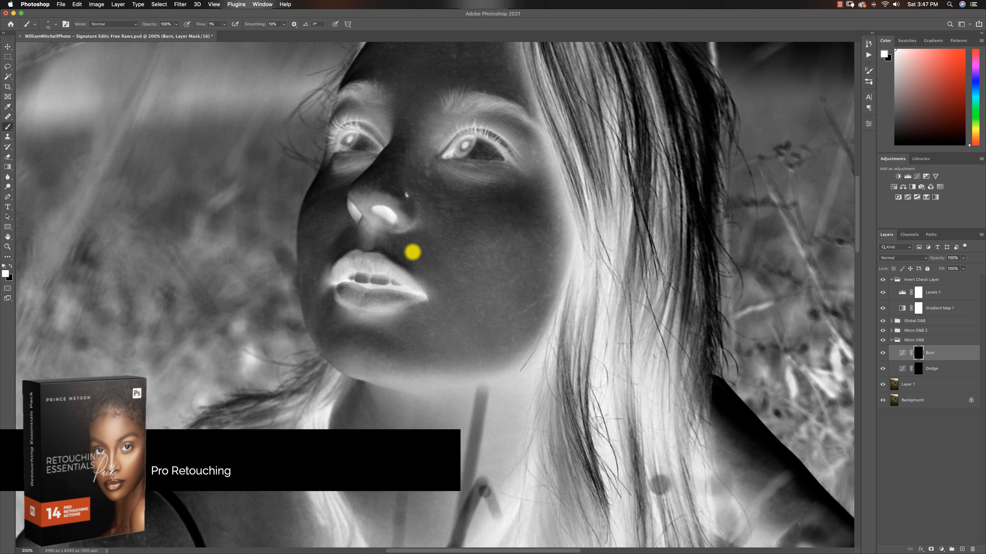
key("bracketleft")
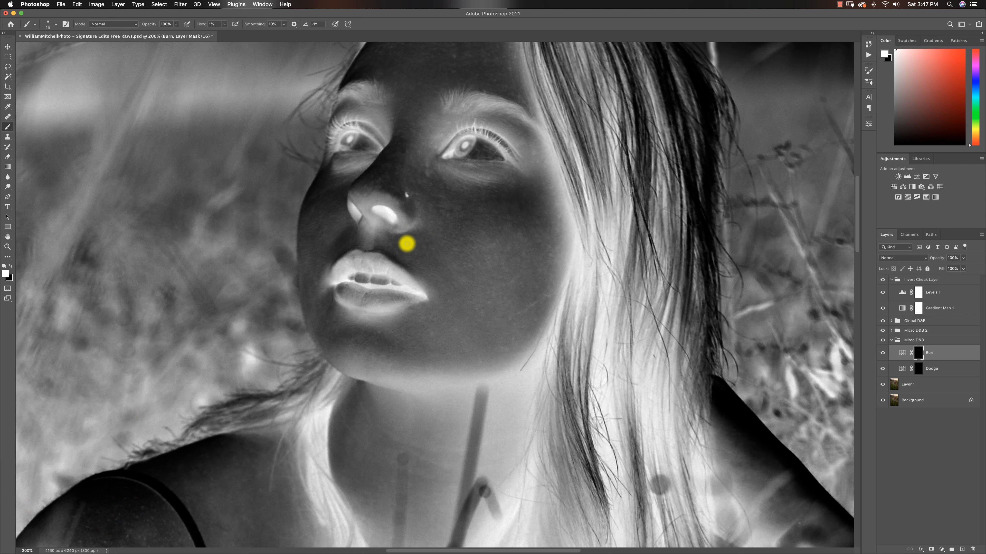
key("bracketright")
key("bracketleft")
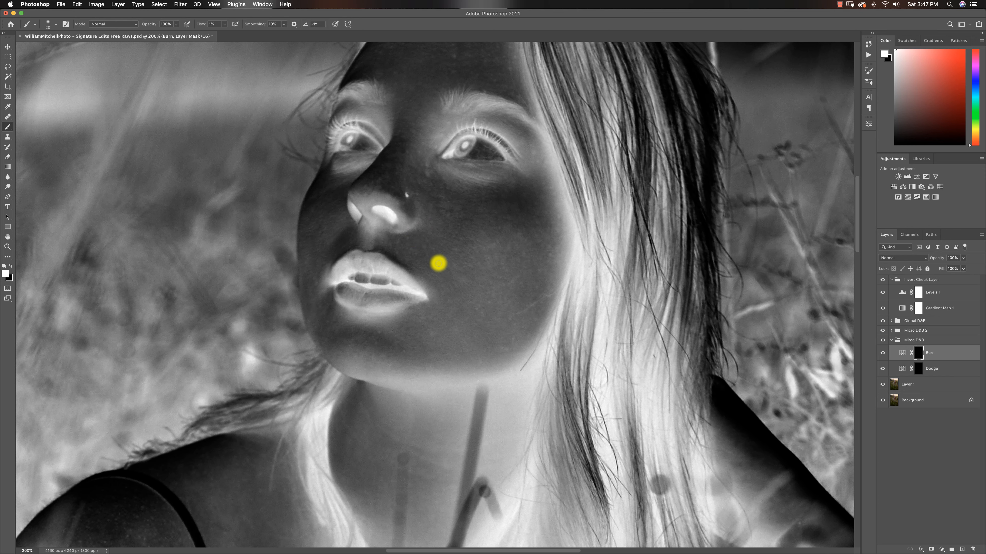
Dodge the uneven patches on the cheek on the Dodge mask at 100% zoom, adapting the brush size to each patch.
key("super+0")
key("super+1")
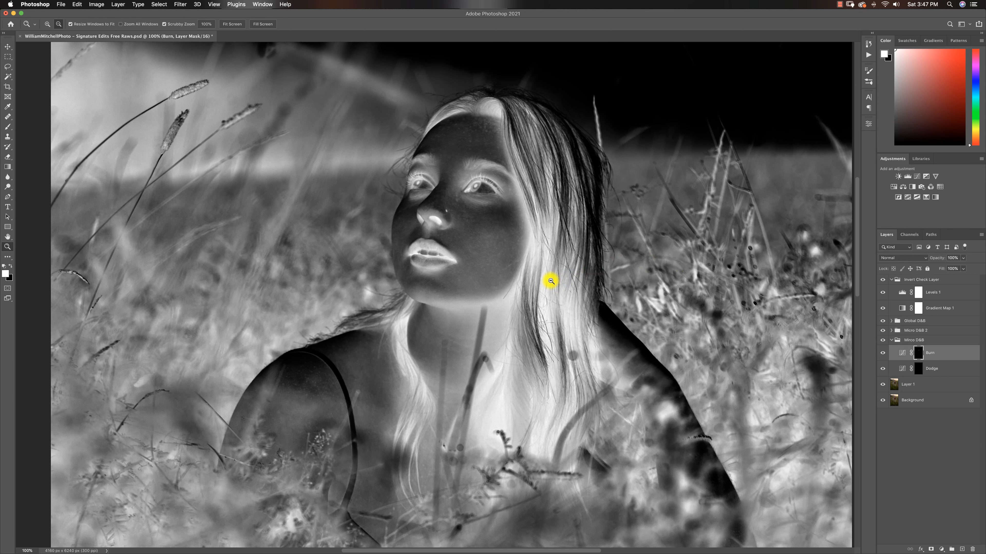
left_click(915, 370)
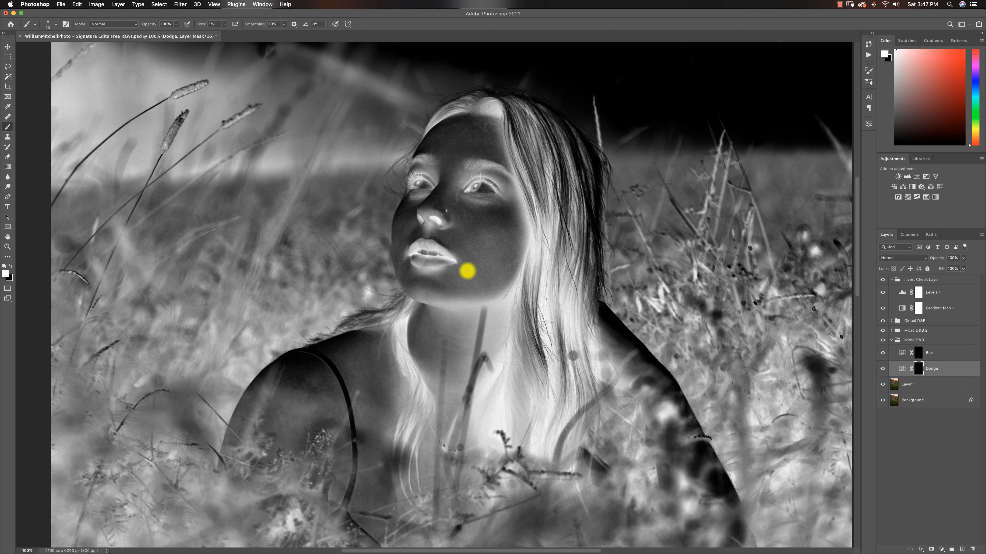
key("bracketleft")
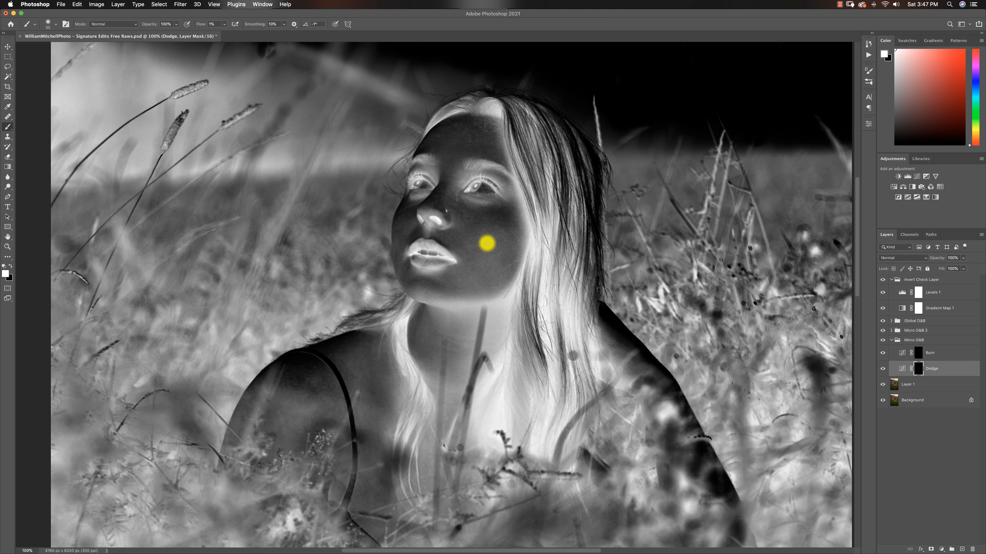
key("bracketright")
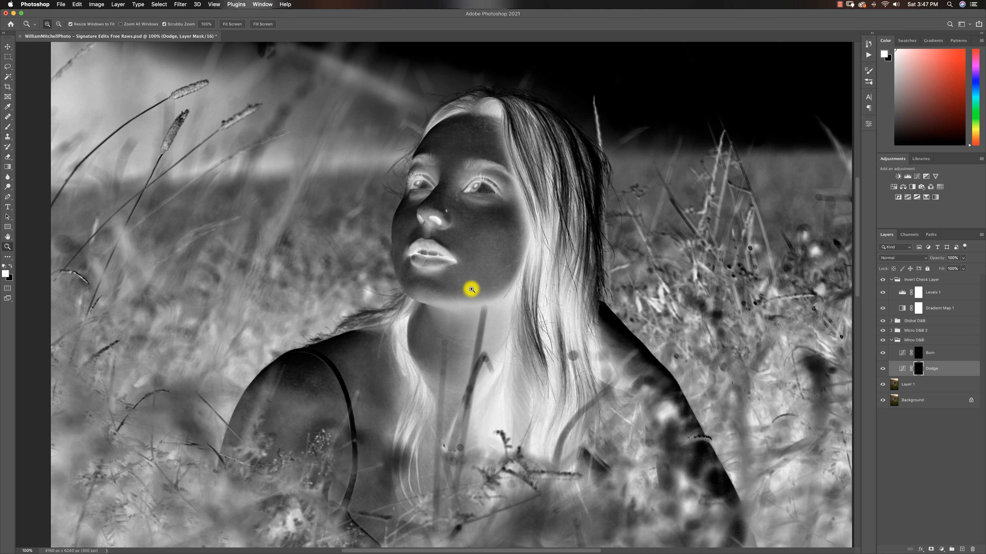
Compare the face in color and inverted by toggling the Invert Check Layer group and the micro dodge and burn group, leaving both shown.
scroll(468, 286, "up", 1)
left_click(883, 281)
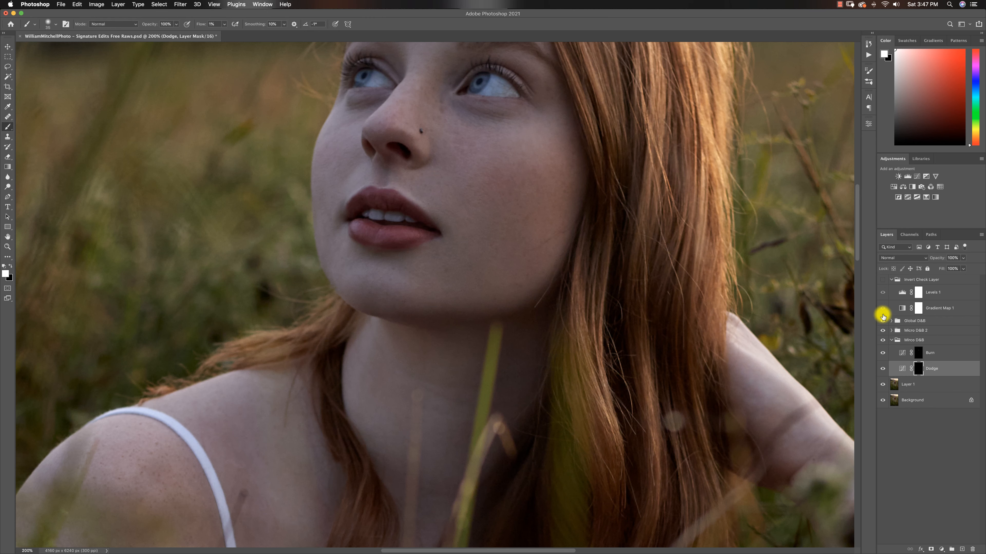
left_click(882, 341)
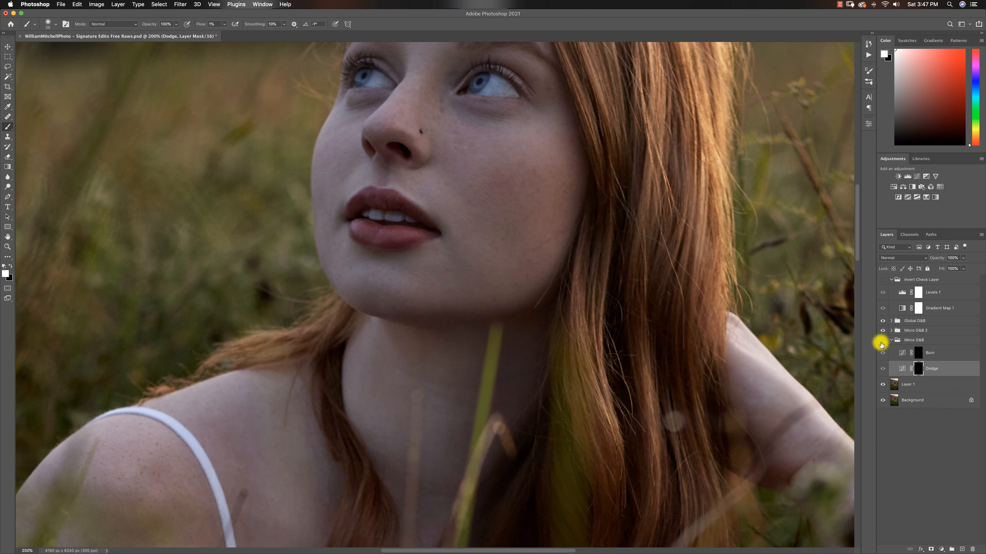
left_click(883, 340)
left_click(883, 341)
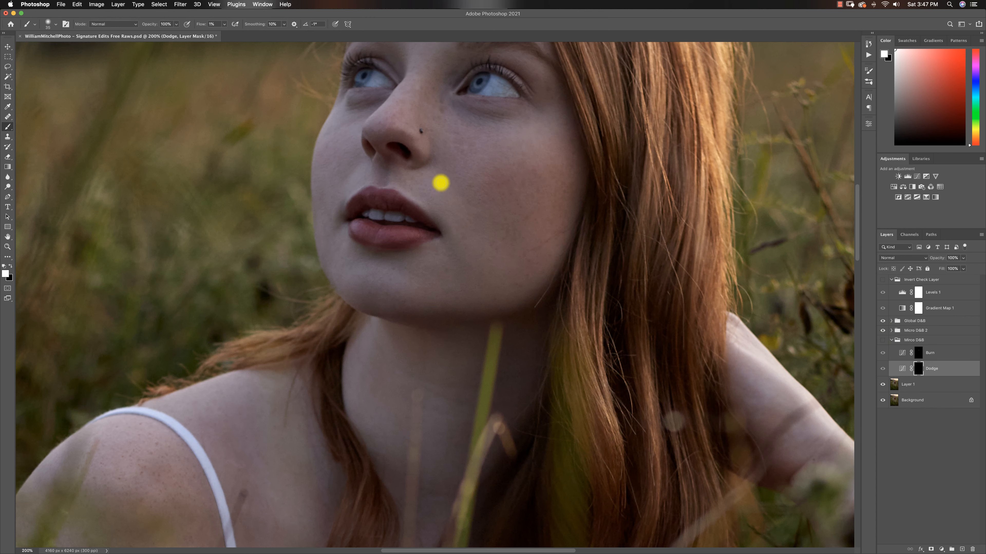
left_click(883, 280)
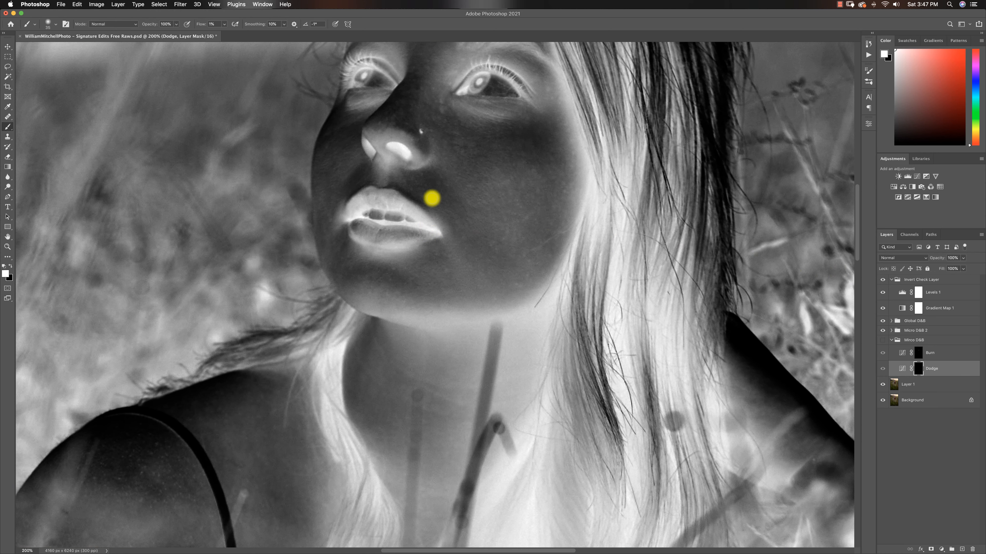
left_click(882, 279)
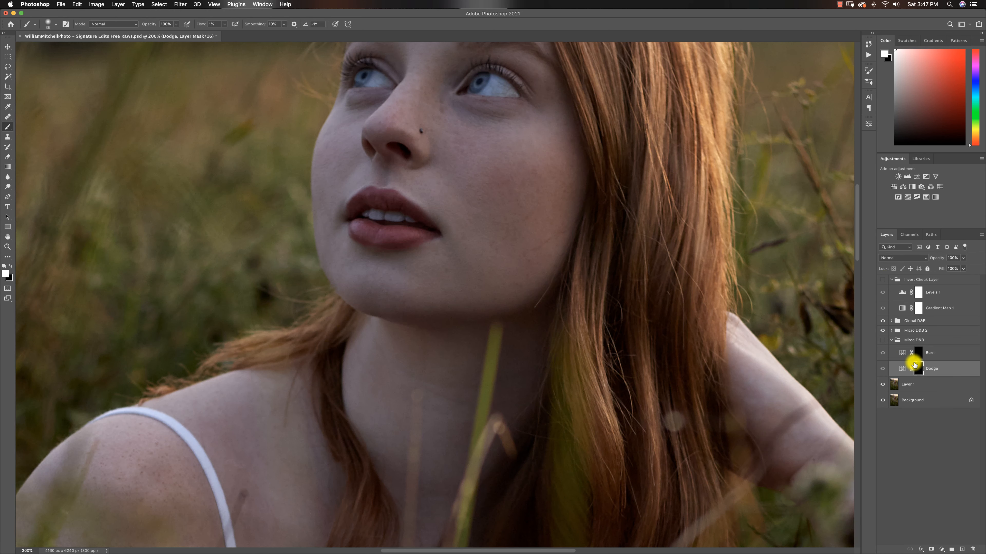
left_click(921, 353)
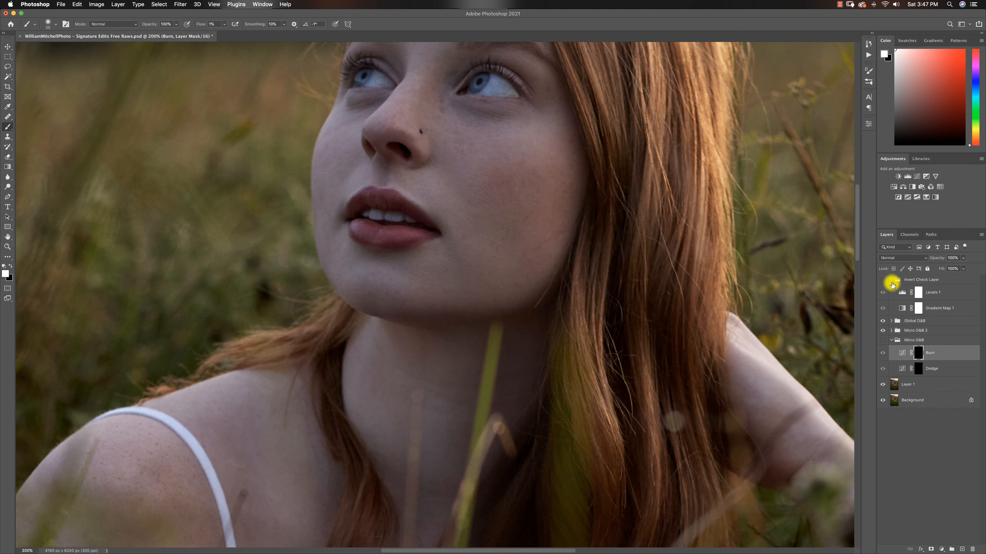
left_click(883, 279)
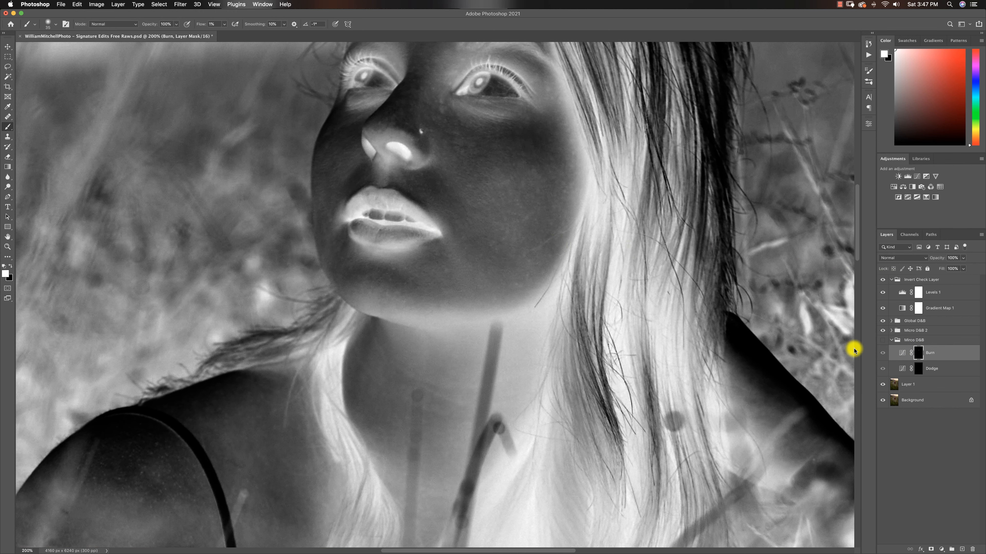
left_click(882, 340)
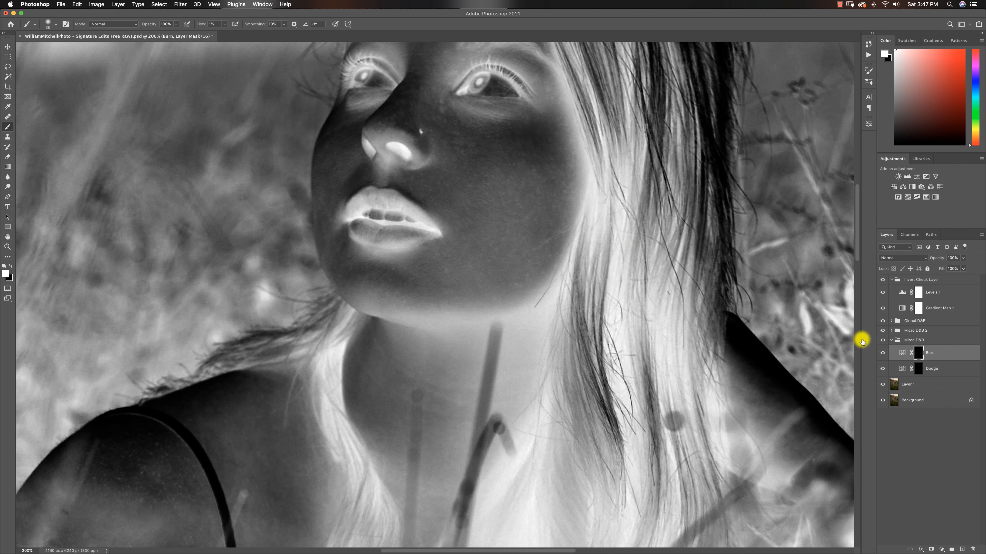
Dodge the uneven patches across the upper cheek below the eye on the Dodge mask, varying the brush size.
left_click(919, 371)
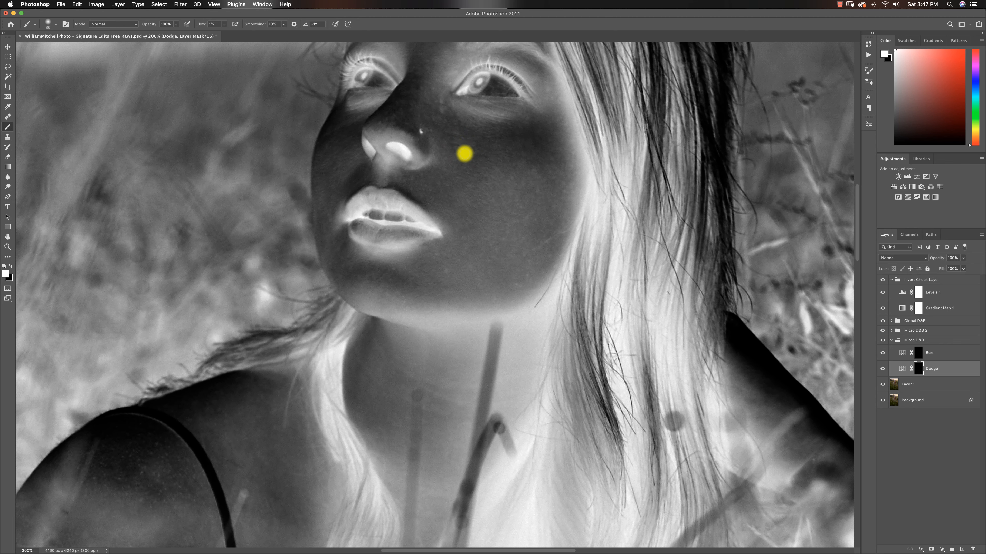
key("bracketleft")
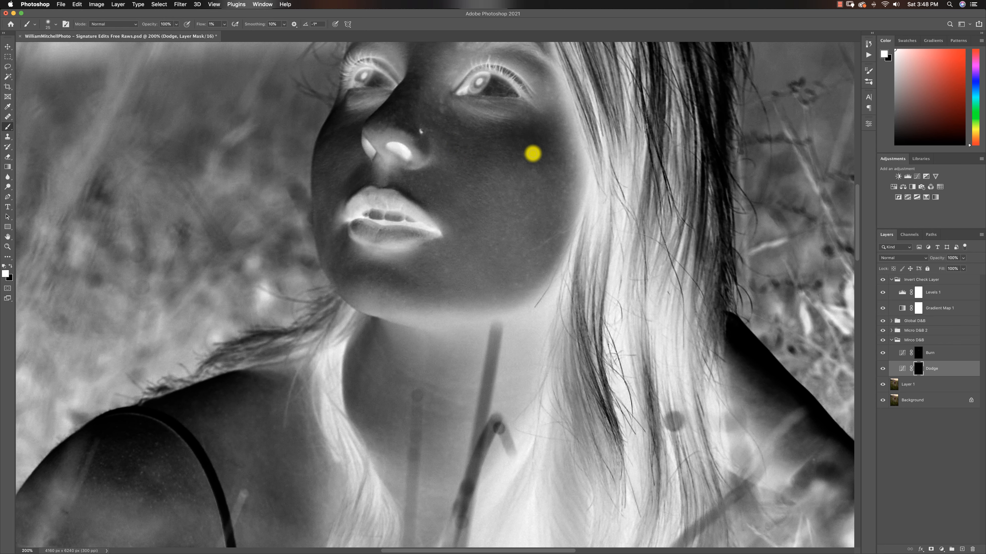
key("bracketright")
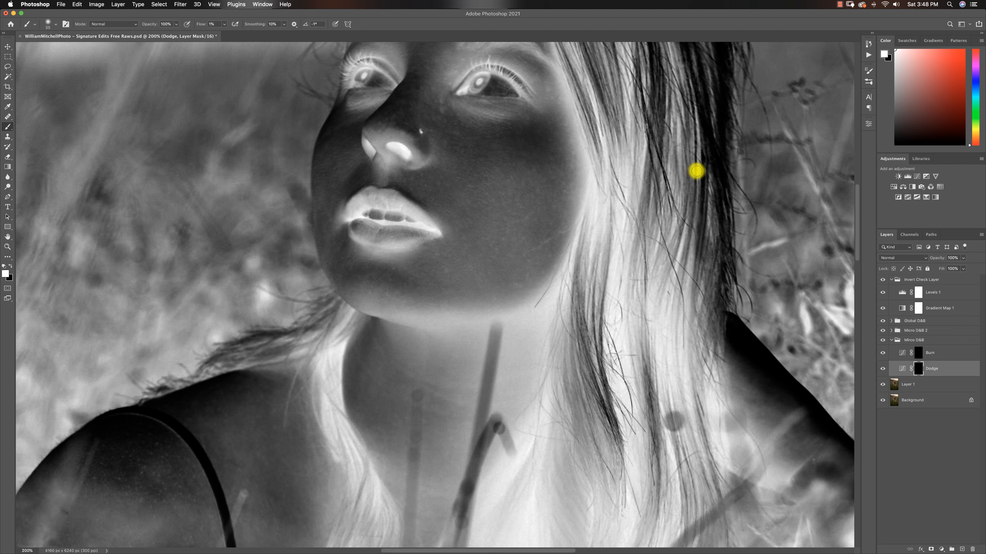
Burn the uneven patches across the upper cheek on the Burn mask, fitting the brush size to each patch.
left_click(918, 352)
key("bracketleft")
key("bracketleft")
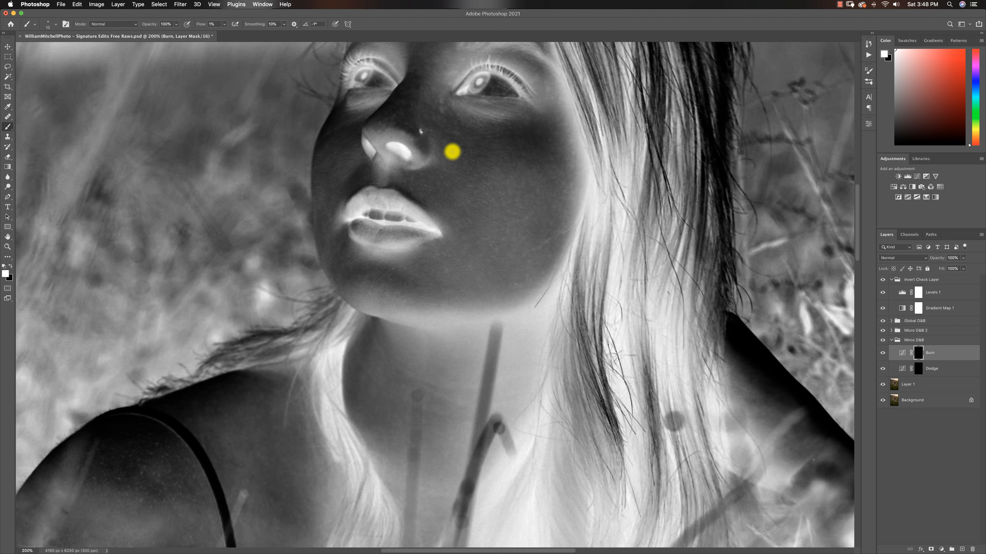
key("bracketright")
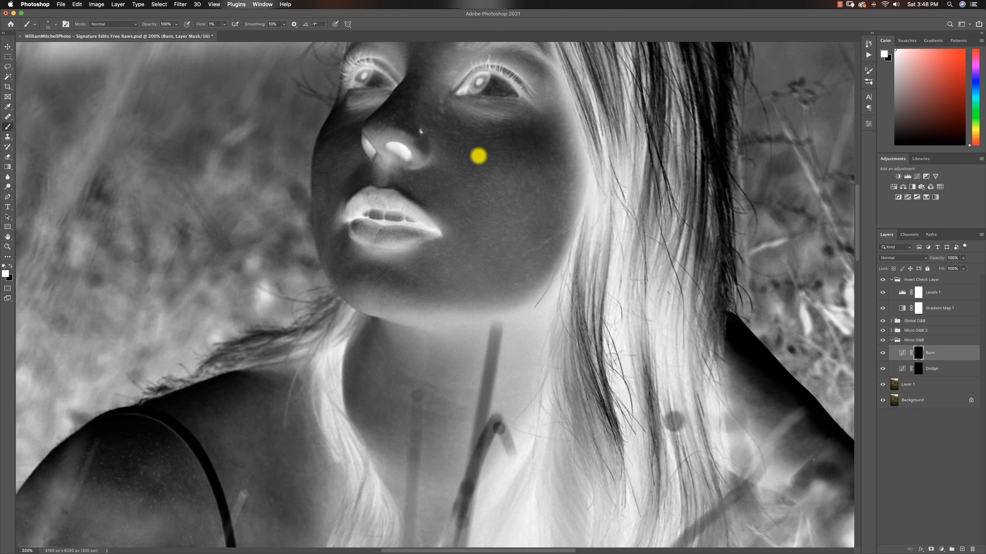
key("bracketright")
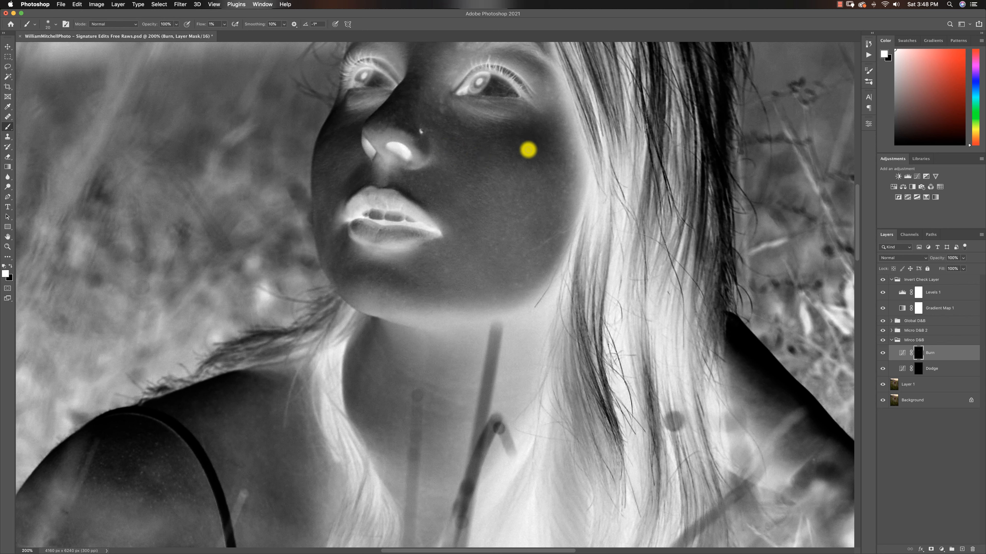
key("bracketright")
key("bracketleft")
key("bracketleft")
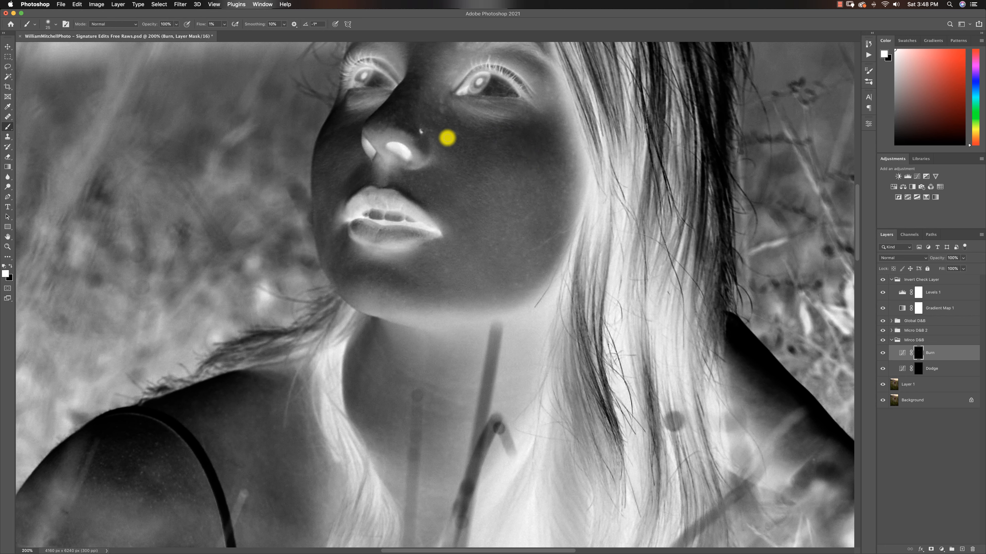
Burn the small uneven spots between the nose and the upper cheek with a finer brush on the Burn mask.
key("bracketleft")
key("bracketleft")
key("bracketleft")
Burn the uneven areas along the far edge of the face and above the upper lip with a larger brush.
key("bracketright")
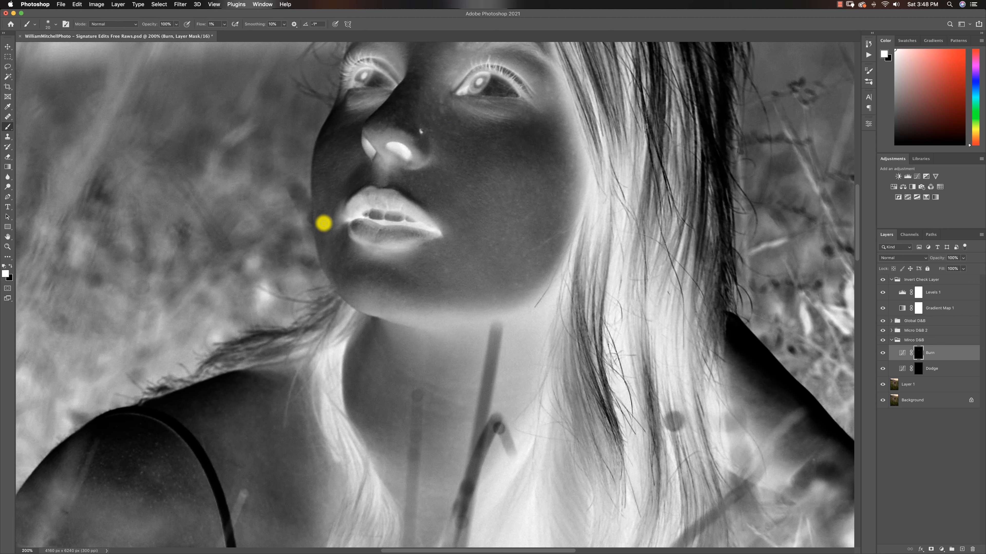
key("bracketright")
key("bracketright")
key("bracketright")
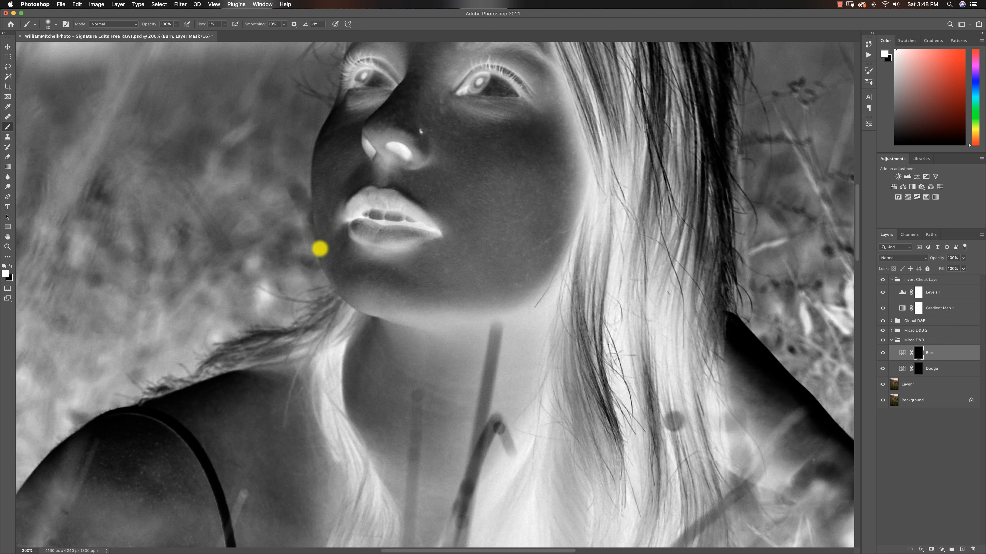
key("bracketleft")
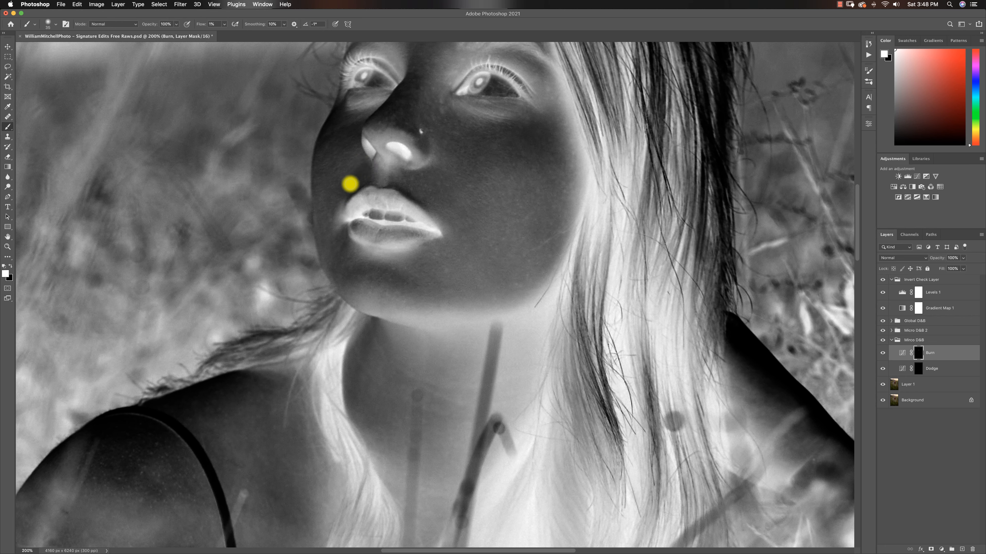
key("bracketleft")
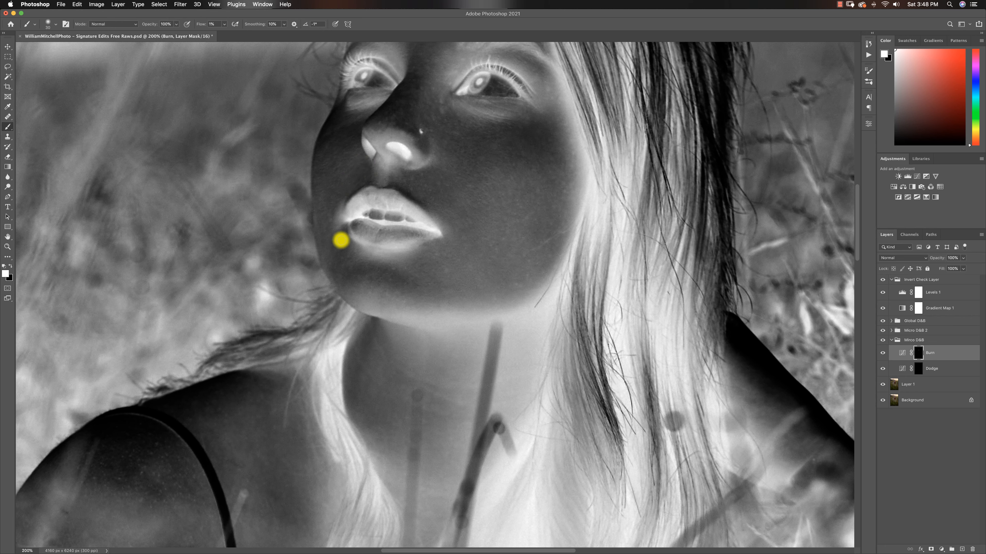
Burn the uneven patches below the far corner of the mouth and on the chin under the lower lip, varying the brush size.
key("bracketleft")
key("bracketleft")
key("bracketleft")
key("bracketright")
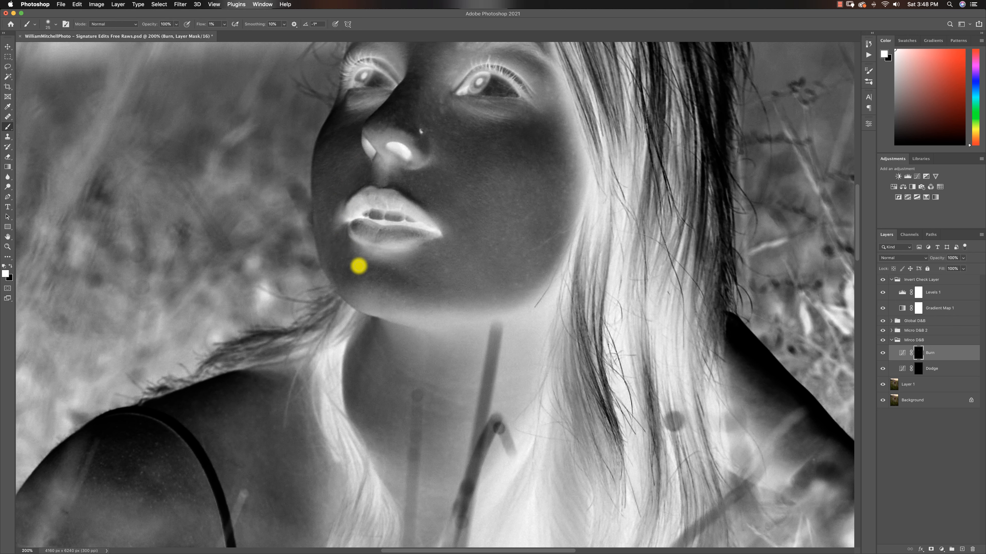
key("bracketright")
key("bracketleft")
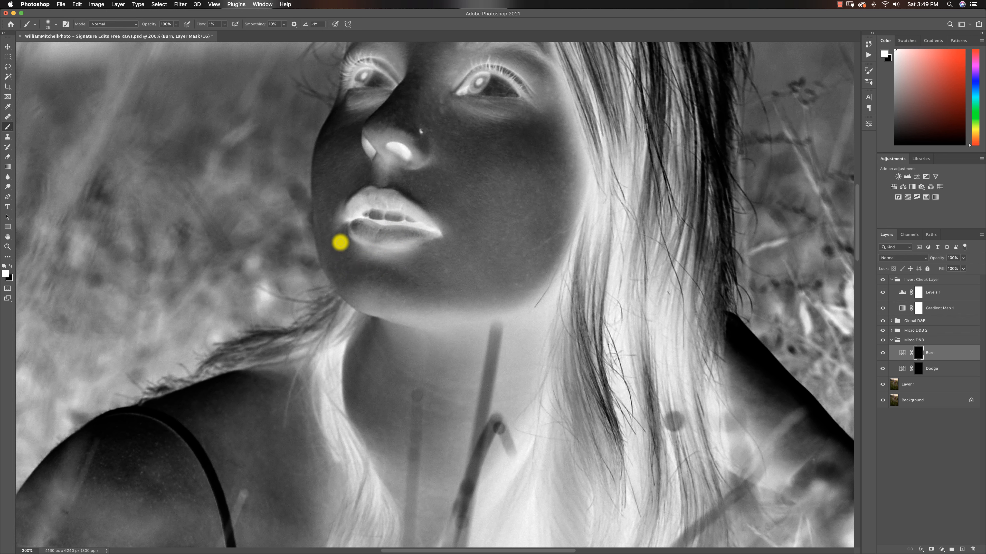
key("bracketleft")
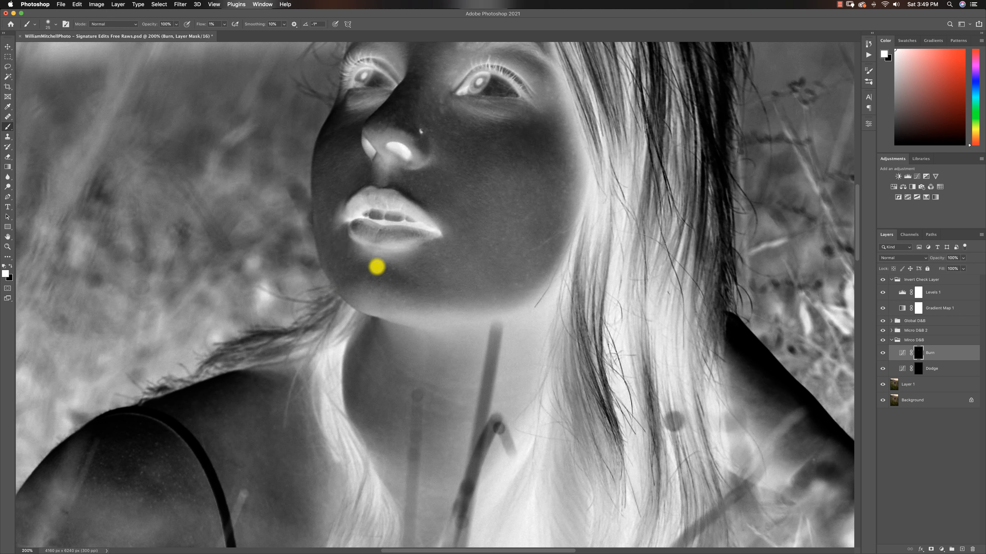
key("bracketright")
key("bracketright")
key("bracketright")
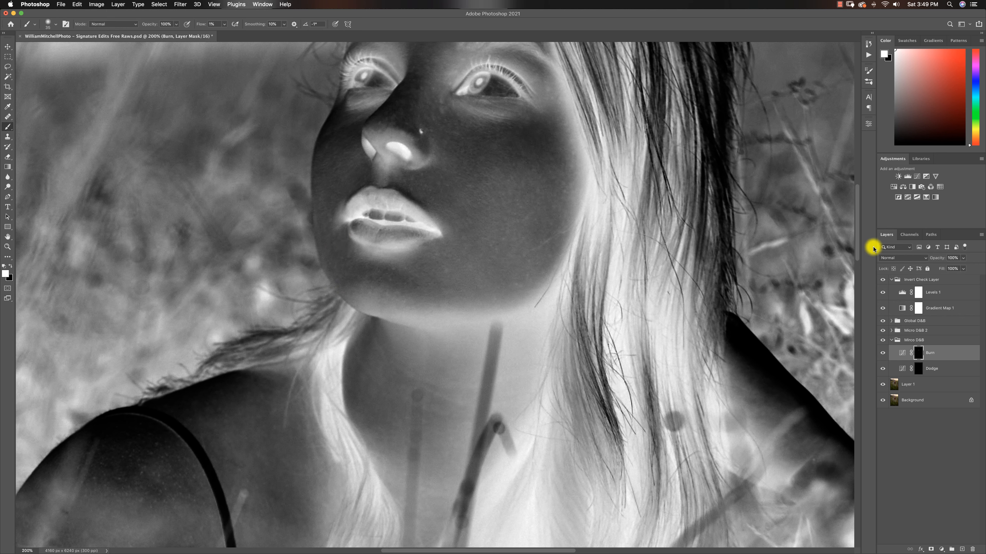
Hide the Invert Check Layer group to compare the whole portrait with and without the micro dodge and burn, and show the group again.
left_click(883, 281)
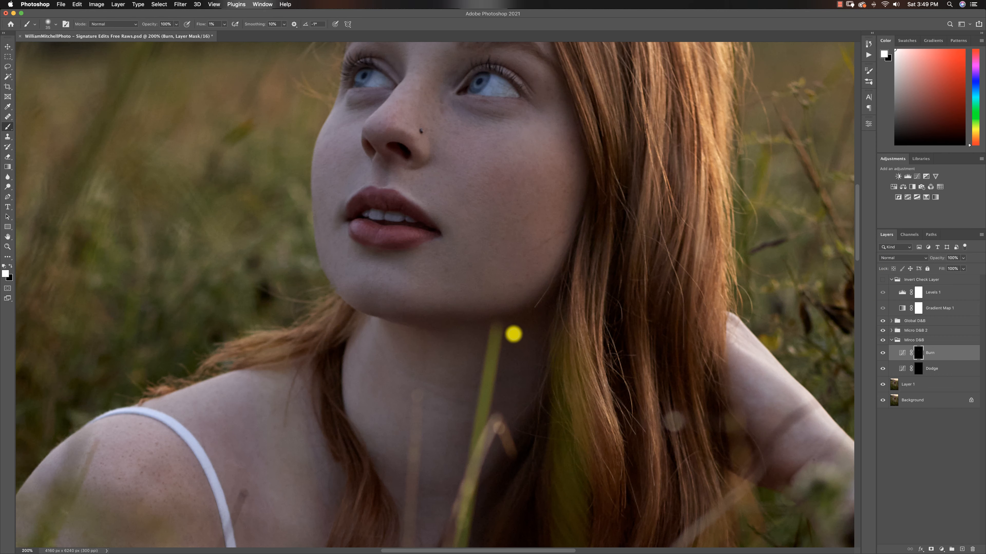
key("z")
left_click(513, 326, "alt")
left_click(508, 327, "alt")
left_click(504, 328, "alt")
left_click(502, 338, "alt")
left_click(467, 298)
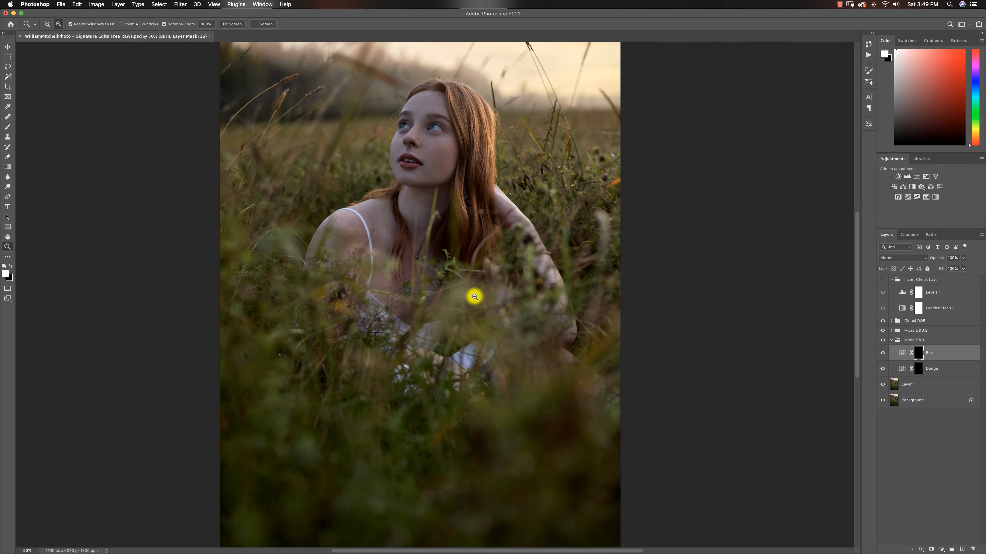
key("b")
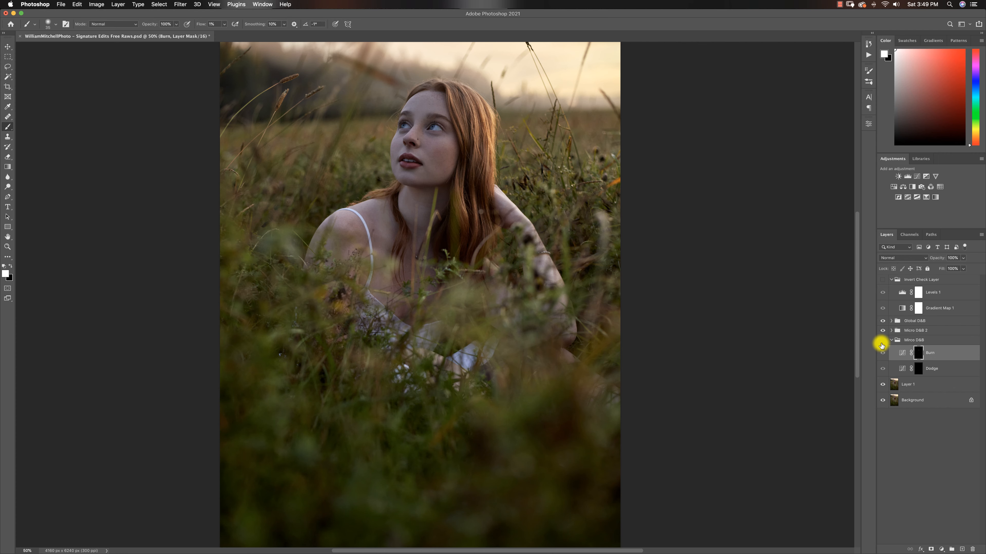
key("z")
left_click_drag(427, 118, 488, 155)
left_click(882, 279)
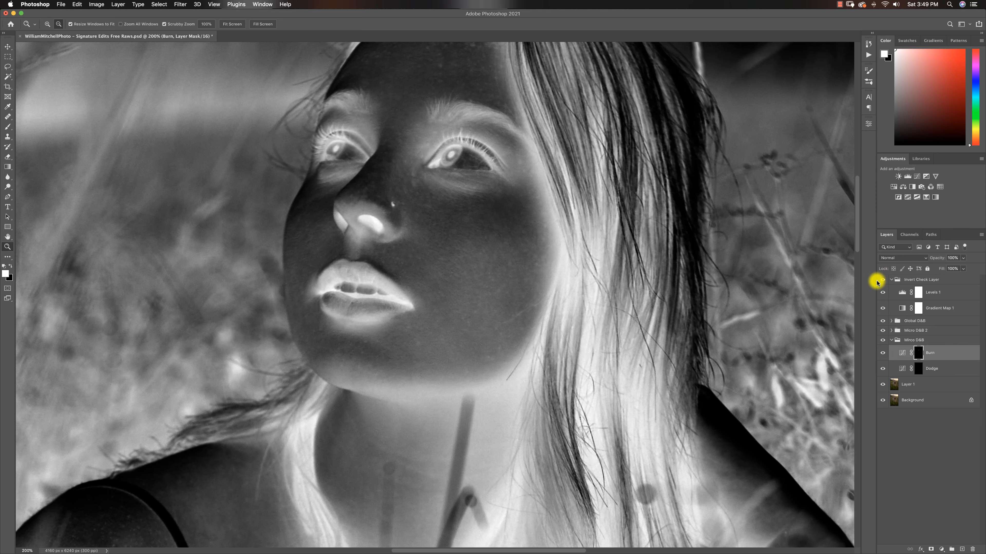
Dodge the small uneven spots under both eyes and along the nose on the Dodge mask, varying the brush size.
left_click(919, 369)
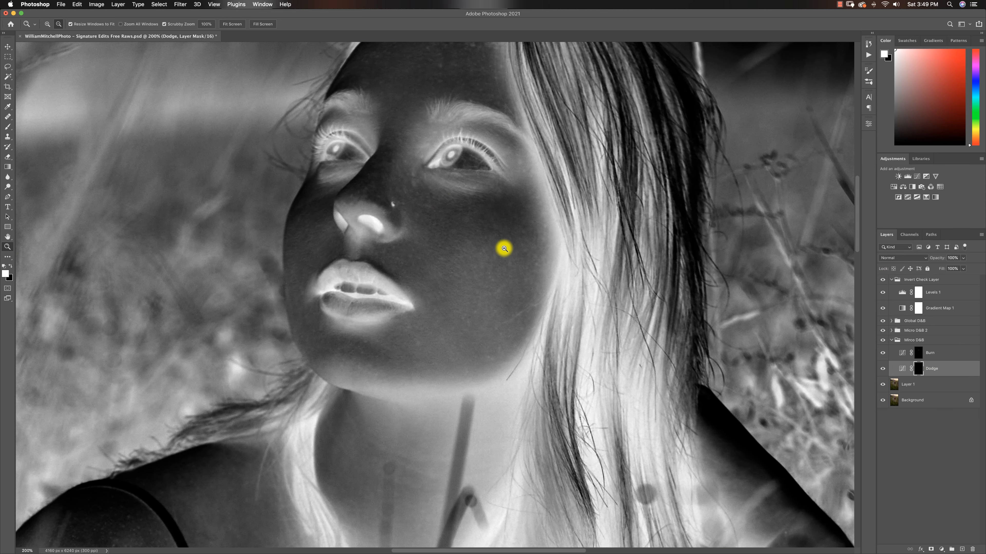
key("b")
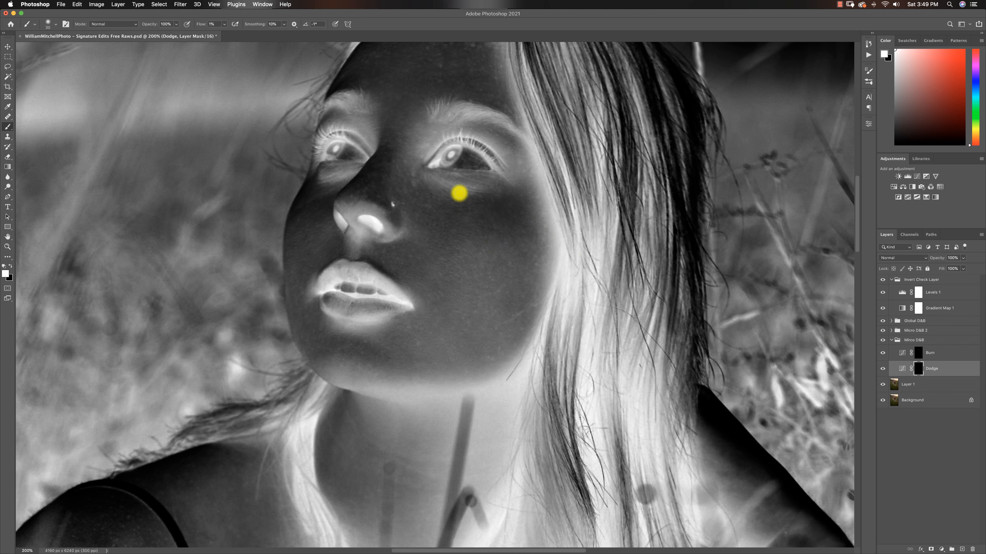
mouse_move(454, 187)
left_mouse_down()
mouse_move(468, 188)
mouse_move(429, 179)
mouse_move(478, 191)
mouse_move(436, 195)
mouse_move(450, 191)
left_mouse_up()
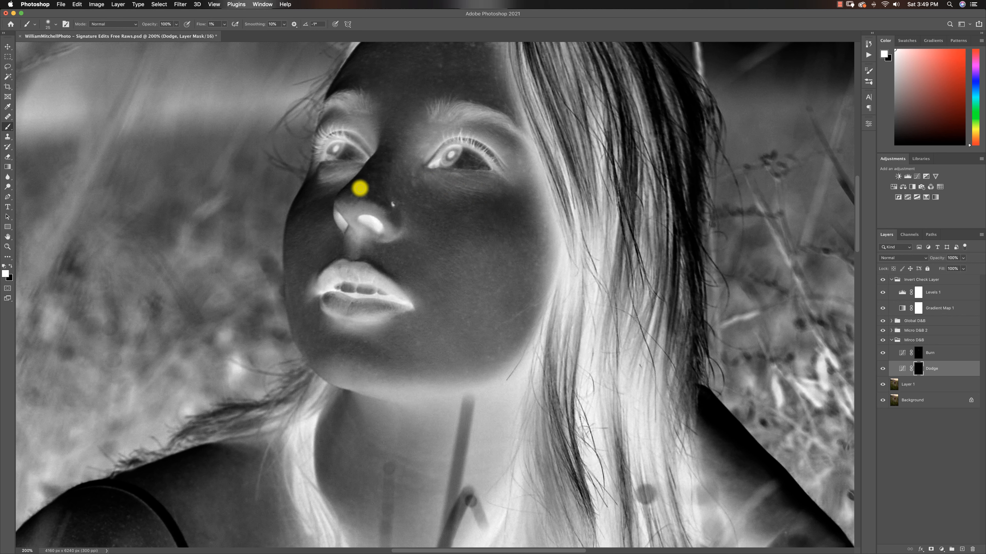
key("bracketleft")
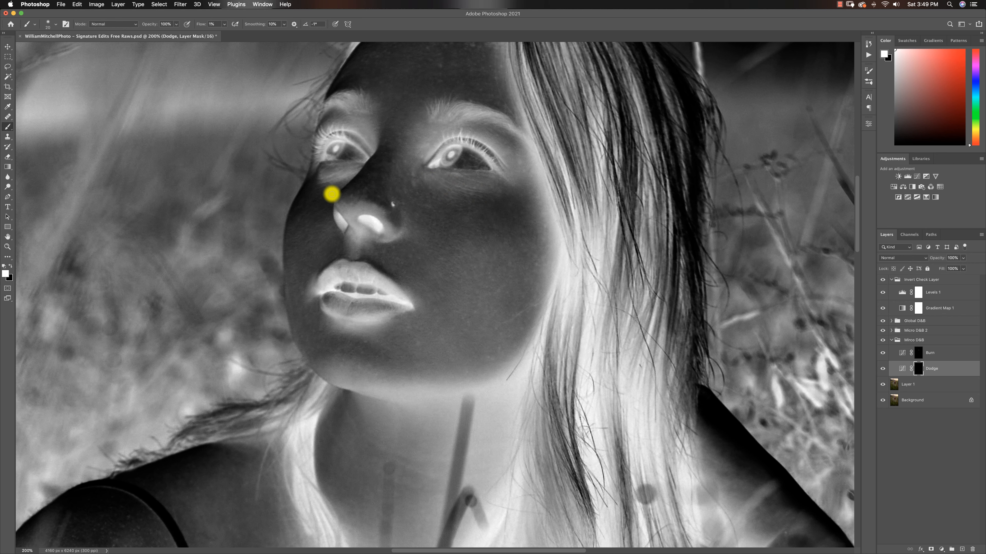
key("bracketright")
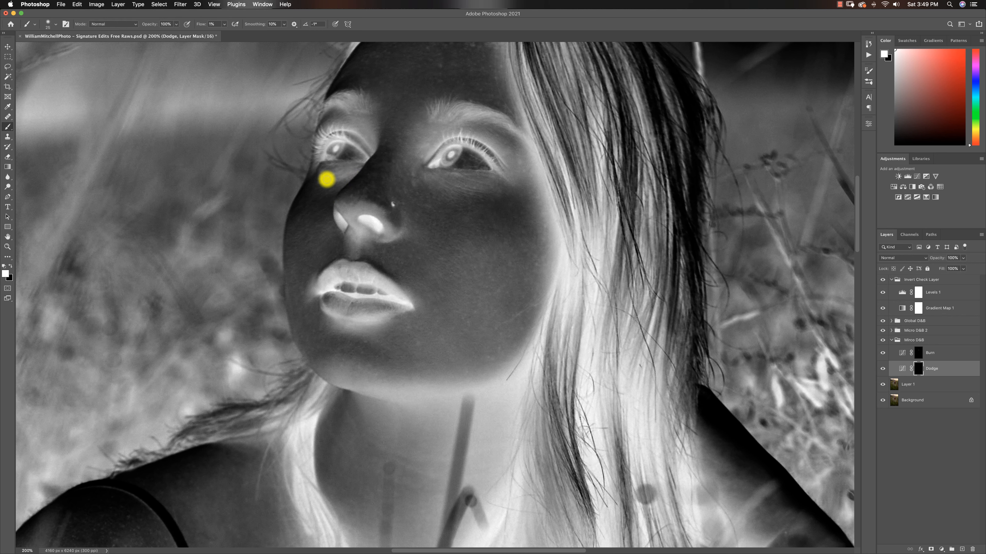
key("bracketleft")
key("bracketleft")
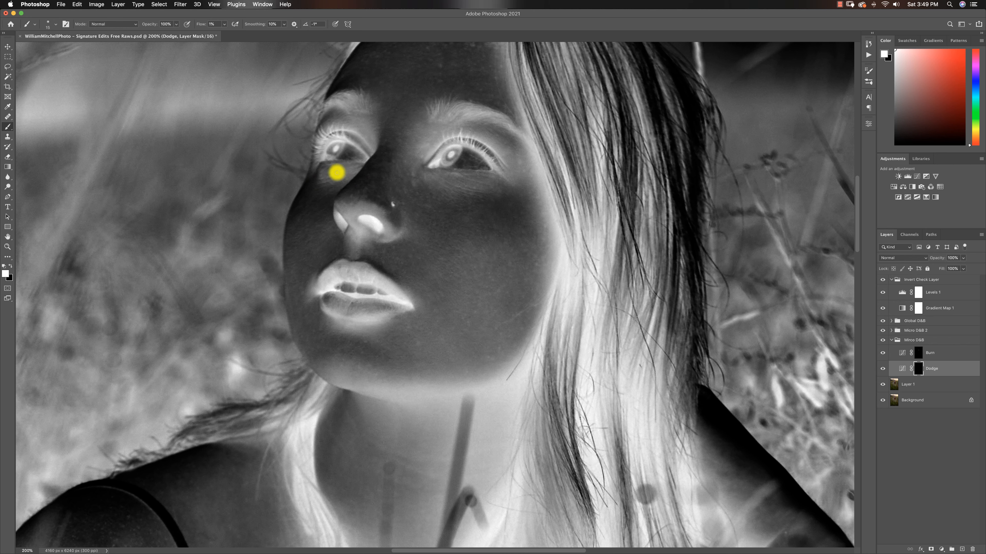
key("bracketright")
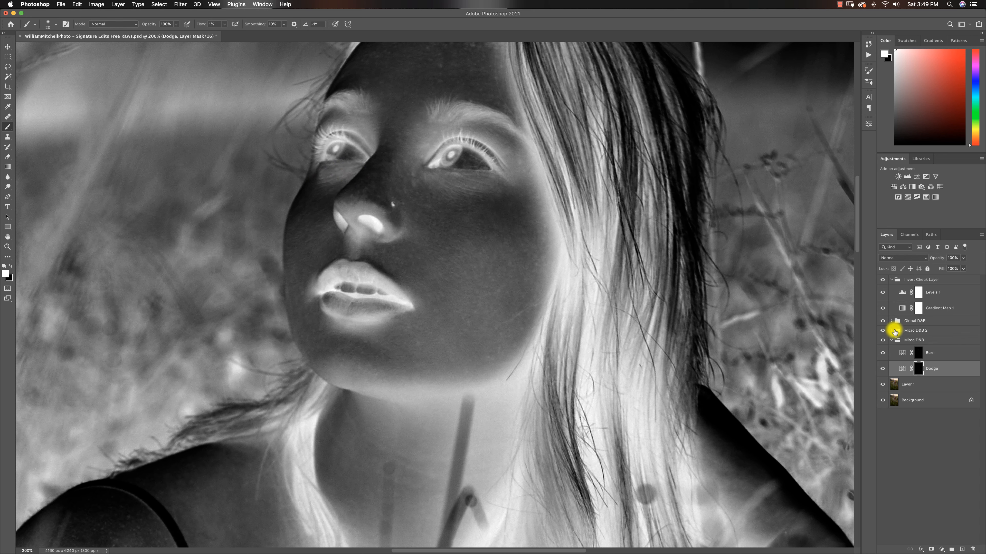
Burn the uneven spots on the far cheek, the nose and the near upper cheek on the Burn mask, varying the brush size.
left_click(918, 352)
key("bracketright")
key("bracketleft")
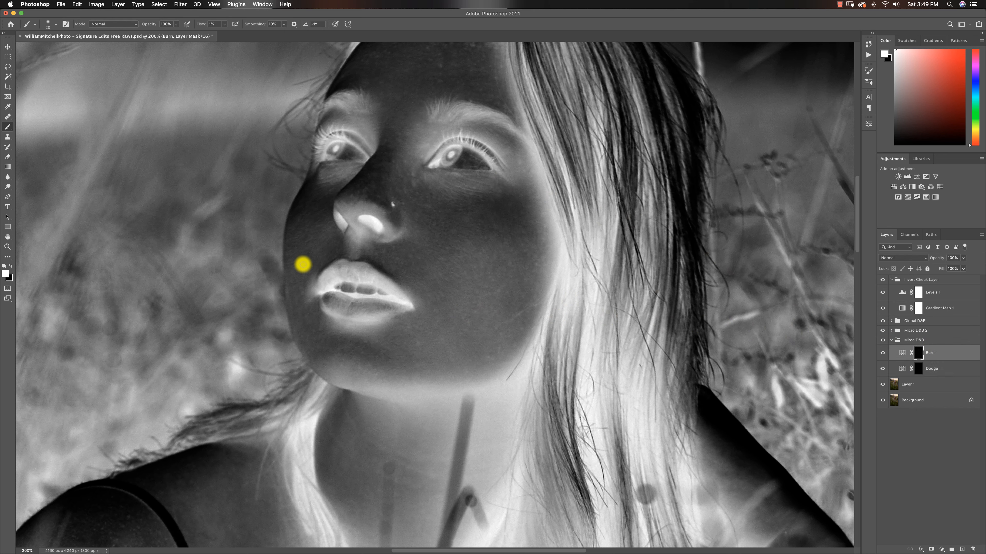
key("bracketright")
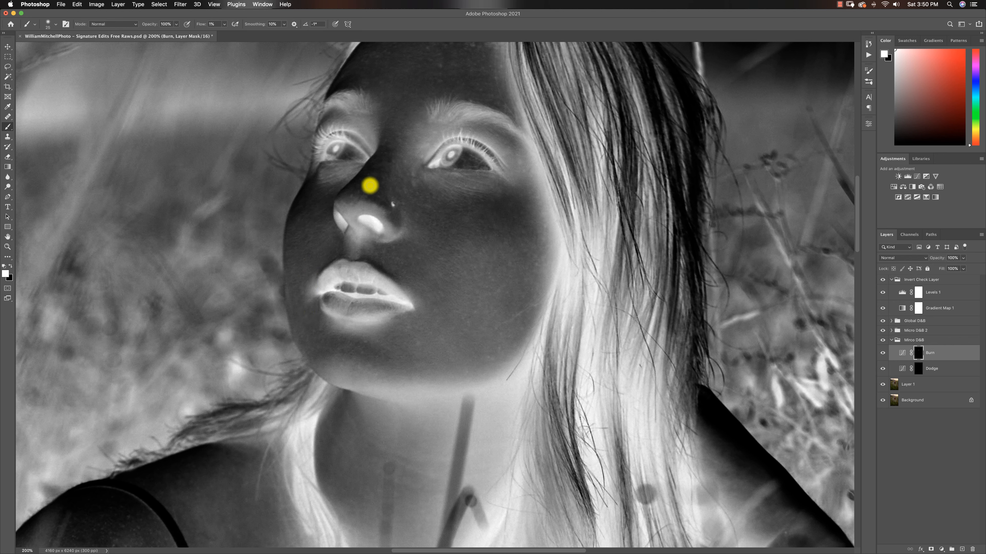
key("bracketright")
key("bracketleft")
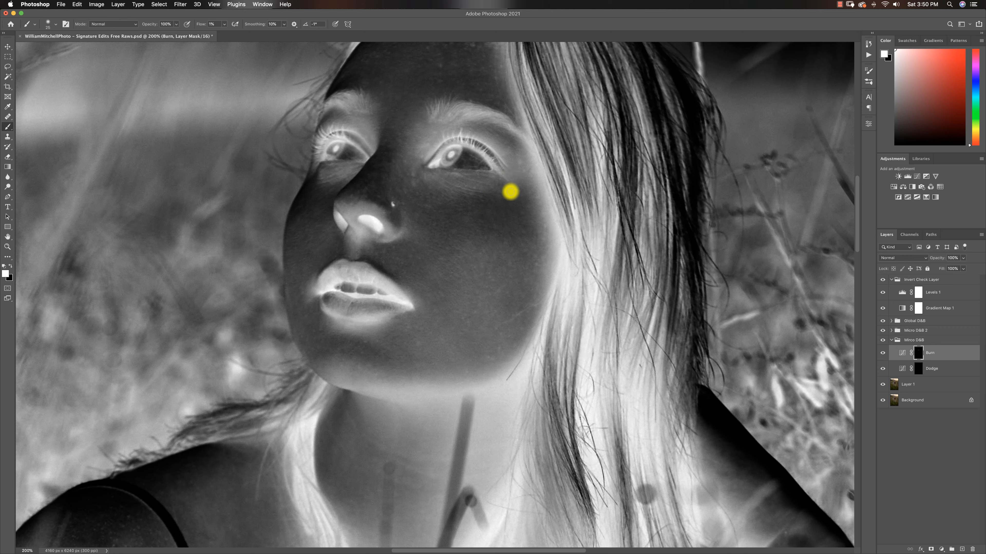
Hide the Invert Check Layer group and toggle the Mirco D&B group to compare the portrait before and after.
key("z")
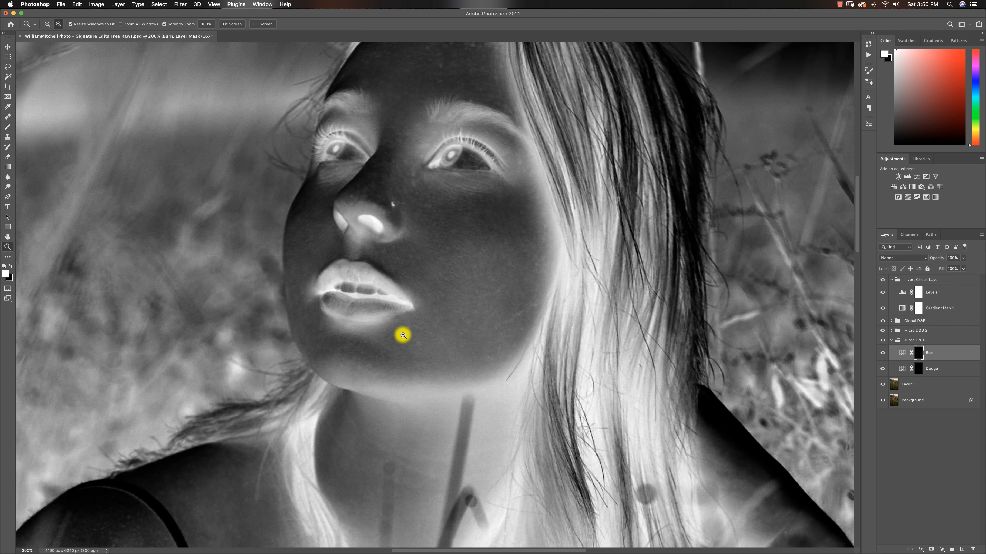
left_click(403, 336, "alt")
left_click(407, 337, "alt")
left_click(409, 337, "alt")
left_click(413, 336, "alt")
left_click(440, 305)
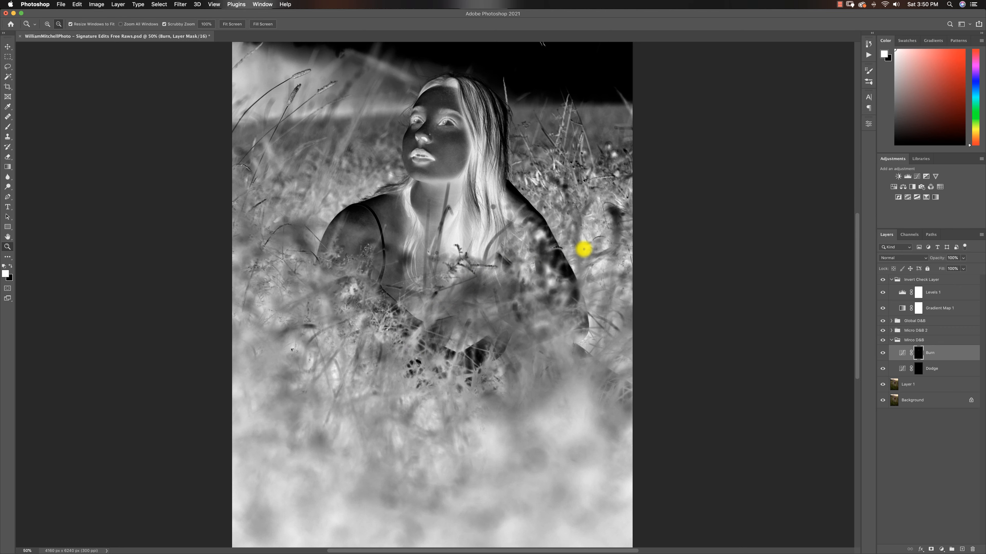
left_click(499, 259)
key("b")
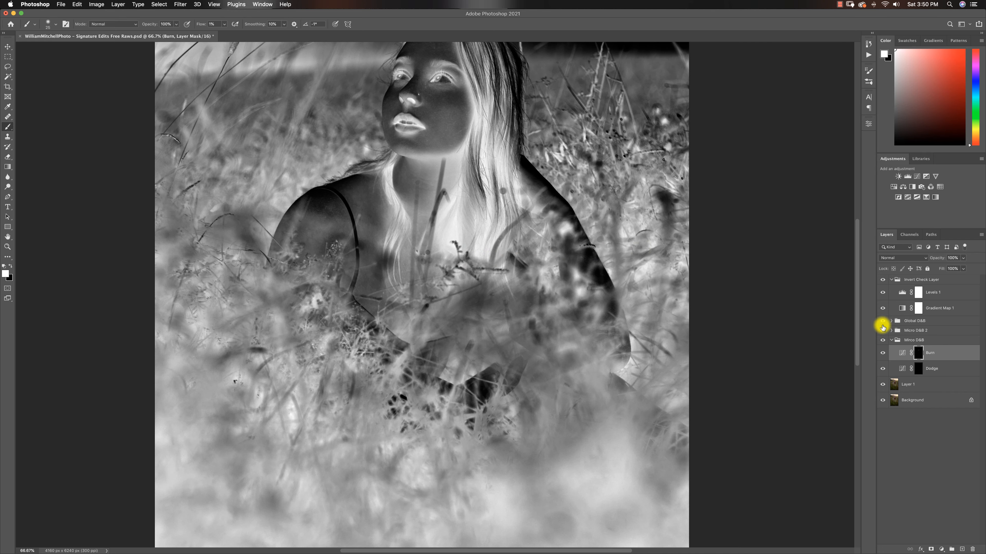
left_click(882, 279)
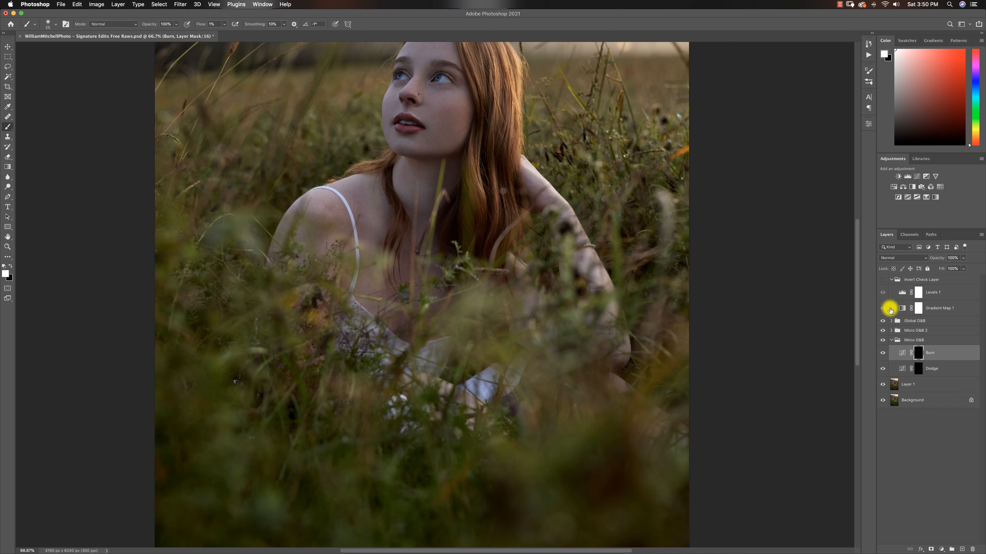
left_click(882, 343)
Compare the whole photo with and without the Mirco D&B group at 50% zoom, and show the Invert Check Layer group again.
key("z")
left_click(458, 299, "alt")
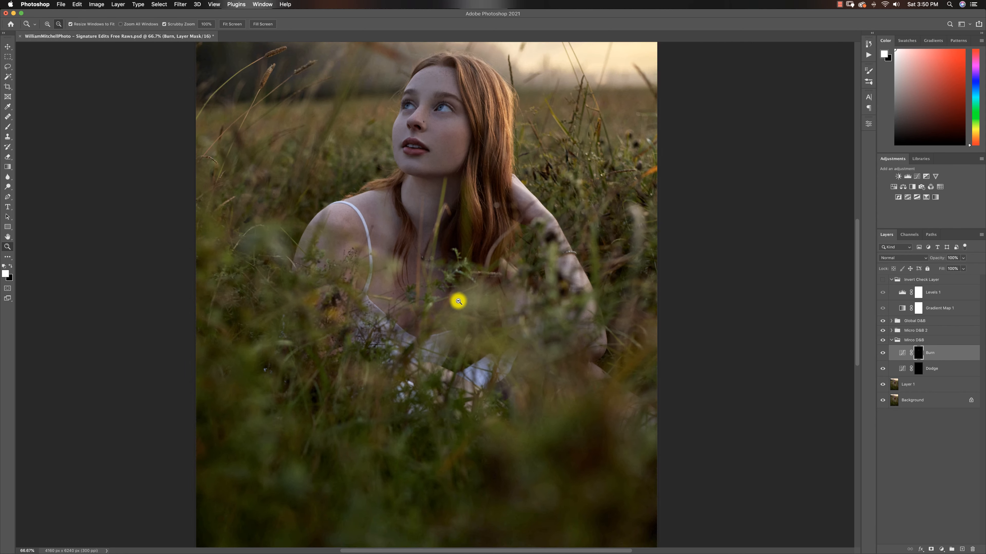
left_click(459, 301, "alt")
left_click(467, 299, "alt")
left_click(451, 253)
key("b")
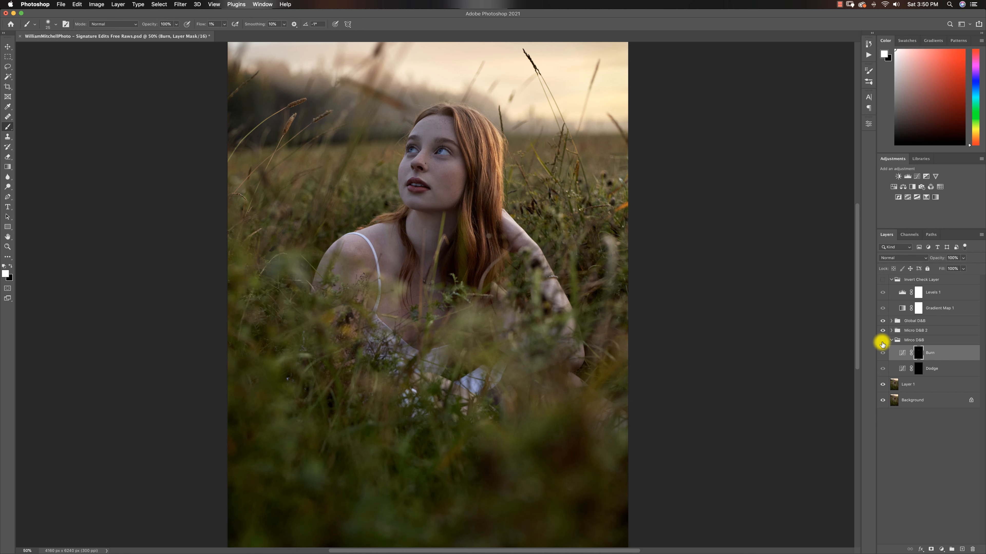
left_click(882, 280)
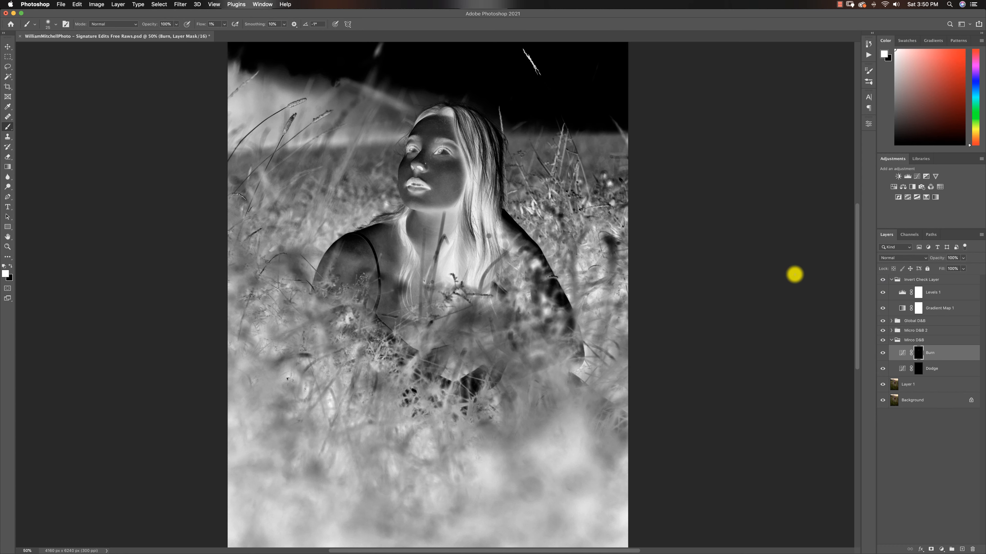
Dodge the broader uneven skin areas with a larger brush on the Dodge mask of the Mirco D&B group.
key("z")
left_click(449, 224)
key("b")
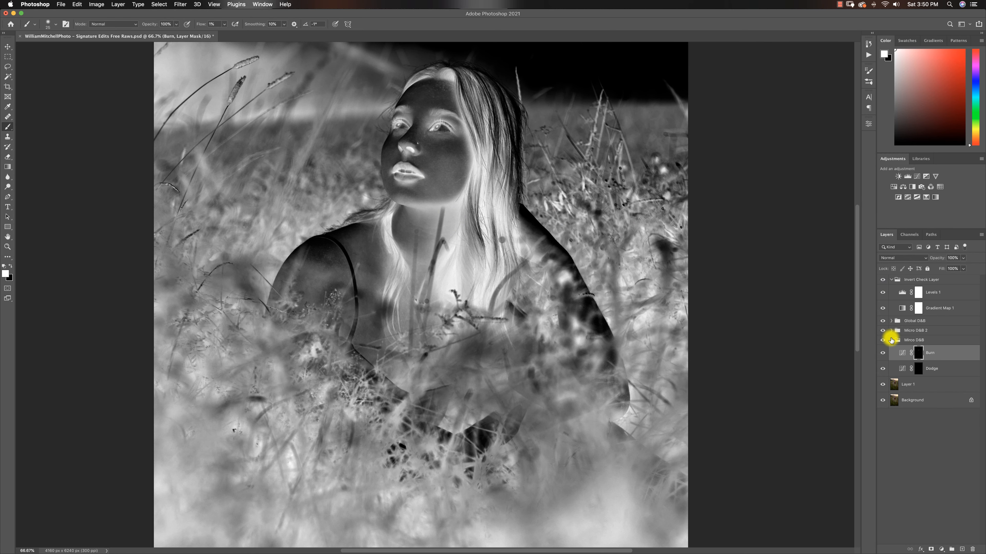
left_click(913, 369)
key("bracketright")
key("bracketright")
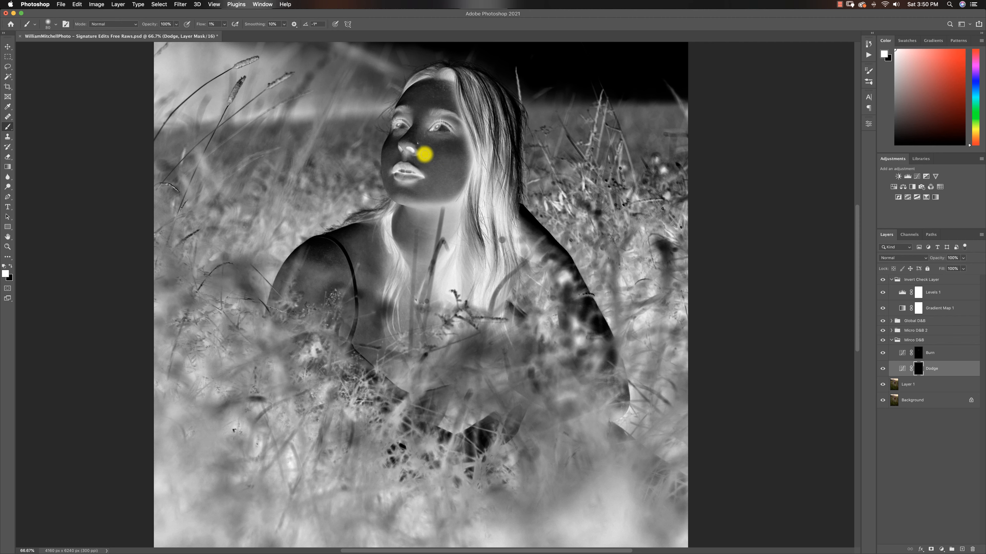
Hide the Invert Check Layer group to check the dodged skin in the full-colour photo, and show the group again.
left_click(882, 279)
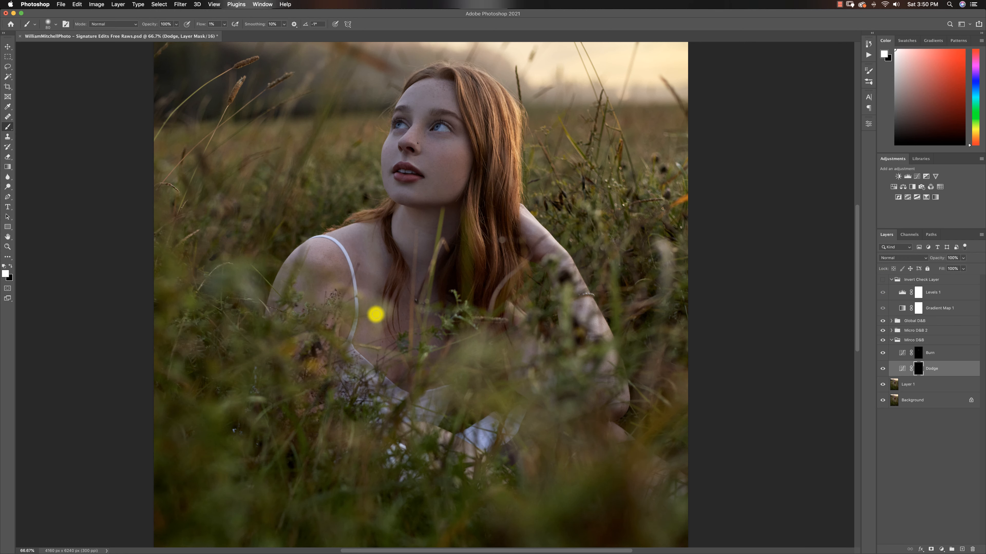
key("z")
left_click(410, 319, "alt")
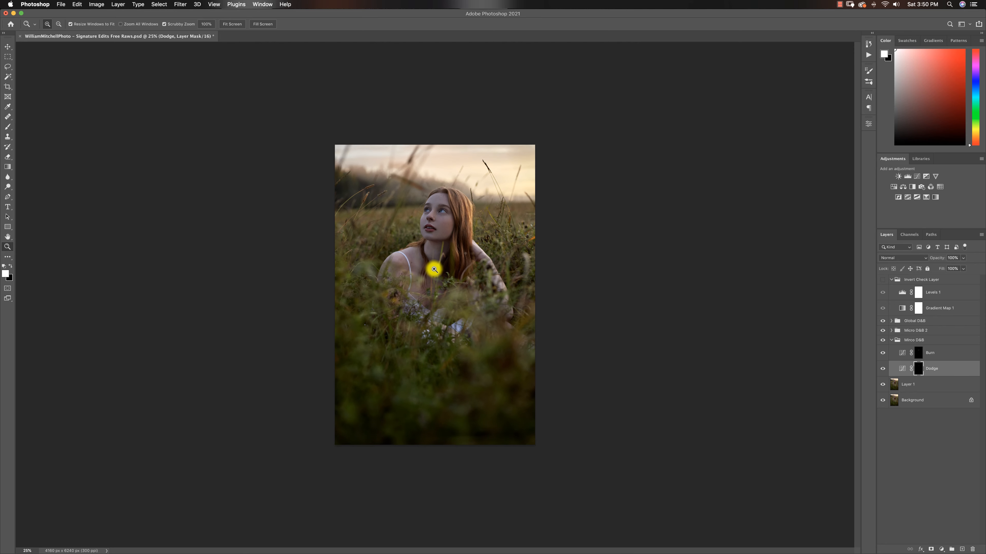
left_click(433, 266)
key("b")
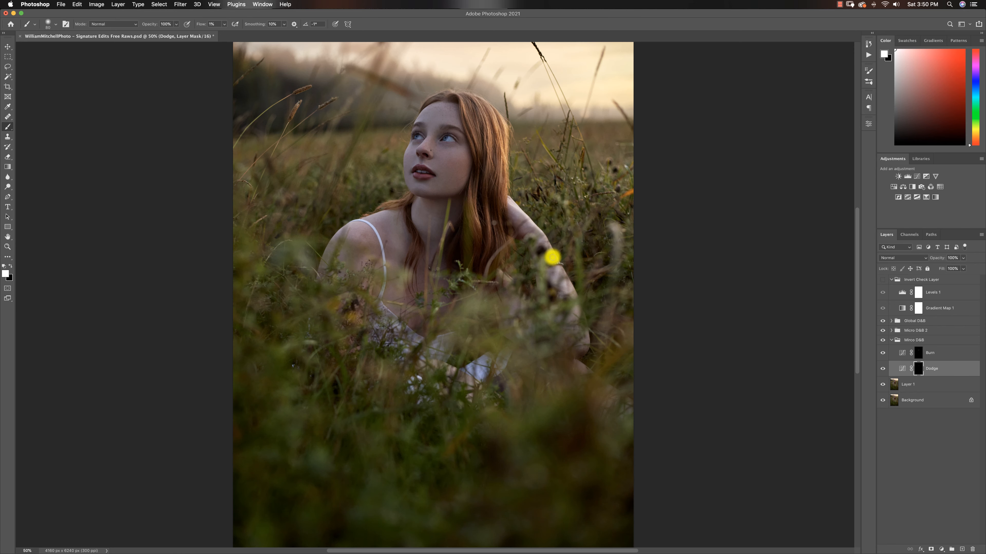
left_click(880, 281)
Burn the uneven patches on the neck on the Burn mask of the Mirco D&B group, varying the brush size.
key("z")
left_click(456, 249)
key("b")
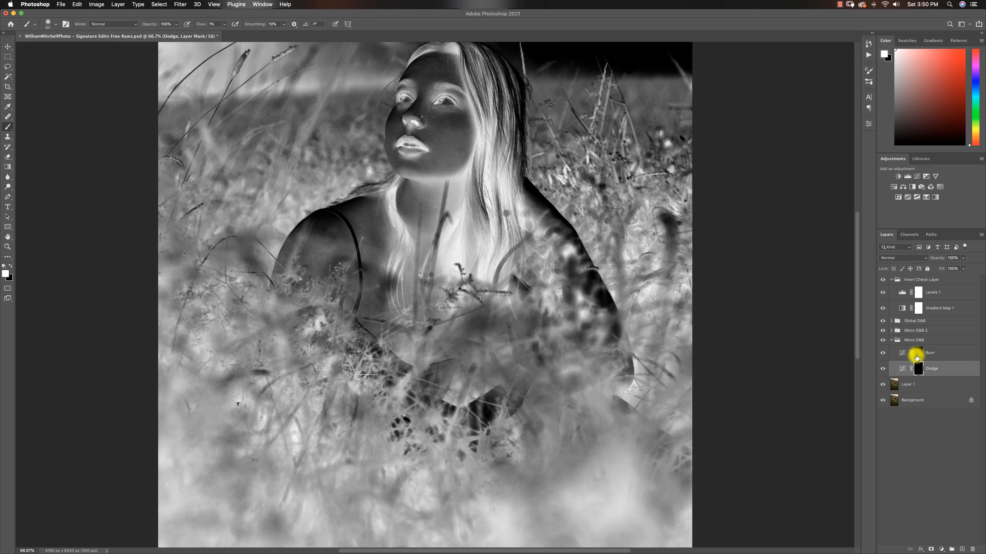
left_click(916, 357)
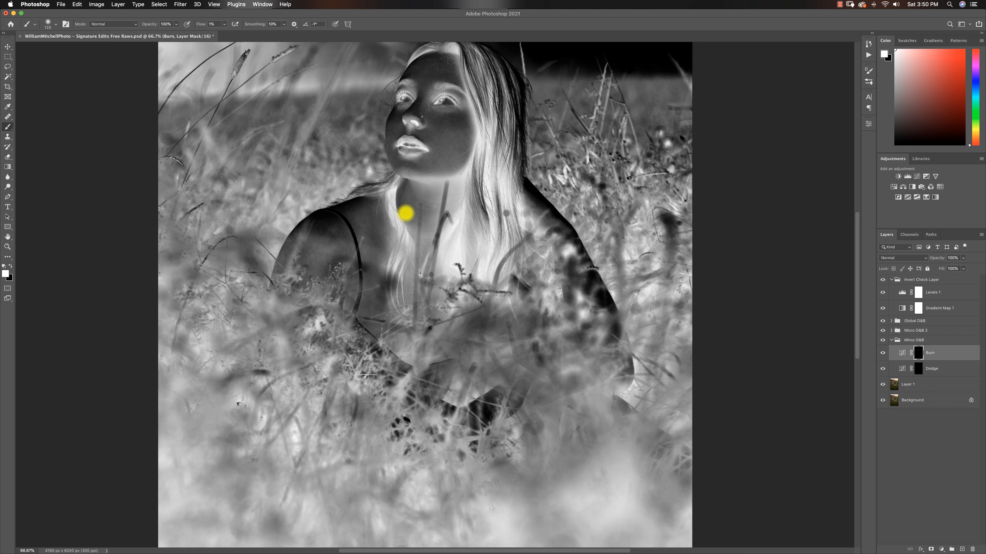
key("bracketleft")
key("bracketleft")
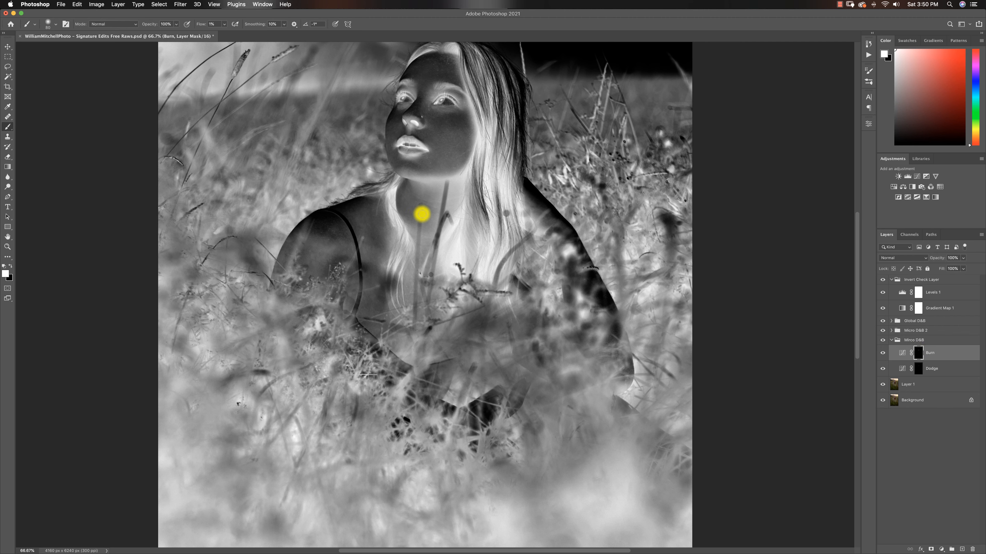
key("bracketright")
Hide the Invert Check Layer group and review the whole portrait in colour.
left_click(885, 280)
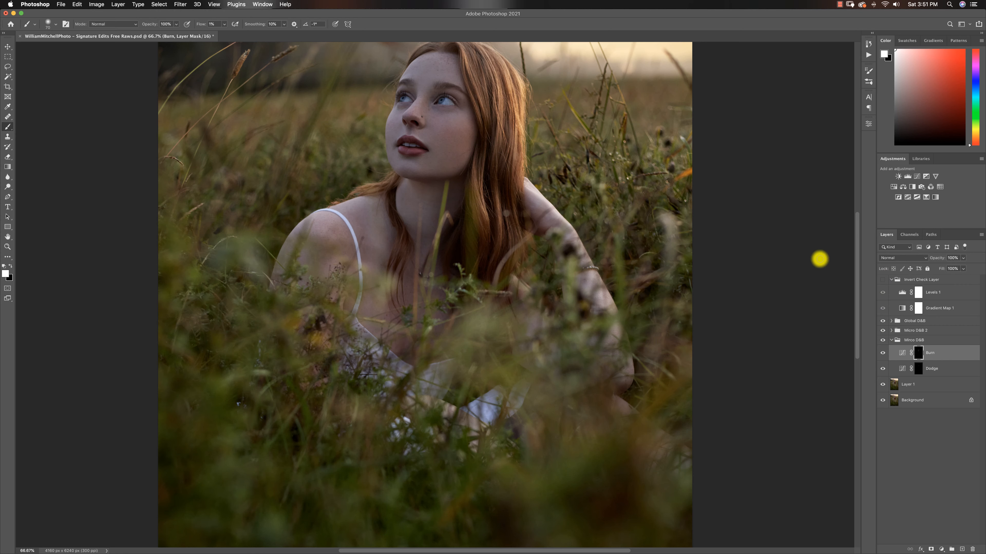
key("z")
left_click(392, 287, "alt")
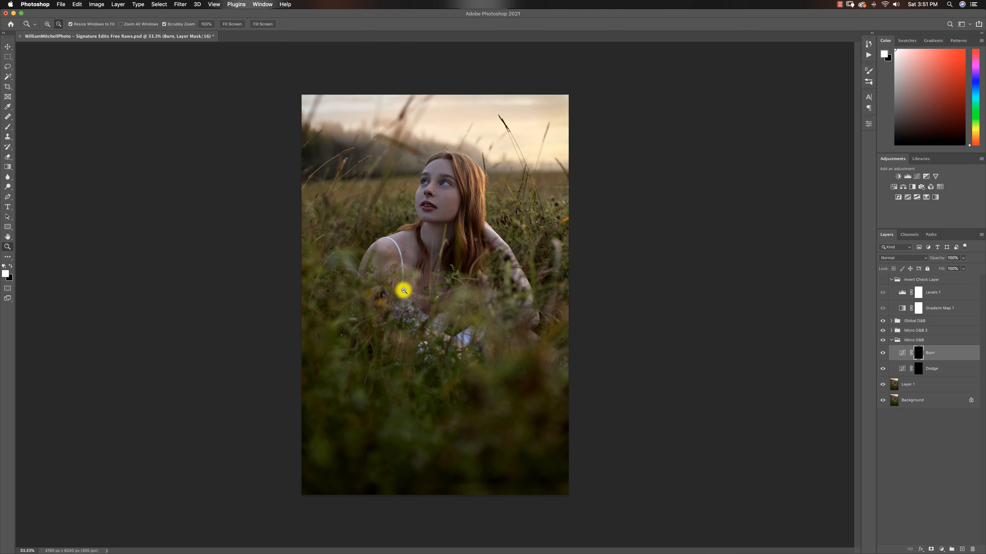
left_click(433, 265)
key("b")
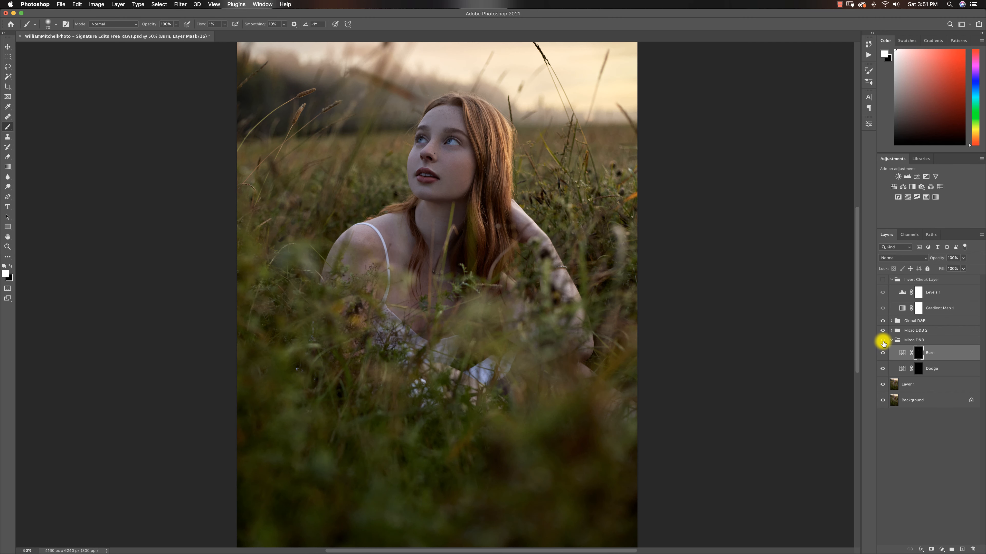
Collapse the Mirco D&B group and delete the unused Micro D&B 2 group.
left_click(891, 341)
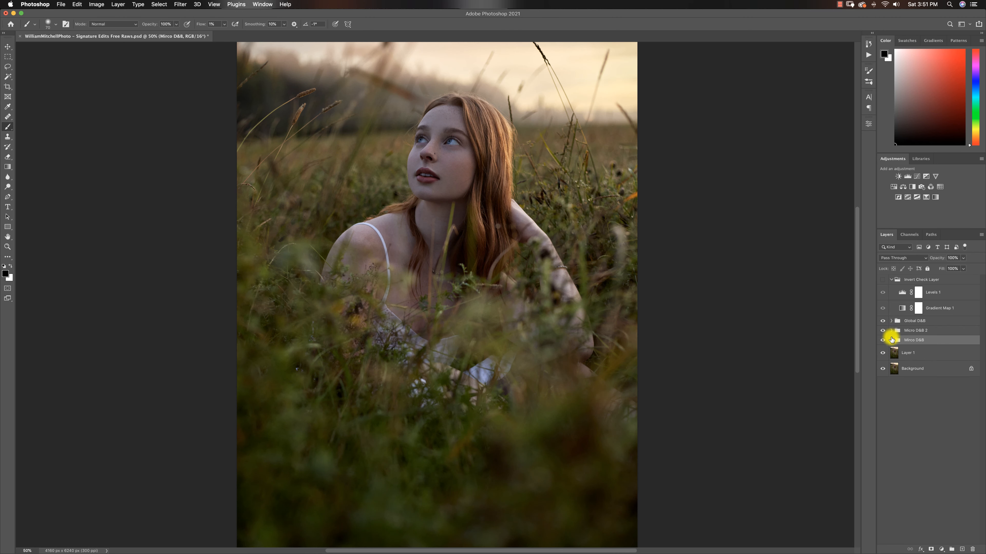
left_click(902, 330)
key("Delete")
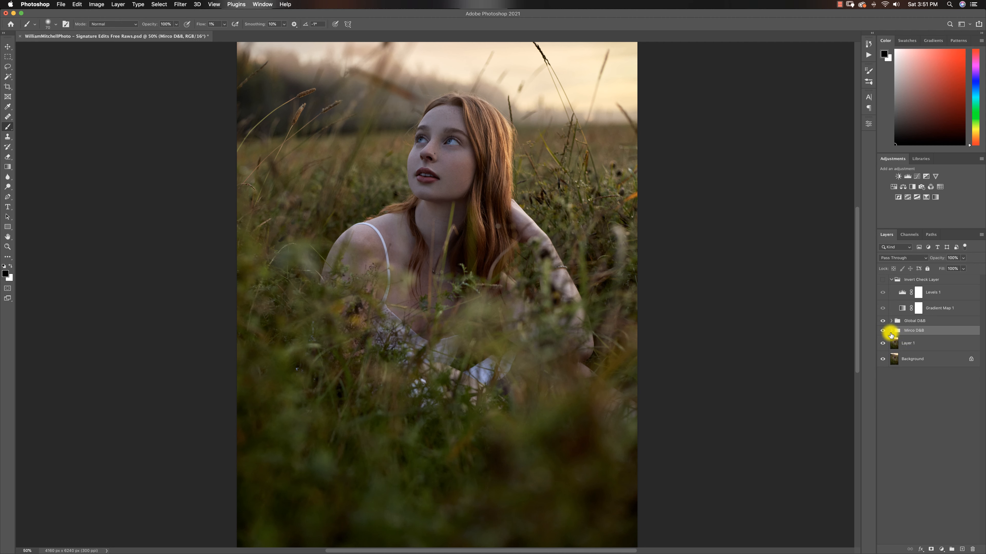
Expand the Global D&B group, select its Burn mask with white as the foreground colour, and set the brush flow to 3%.
left_click(892, 321)
left_click(918, 334)
key("x")
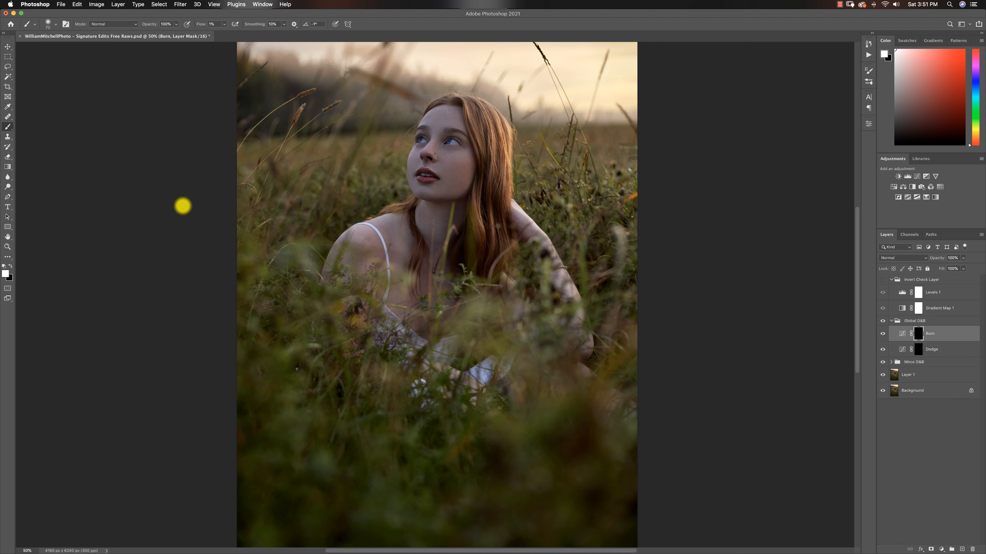
right_click(9, 126)
left_click(58, 126)
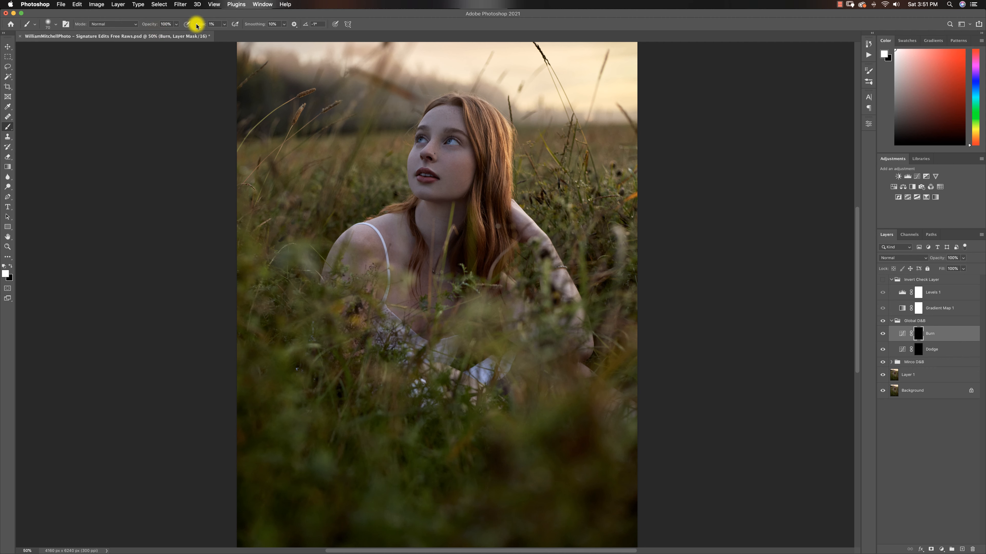
left_click_drag(214, 25, 194, 25)
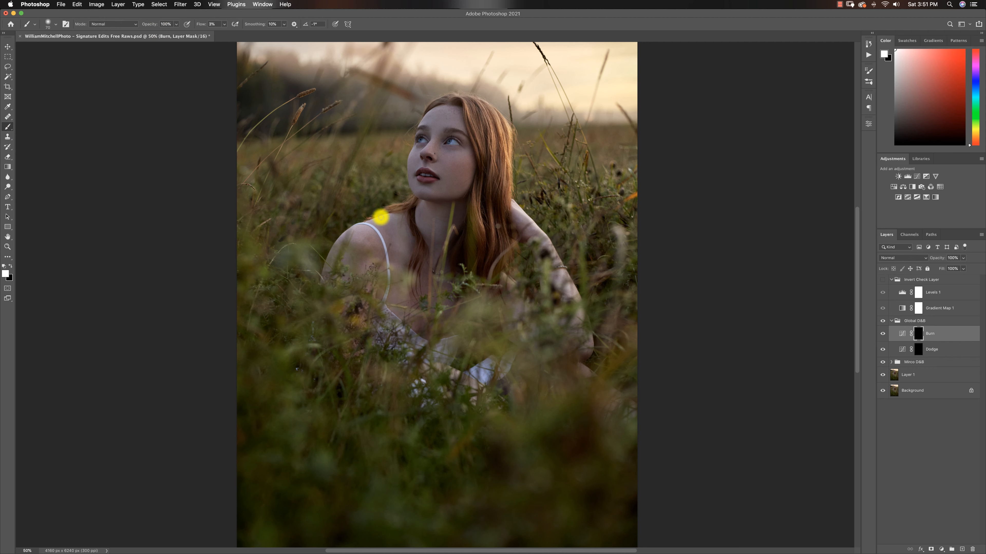
scroll(381, 222, "up", 1)
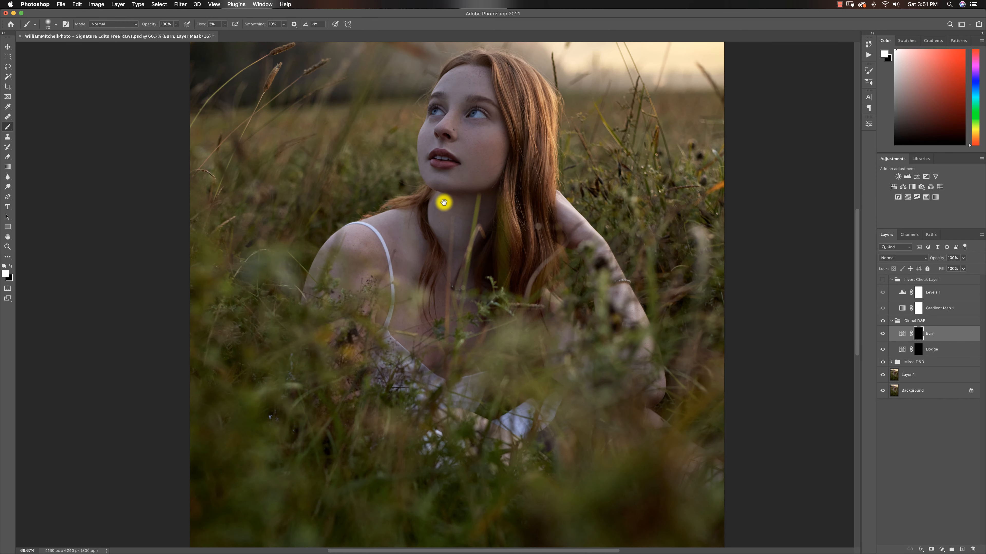
left_click_drag(444, 202, 435, 272)
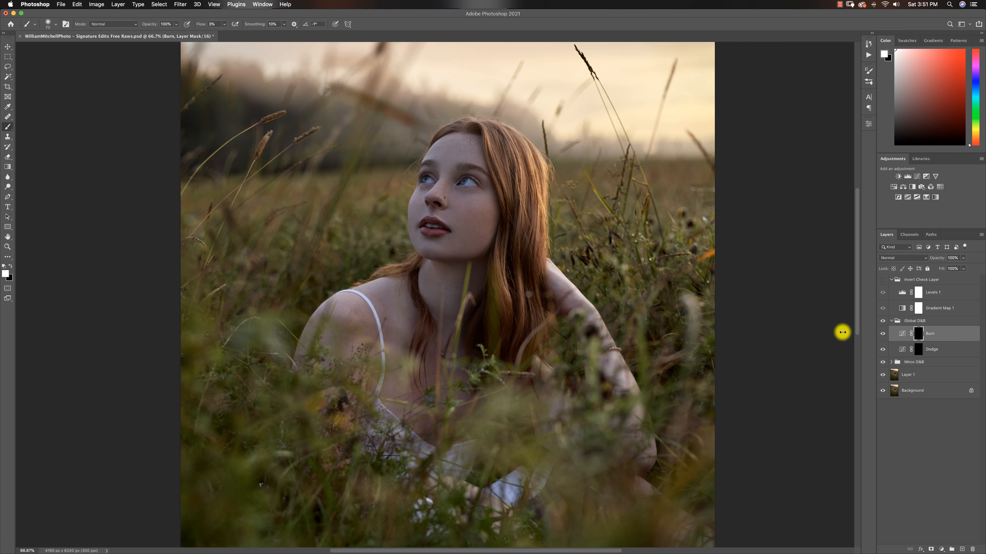
Dodge the forehead, cheeks and chin on the Dodge mask of the Global D&B group, varying the brush size.
left_click(916, 348)
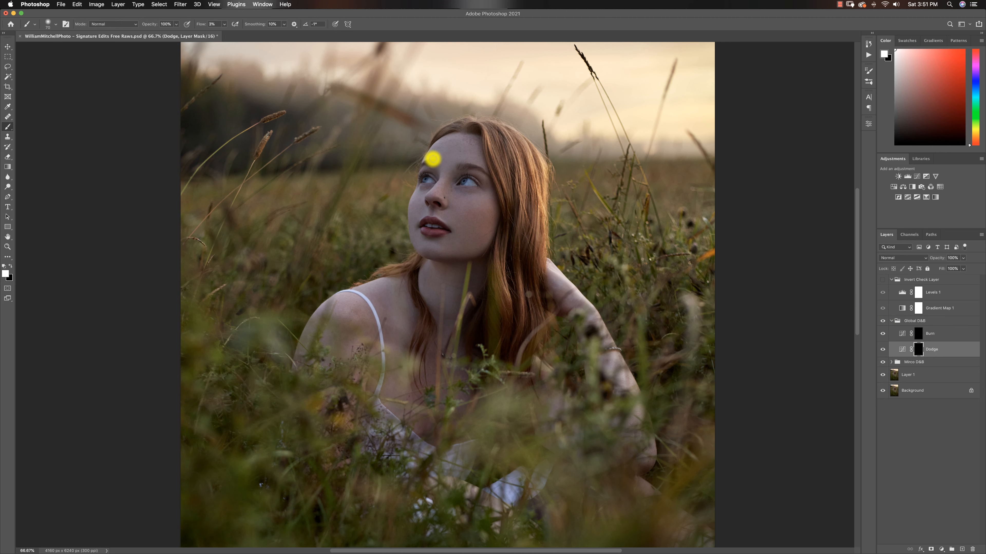
key("bracketright")
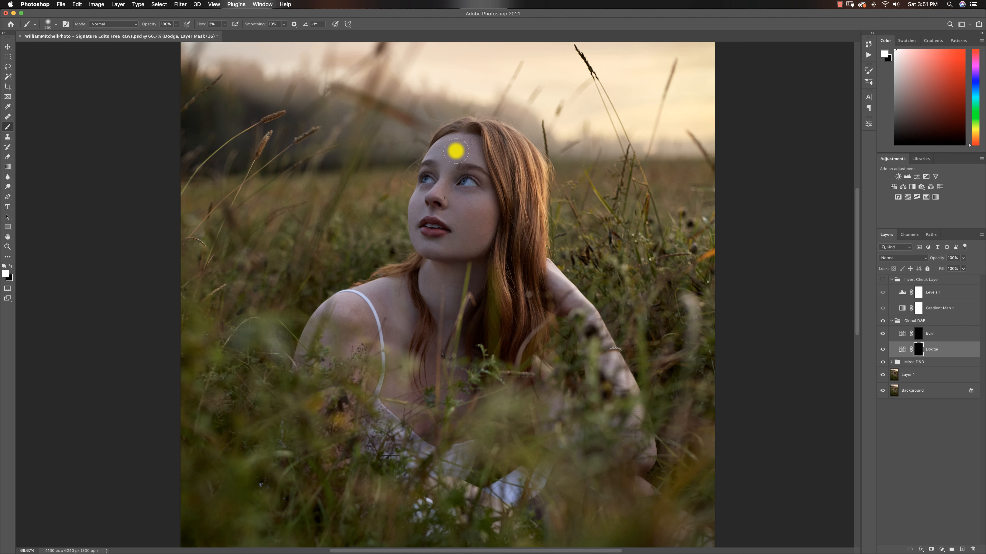
key("bracketleft")
key("bracketleft")
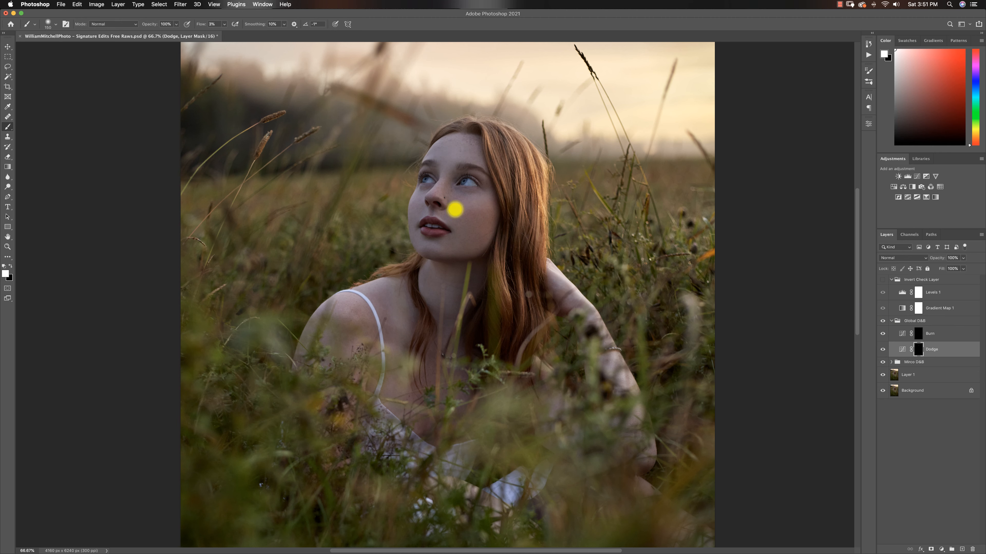
key("bracketright")
key("bracketleft")
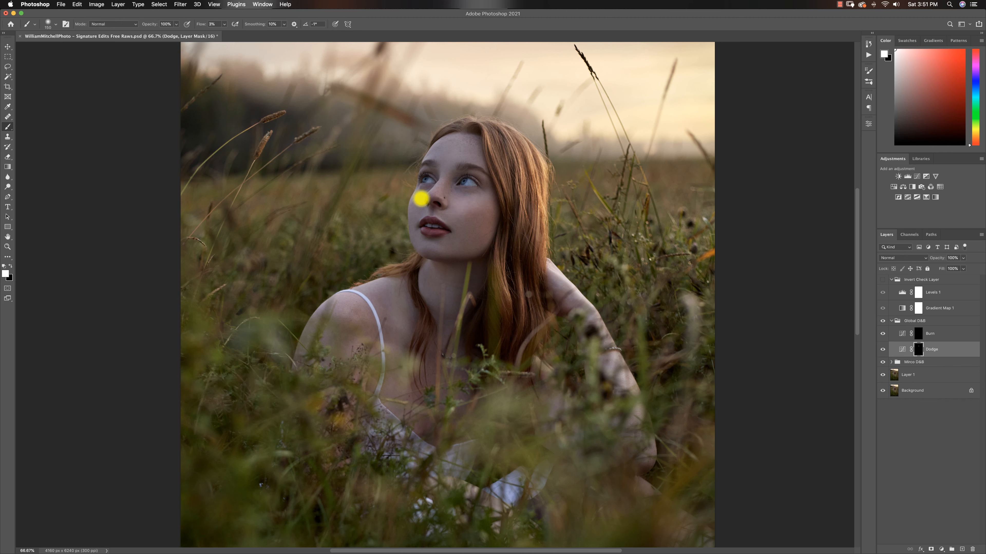
key("bracketleft")
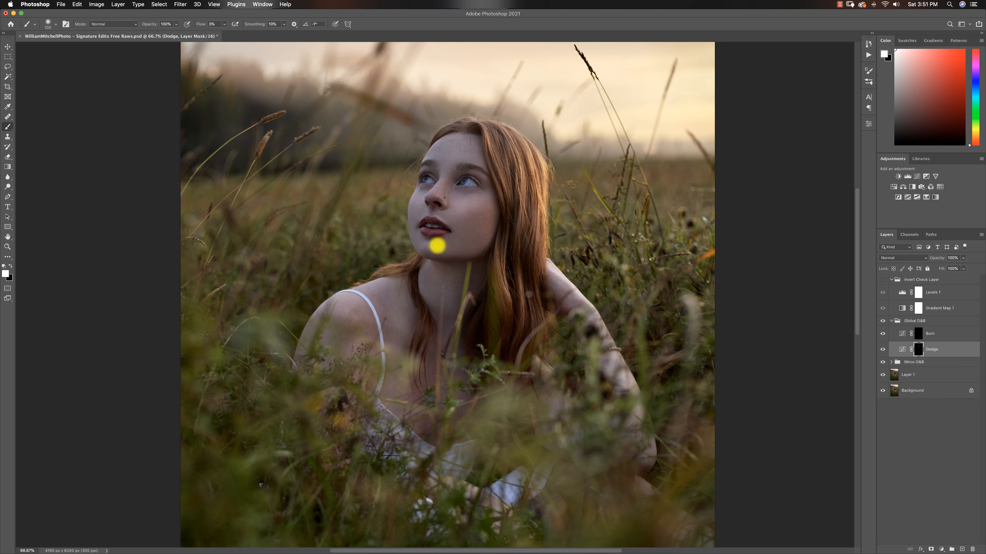
key("bracketright")
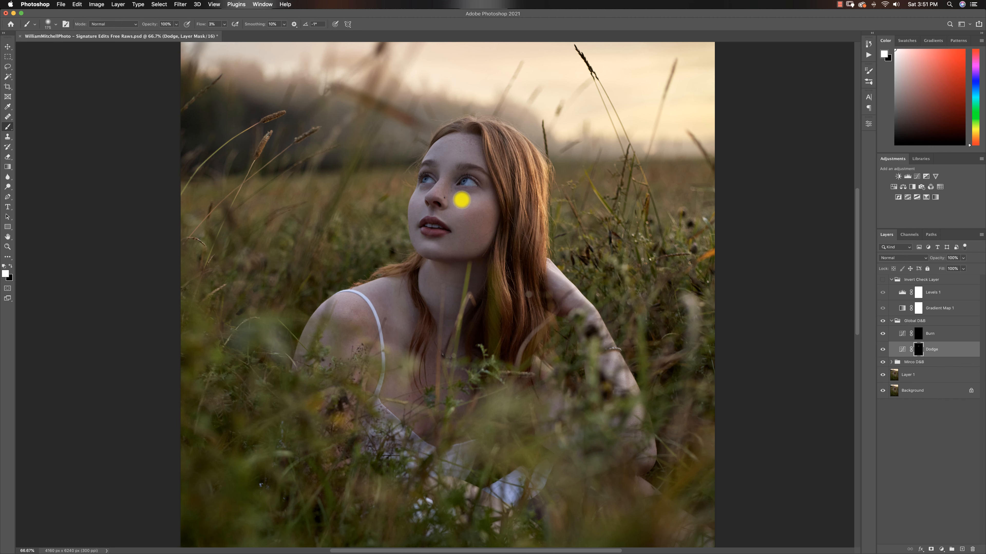
key("bracketleft")
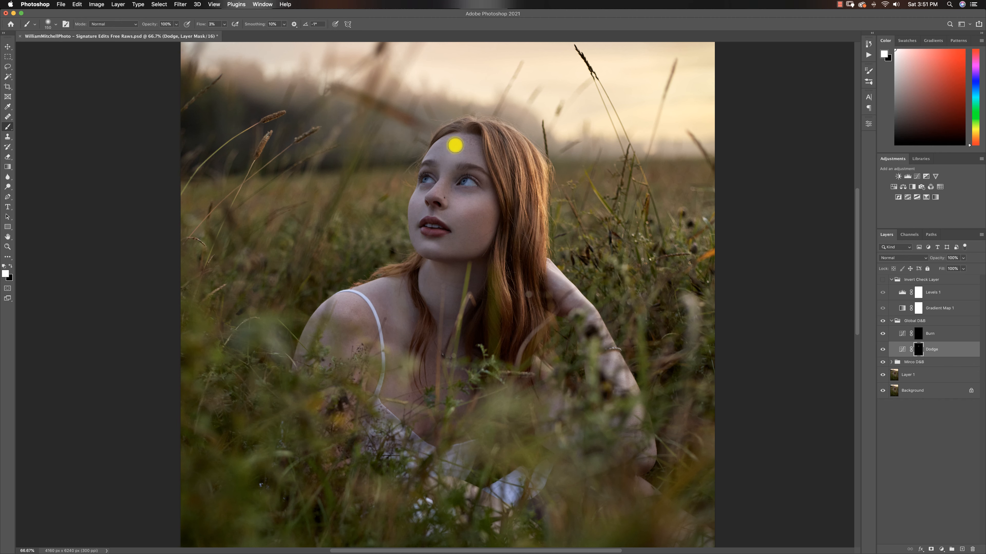
Dodge the bridge of the nose and the centre of the forehead with a smaller brush.
key("bracketleft")
key("bracketleft")
key("bracketleft")
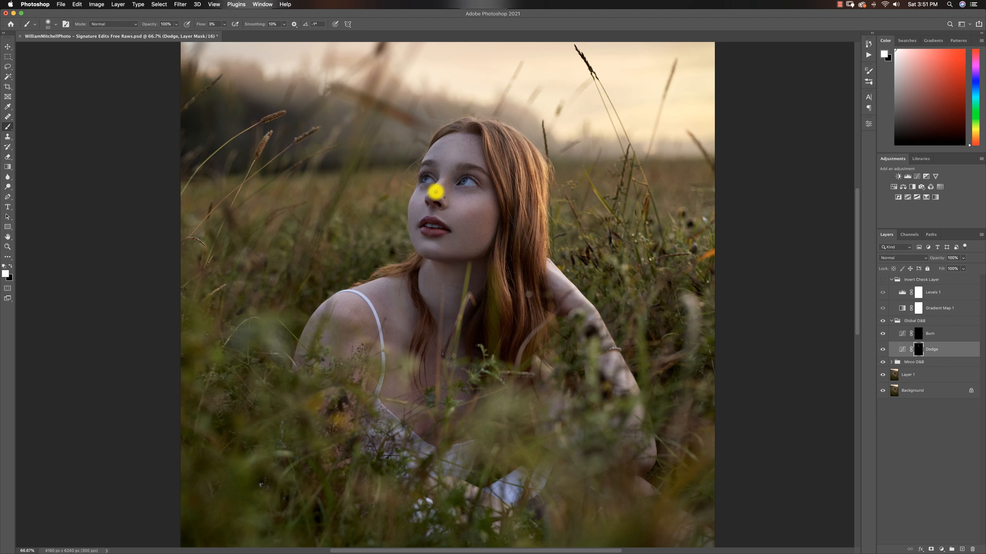
key("bracketright")
key("bracketright")
key("bracketright")
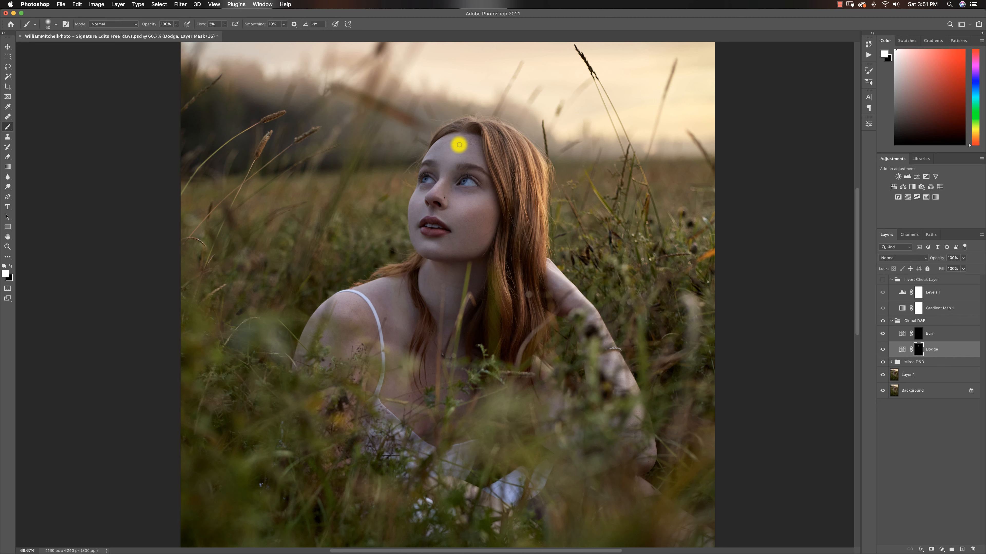
key("bracketright")
key("bracketright")
key("bracketleft")
key("bracketleft")
key("bracketleft")
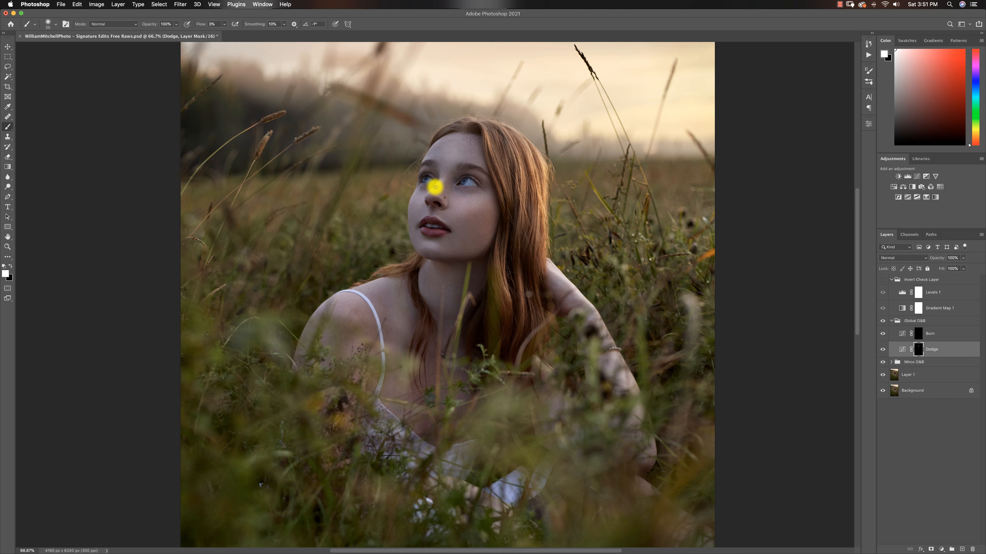
Dodge the cheek beside the mouth on the same mask, adjusting the brush size to the area.
key("bracketright")
key("bracketright")
key("bracketright")
key("bracketright")
key("bracketright")
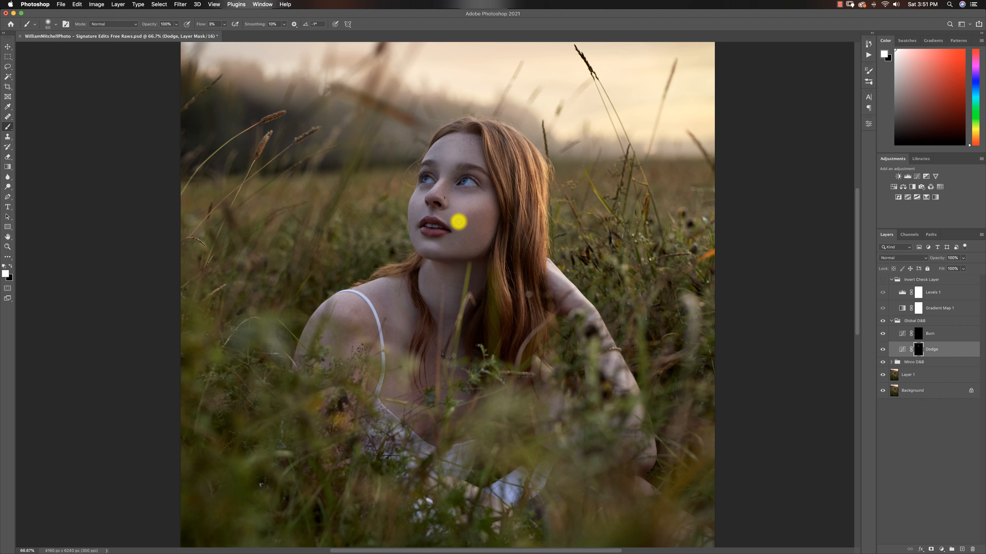
key("bracketright")
key("bracketright")
key("bracketright")
key("bracketright")
key("bracketleft")
key("bracketleft")
key("bracketleft")
key("bracketleft")
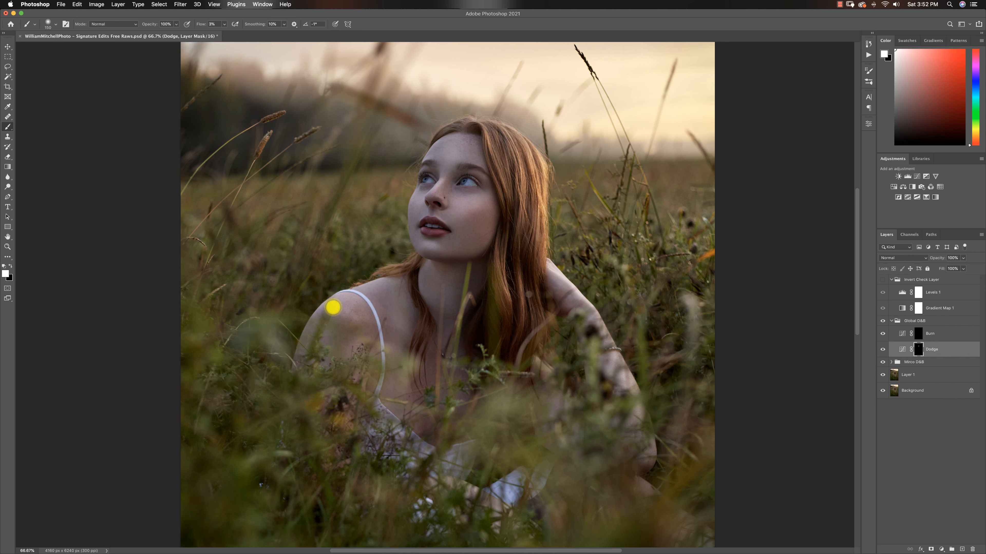
Dodge the bare shoulder with a larger brush and compare the image with and without the Global D&B group.
key("bracketright")
key("bracketright")
key("bracketright")
key("bracketright")
key("bracketright")
key("bracketleft")
key("bracketleft")
left_click(883, 321)
left_click(883, 322)
Burn the forehead edge by the hairline and the area around the hair and arm on the Global D&B Burn mask.
left_click(918, 333)
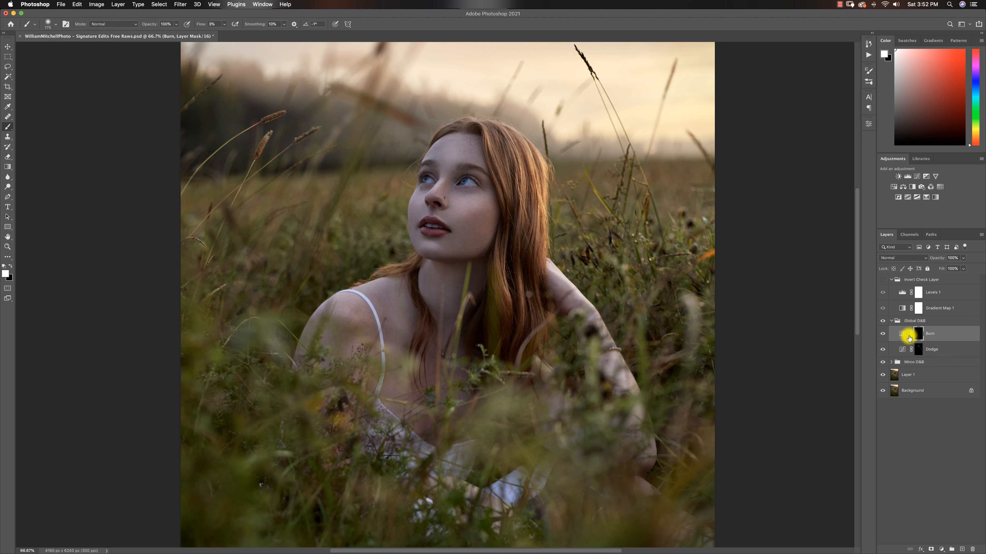
key("bracketright")
key("bracketright")
key("bracketright")
key("bracketleft")
key("bracketleft")
key("bracketleft")
key("bracketleft")
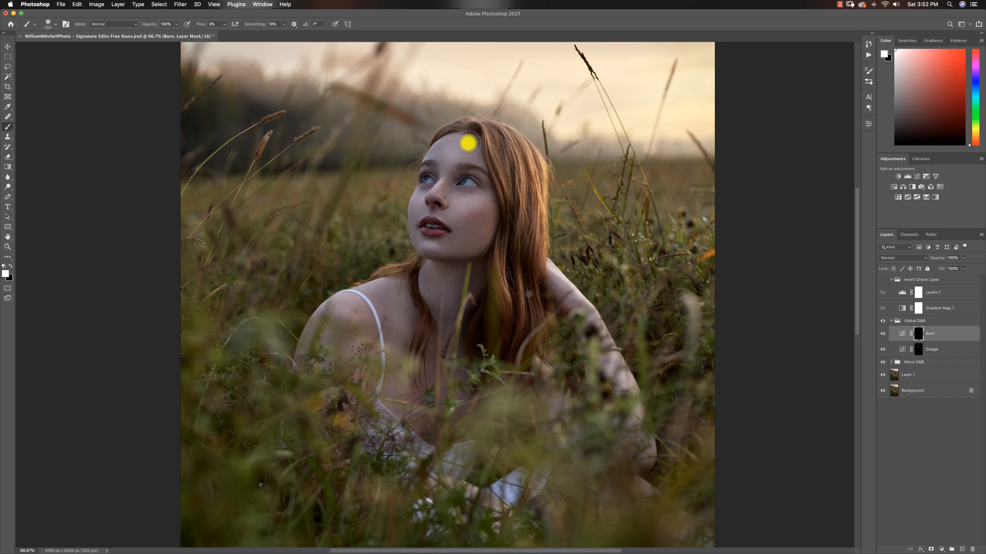
key("bracketright")
key("bracketright")
key("bracketright")
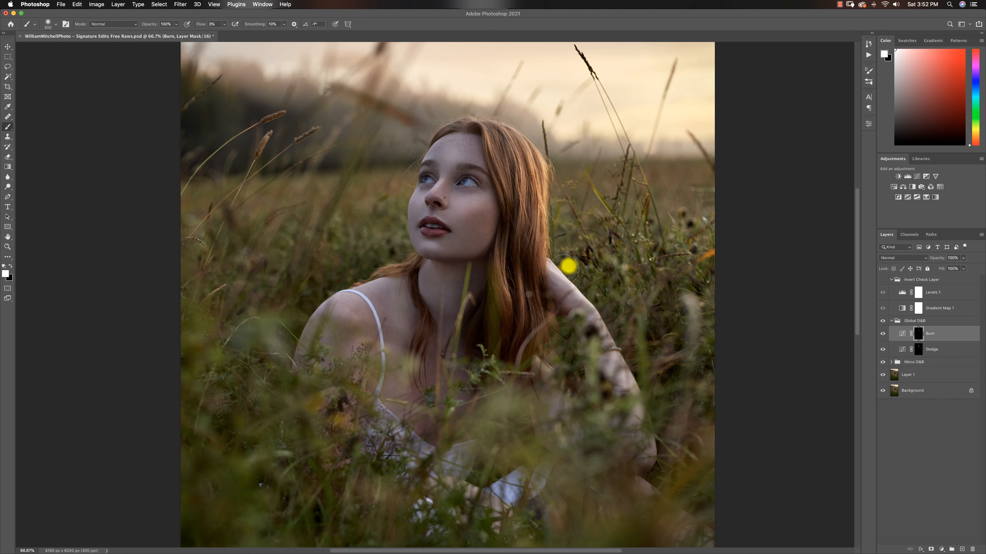
Review the whole portrait and lower the opacity of the Global D&B Dodge layer to 72%.
key("z")
left_click(527, 295, "alt")
left_click(528, 298, "alt")
left_click(478, 311, "alt")
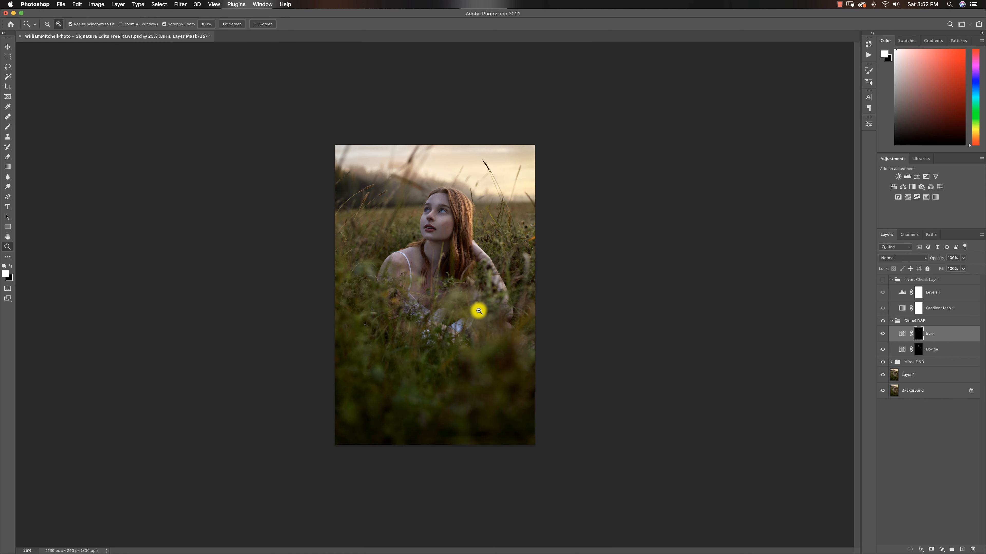
left_click(480, 286)
key("b")
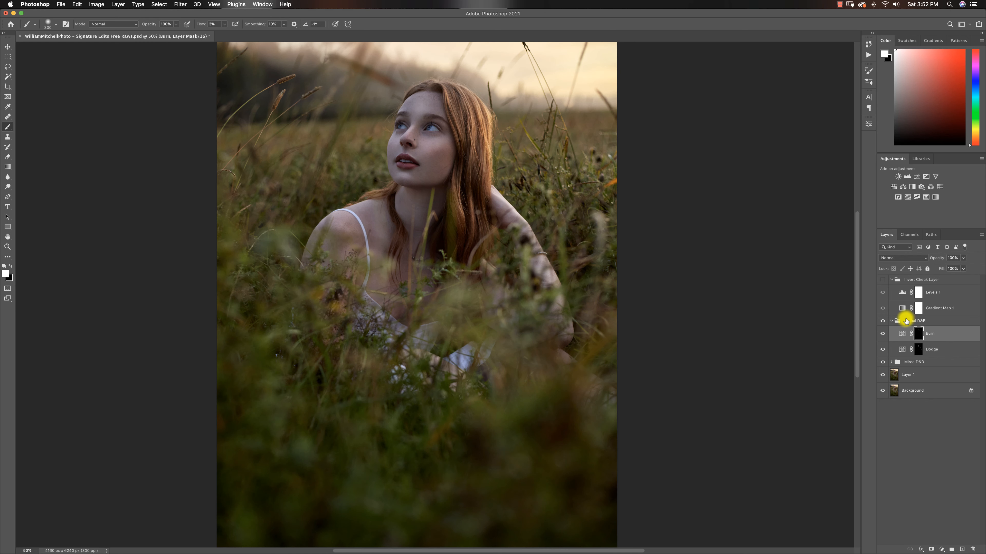
left_click(925, 349)
left_click_drag(962, 258, 949, 269)
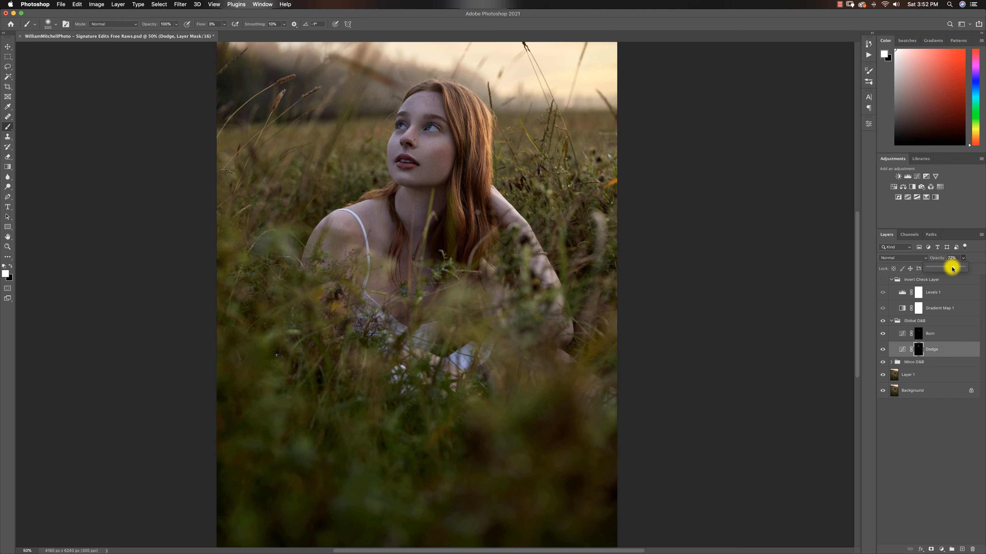
Compare the portrait with and without the Global D&B group and against the original Background layer, including at full view.
left_click(882, 321)
left_click(882, 322)
left_click(882, 321)
left_click(883, 321)
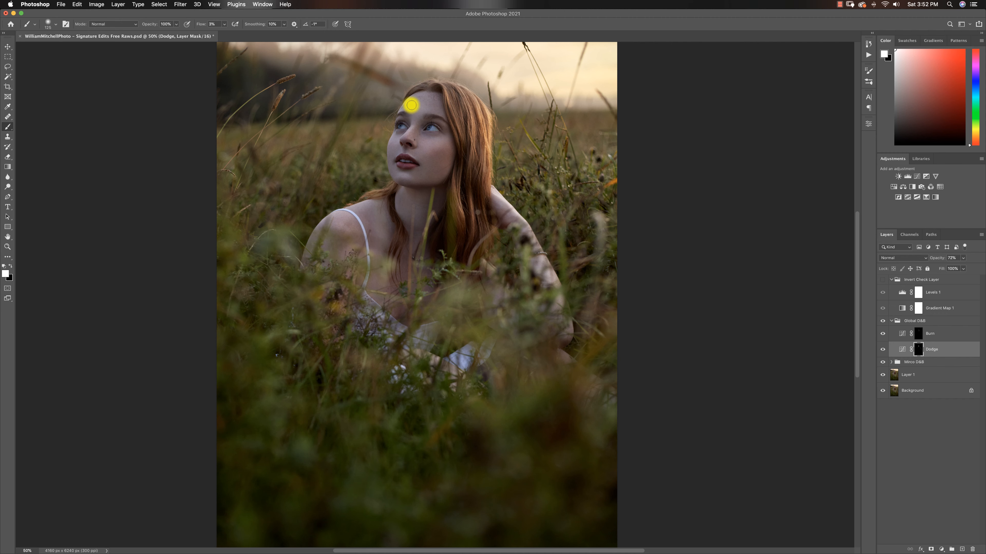
key("bracketright")
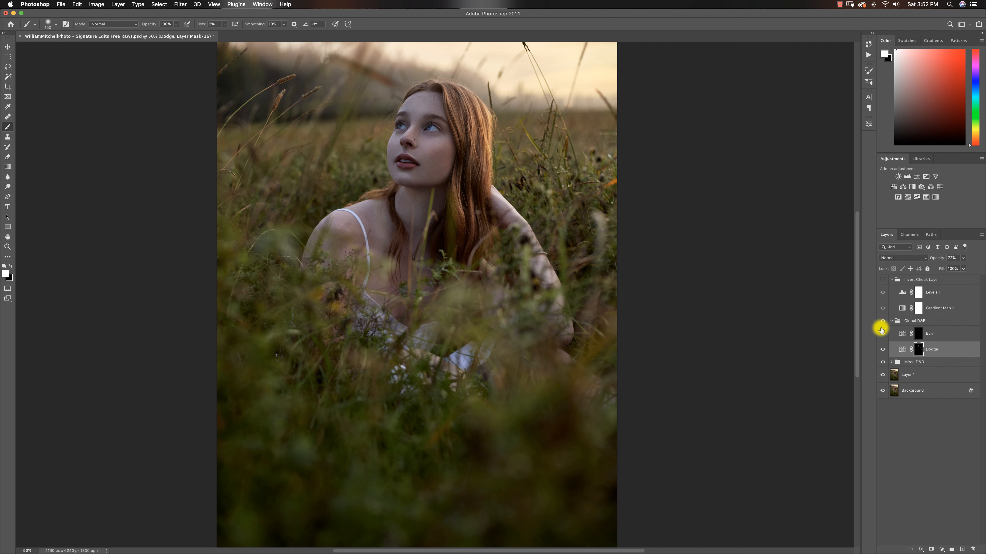
left_click(883, 322)
left_click(883, 323)
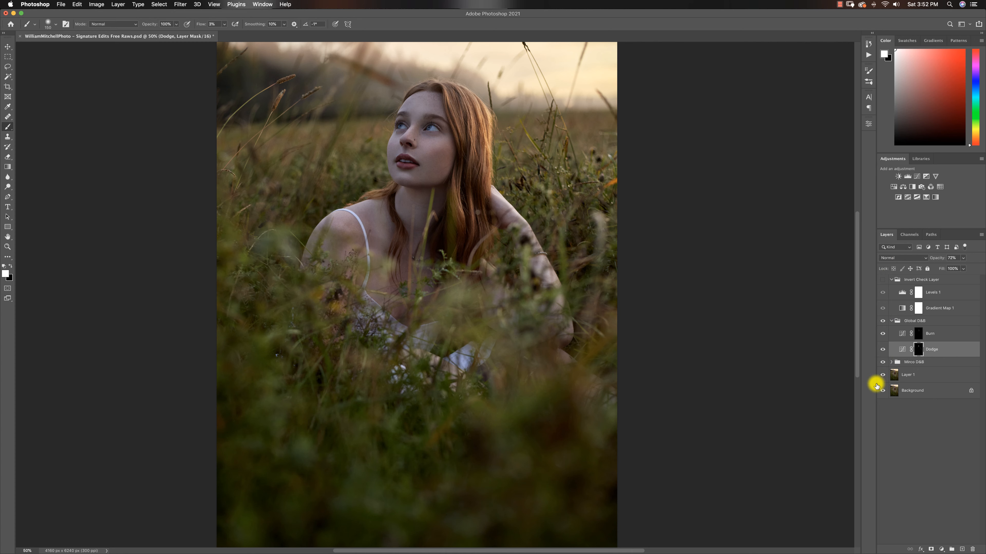
left_click(882, 391, "alt")
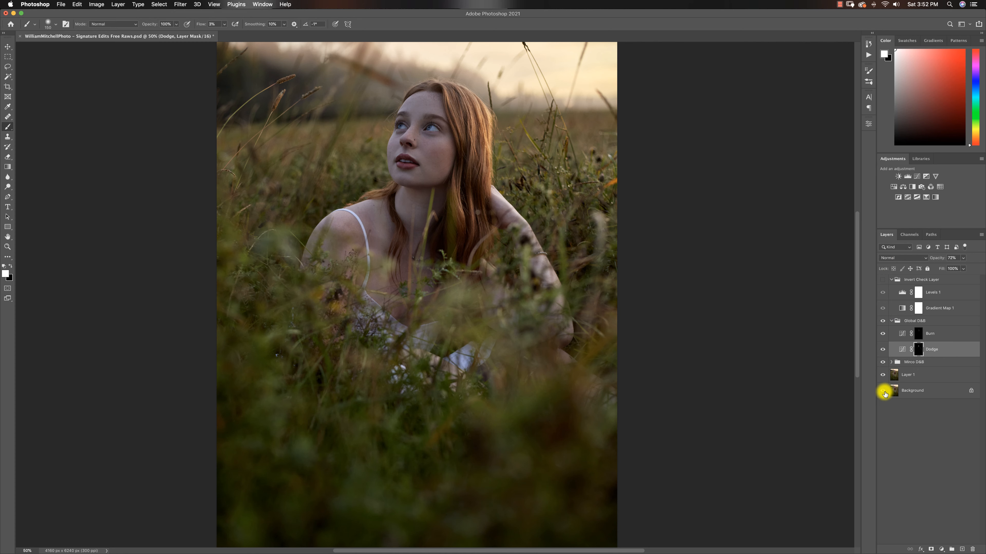
key("z")
left_click(418, 286, "alt")
left_click(424, 286, "alt")
left_click(449, 279)
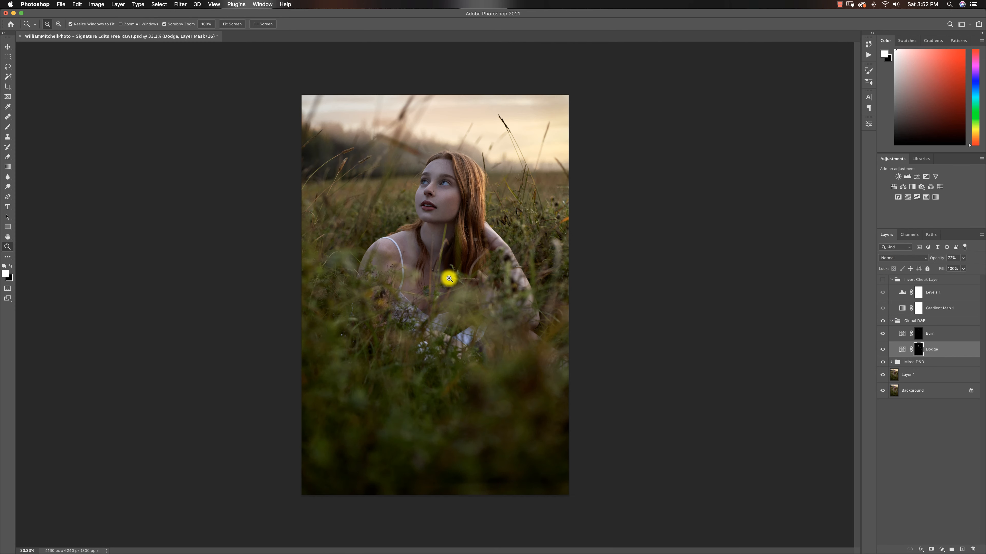
Erase the excess dodging on the forehead from the Dodge mask with a large black brush at 100% flow.
key("b")
key("z")
left_click(455, 171)
left_click(456, 171)
key("b")
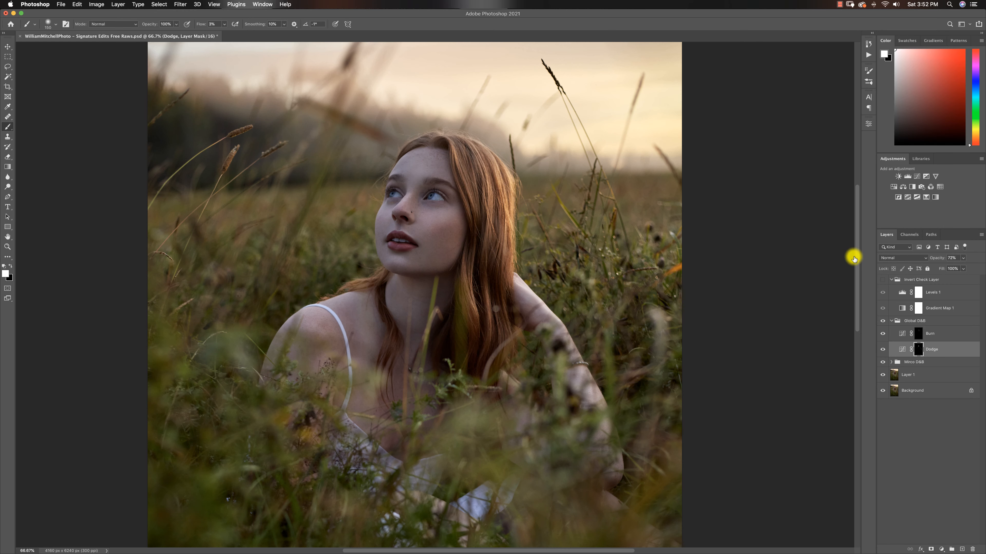
key("super+i")
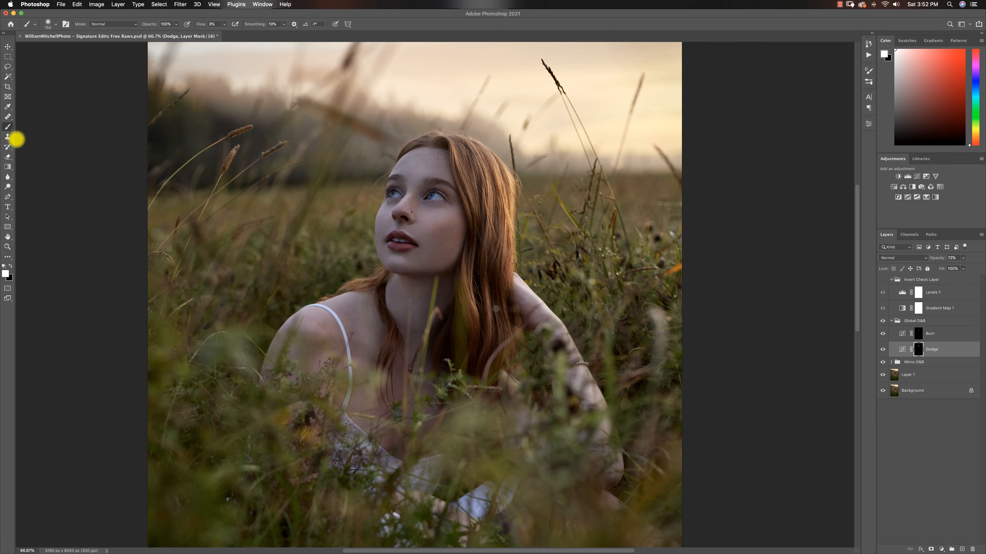
key("x")
left_click(225, 24)
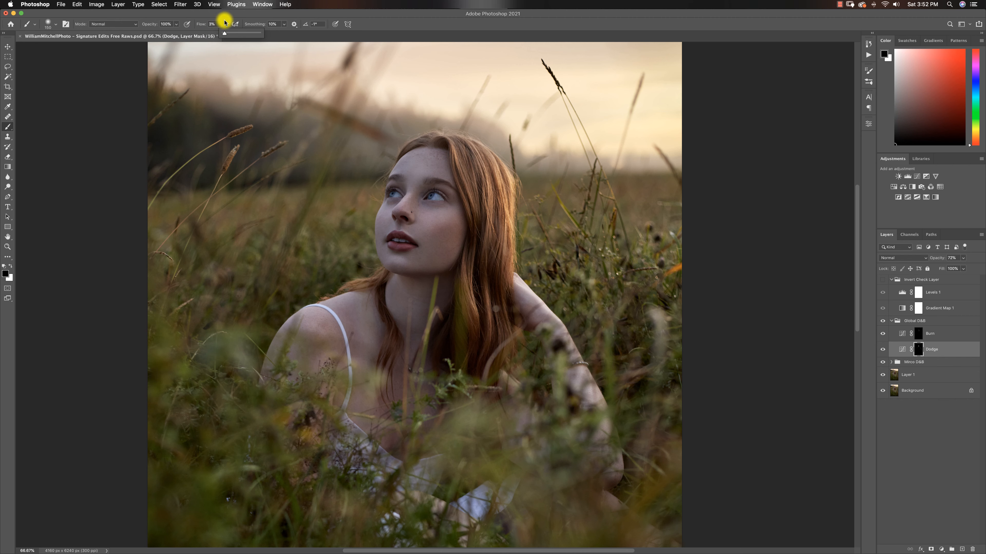
left_click_drag(224, 36, 363, 40)
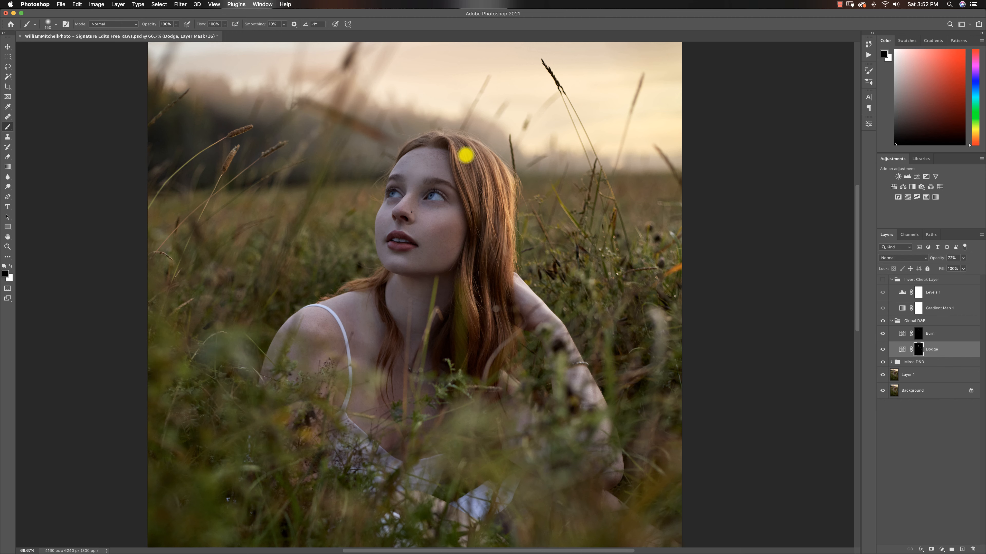
key("bracketright")
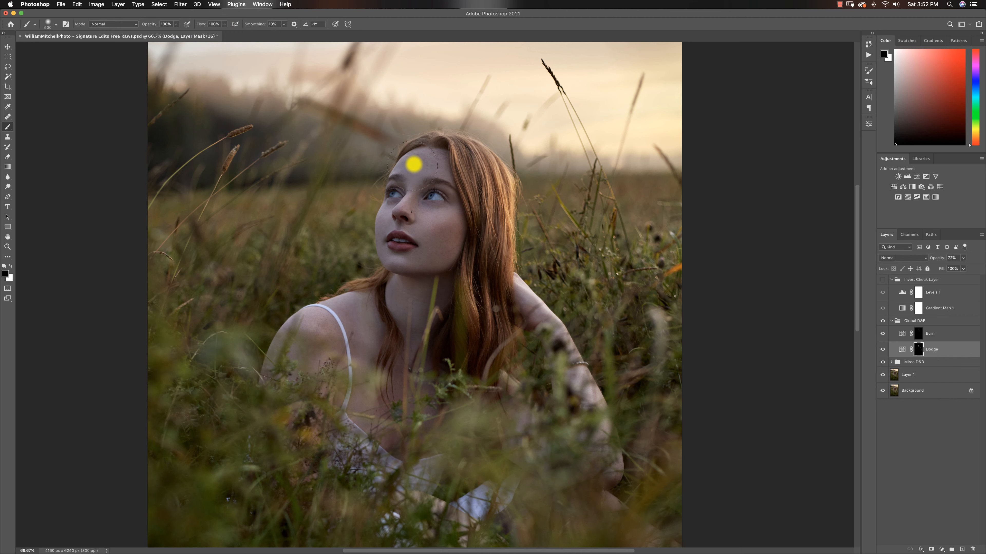
key("bracketright")
Repaint the dodge on the forehead and face softly with a large white brush at 1% flow.
left_click(10, 266)
left_click(224, 24)
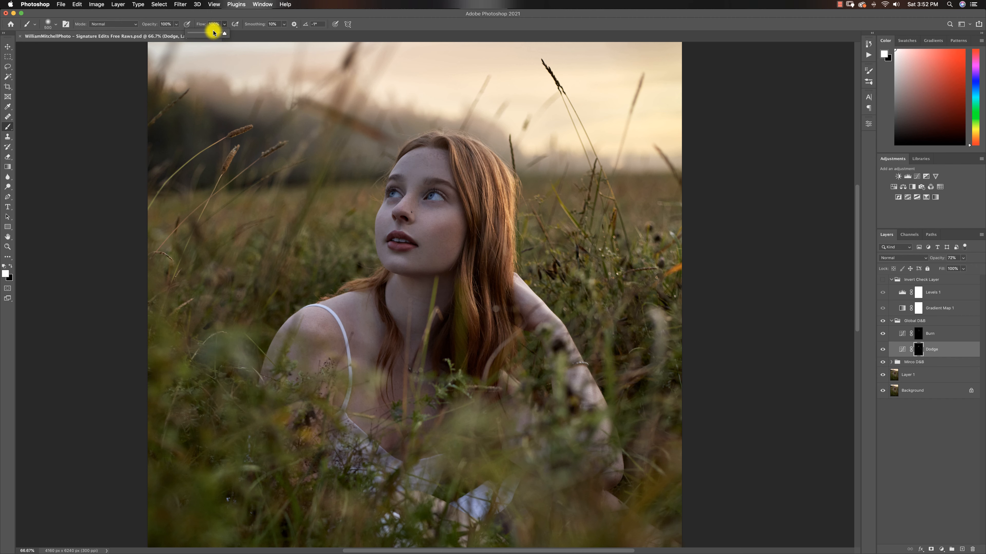
left_click_drag(214, 31, 187, 35)
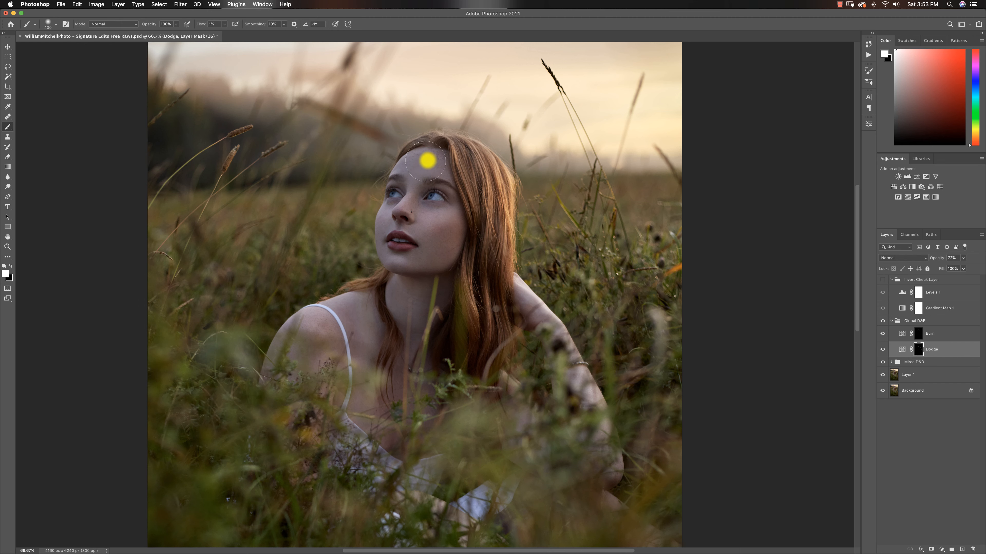
mouse_move(426, 161)
left_mouse_down()
mouse_move(418, 161)
mouse_move(422, 188)
left_mouse_up()
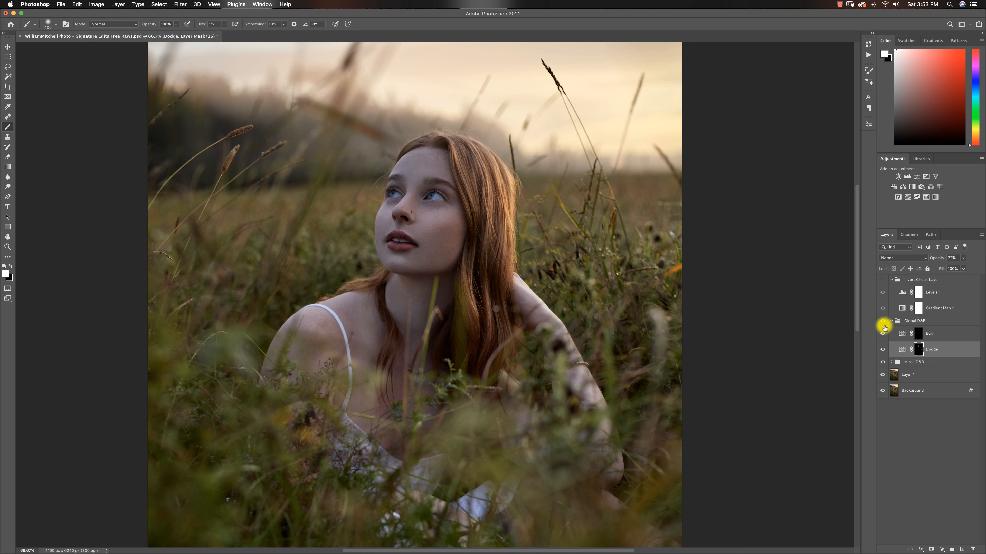
Compare the portrait with and without the Dodge layer and the Global D&B group, and check the whole image.
left_click(883, 349)
left_click(882, 349)
left_click(883, 334)
left_click(883, 320)
left_click(882, 321)
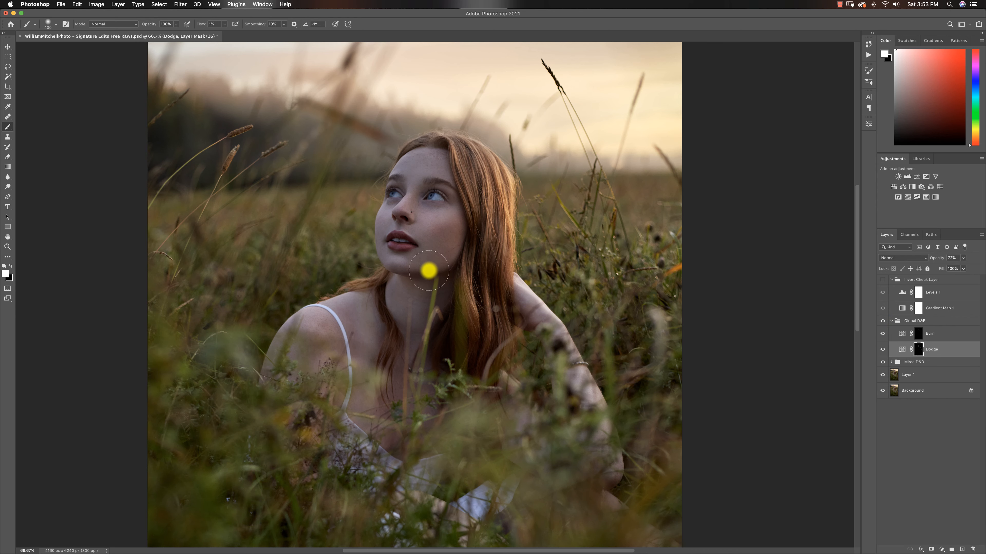
key("z")
left_click(436, 288, "alt")
left_click(437, 288, "alt")
left_click(438, 288, "alt")
left_click(443, 277)
key("b")
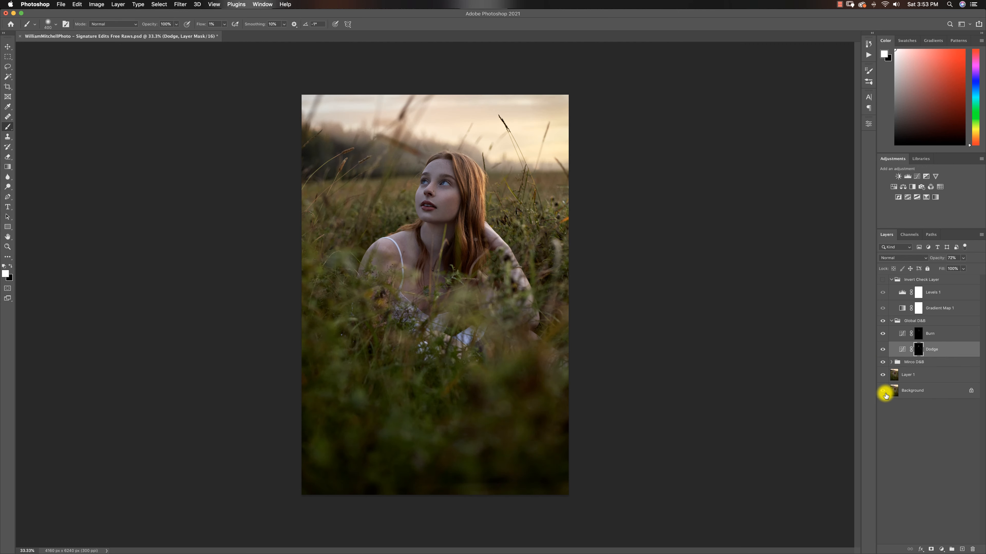
Lower the Burn layer's opacity to 83%, then compare the result with and without the global dodge and burn and check the whole portrait.
left_click(917, 334)
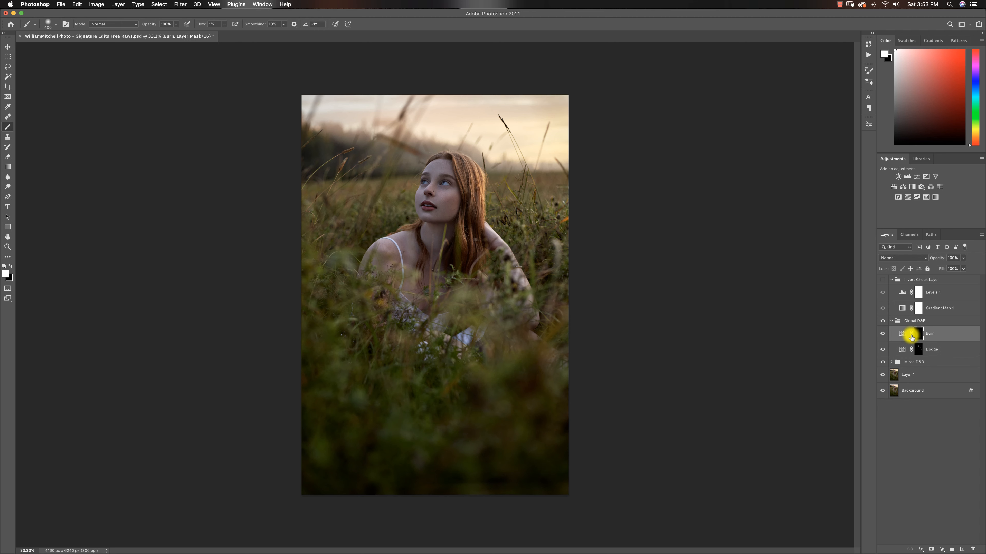
left_click(963, 259)
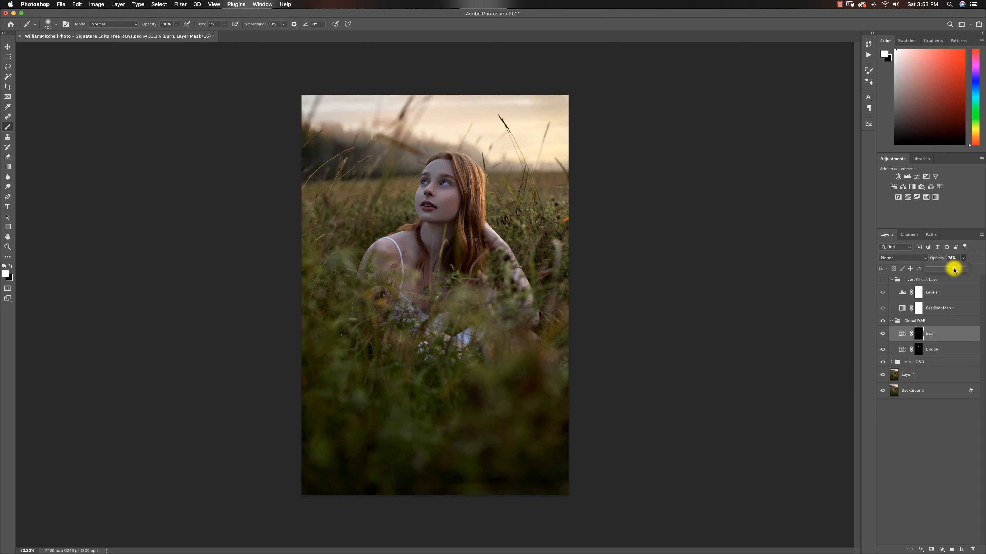
left_click(883, 335)
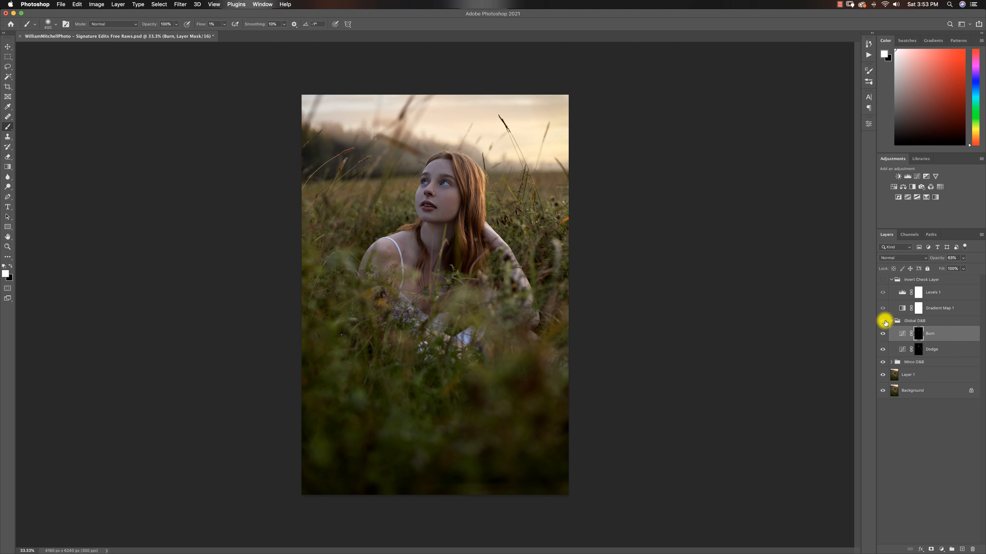
key("z")
left_click(452, 197, "alt")
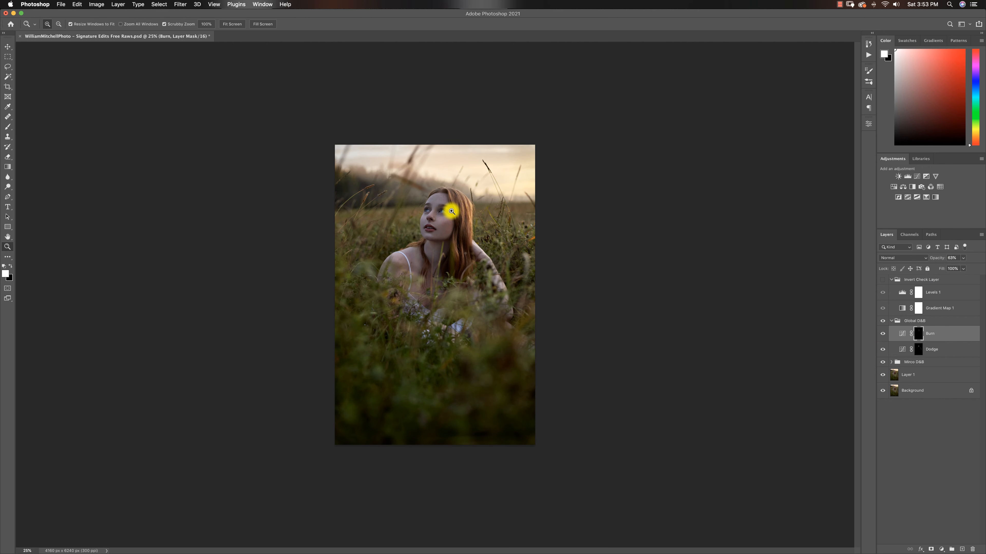
left_click(447, 209)
left_click(449, 216, "alt")
key("b")
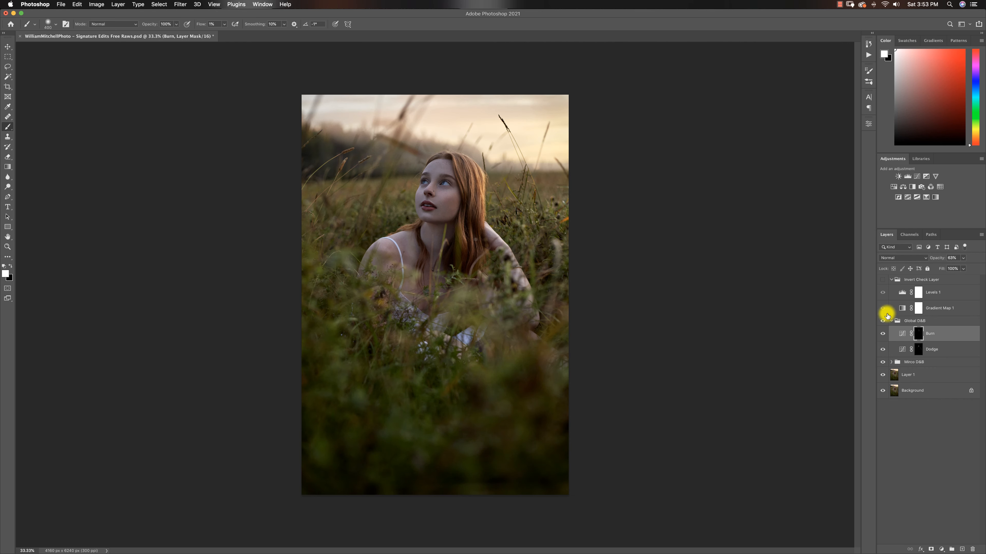
Add a Levels adjustment layer above the Global D&B group, setting the white input to 244 and raising the black input slightly.
left_click(890, 327)
left_click(891, 322)
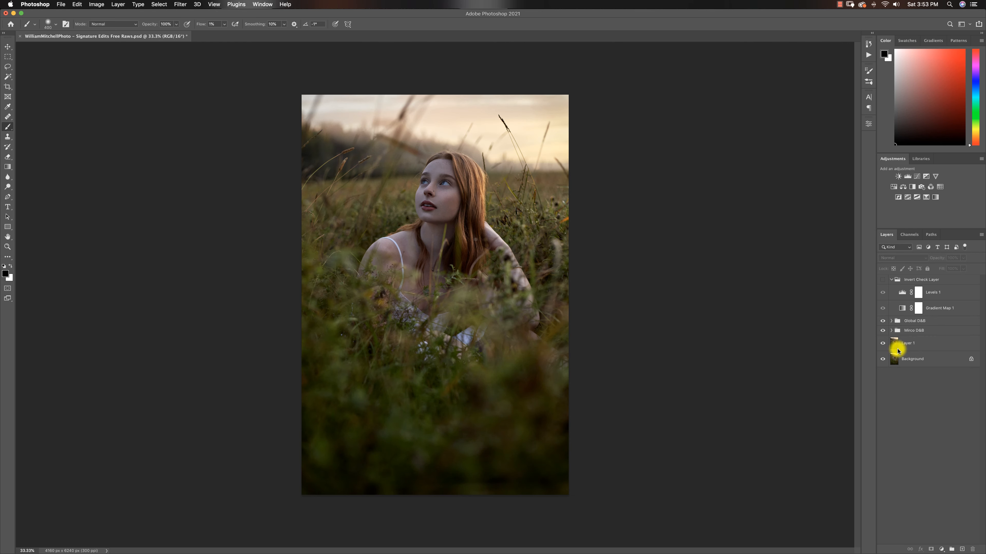
left_click(922, 322)
left_click(941, 549)
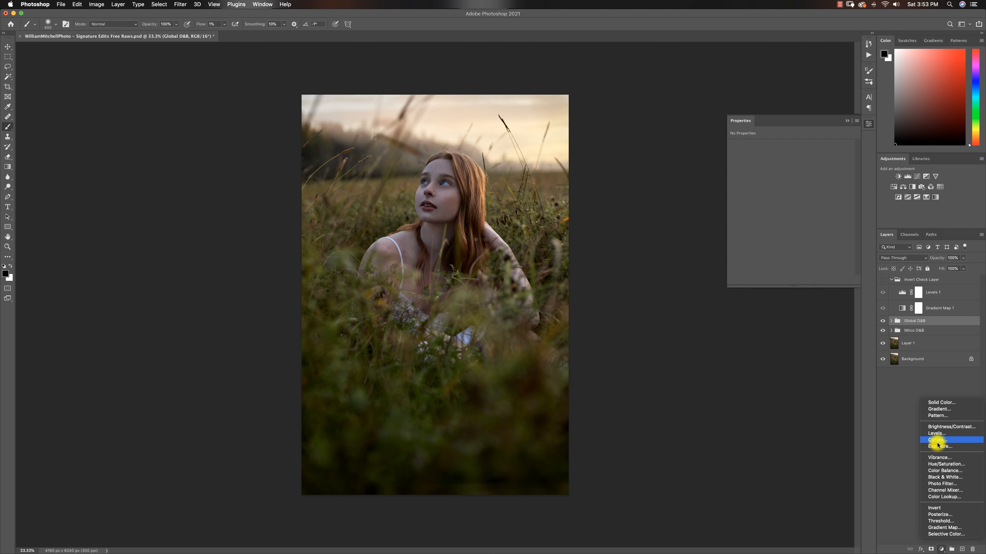
left_click(937, 433)
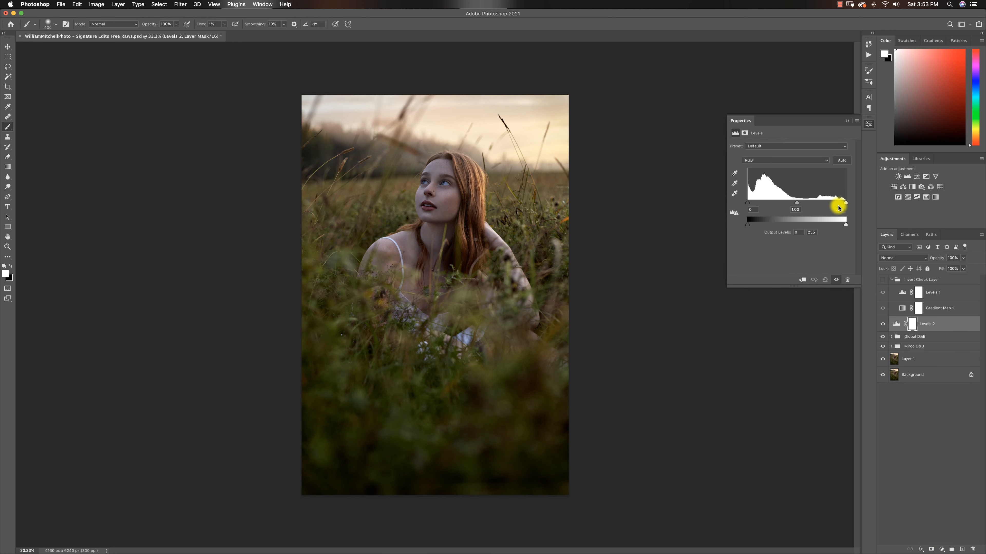
left_click_drag(848, 202, 841, 202)
left_click_drag(747, 202, 751, 205)
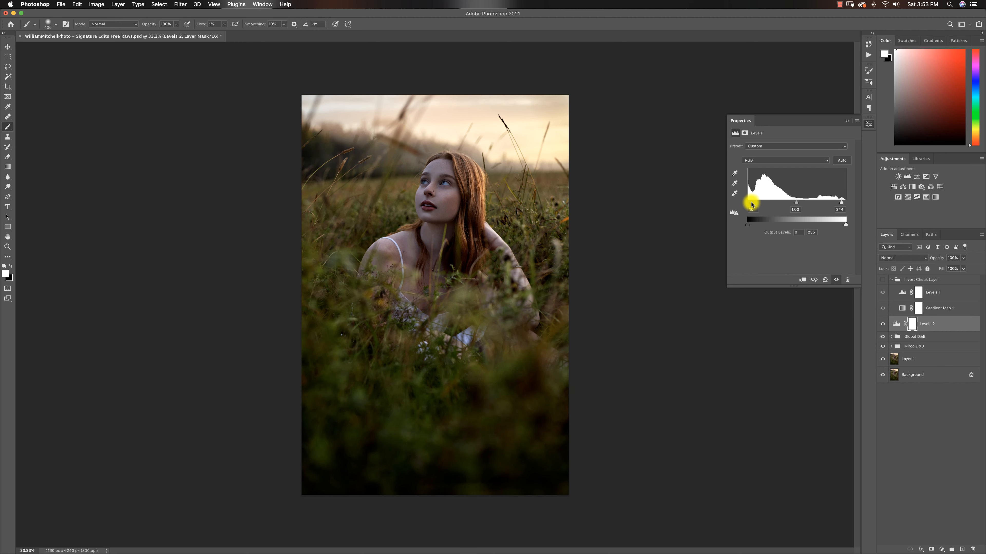
left_click(846, 120)
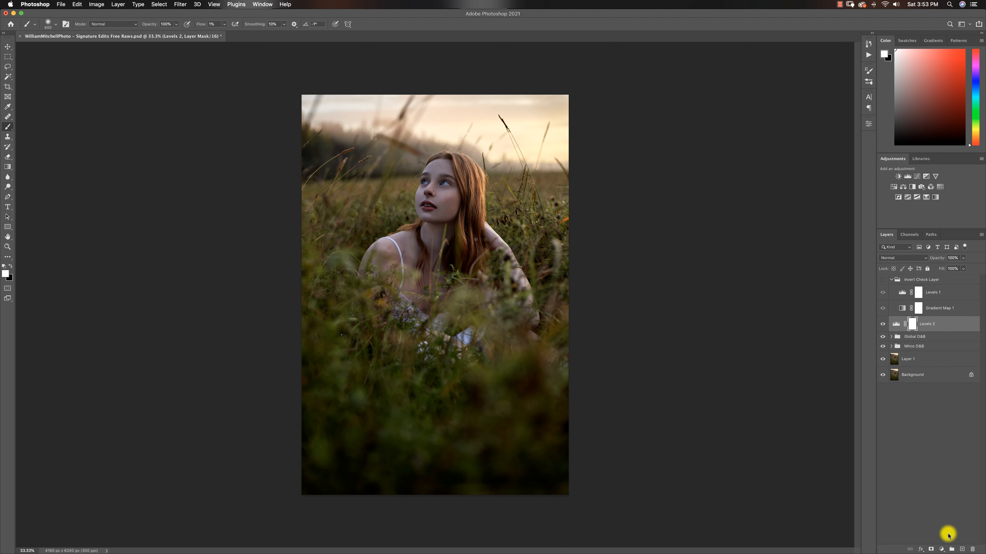
Add a Curves adjustment layer above Levels 2 and place points along the RGB curve, gently lifting the shadows and lower midtones.
left_click(940, 549)
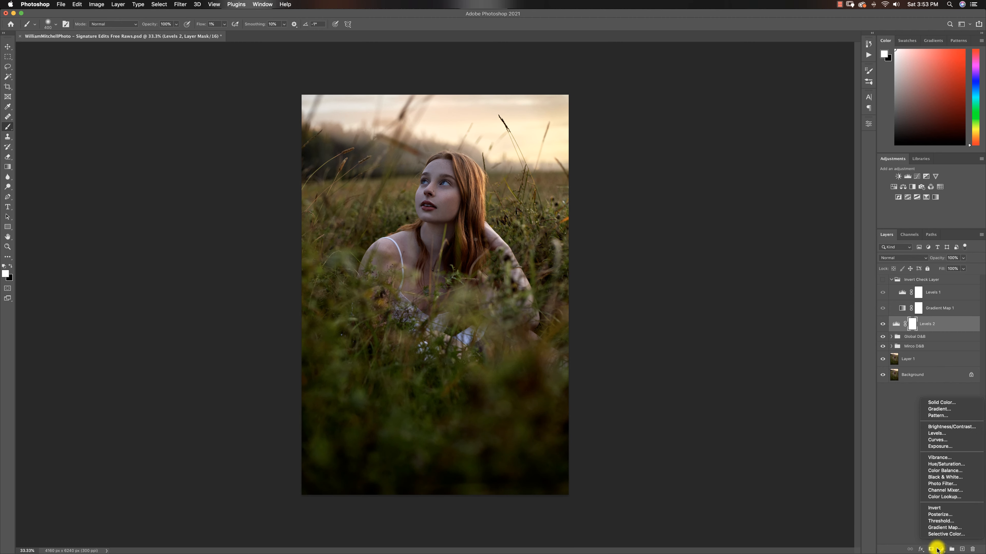
left_click(936, 440)
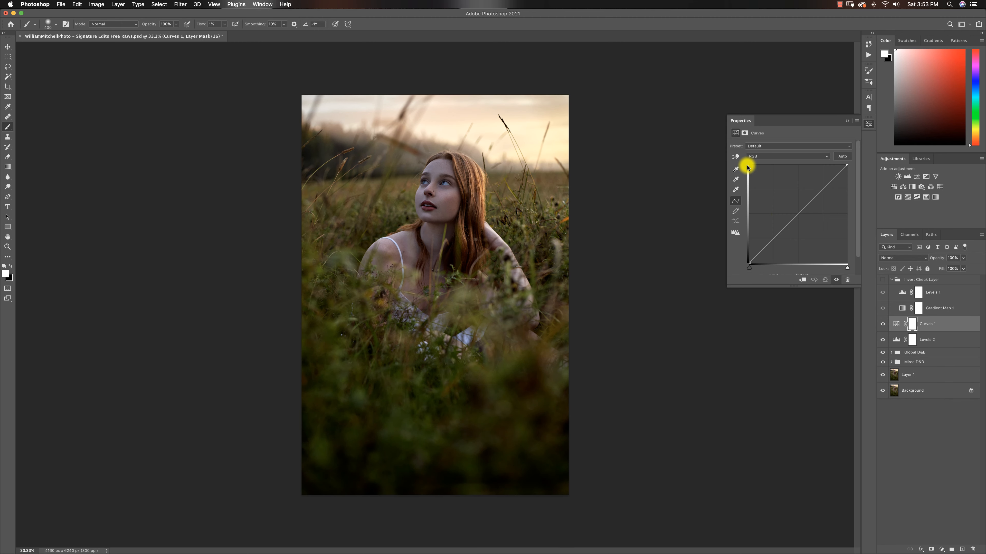
left_click(817, 192)
left_click(803, 204)
left_click(789, 218)
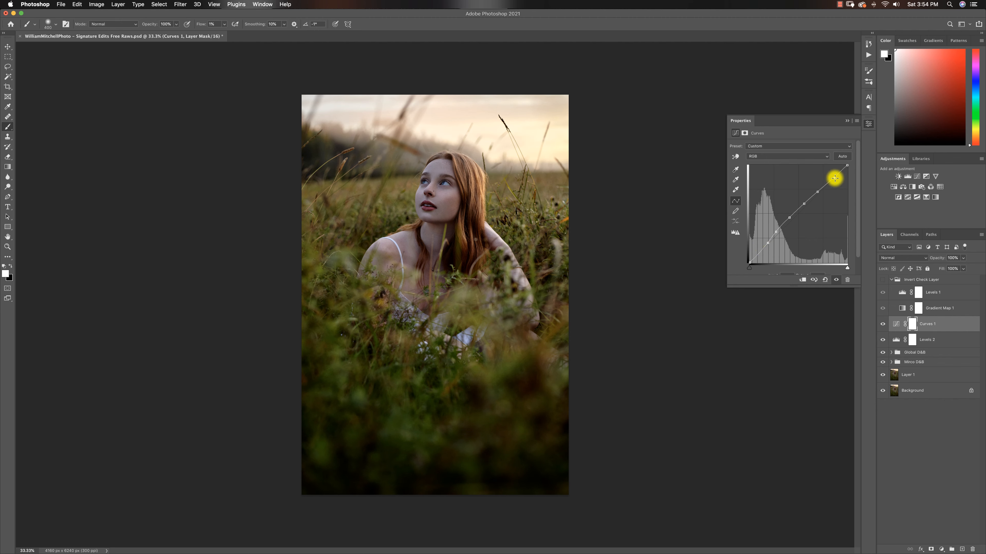
left_click(835, 178)
left_click(804, 203)
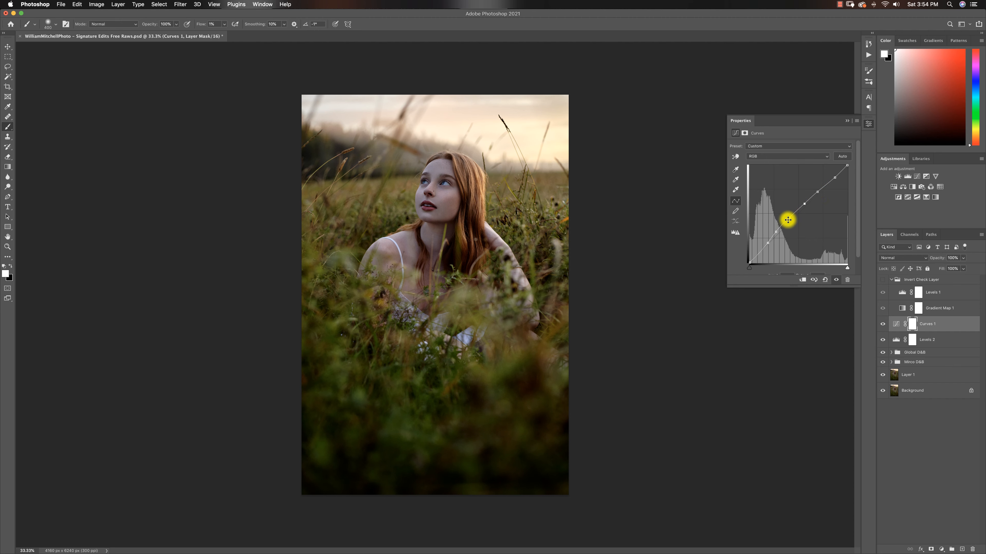
left_click(775, 232, "super")
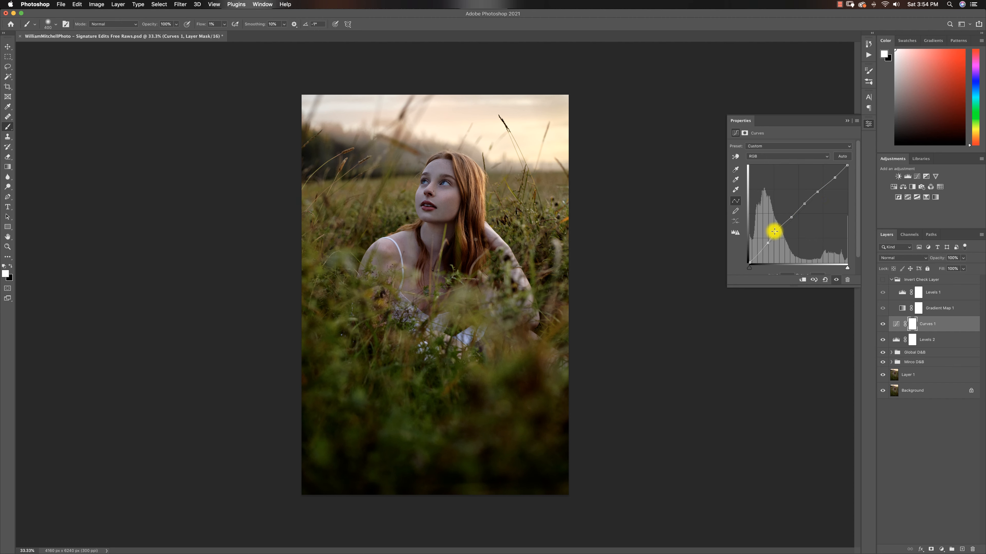
left_click(759, 253)
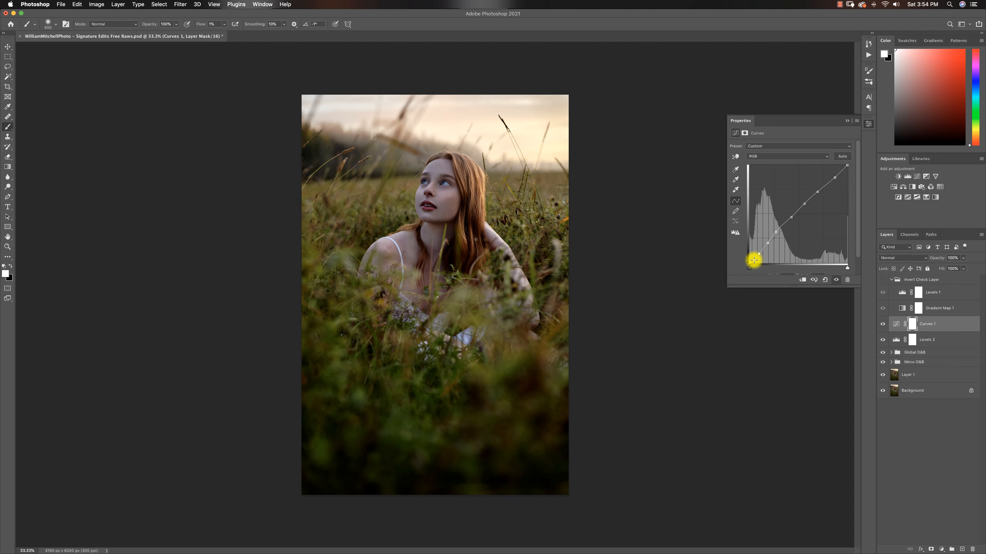
Fine-tune the RGB curve by nudging its shadow and midtone points and adding points that smooth the highlights.
left_click(769, 243)
left_click(776, 231)
left_click(791, 216)
left_click(804, 203)
left_click(844, 171)
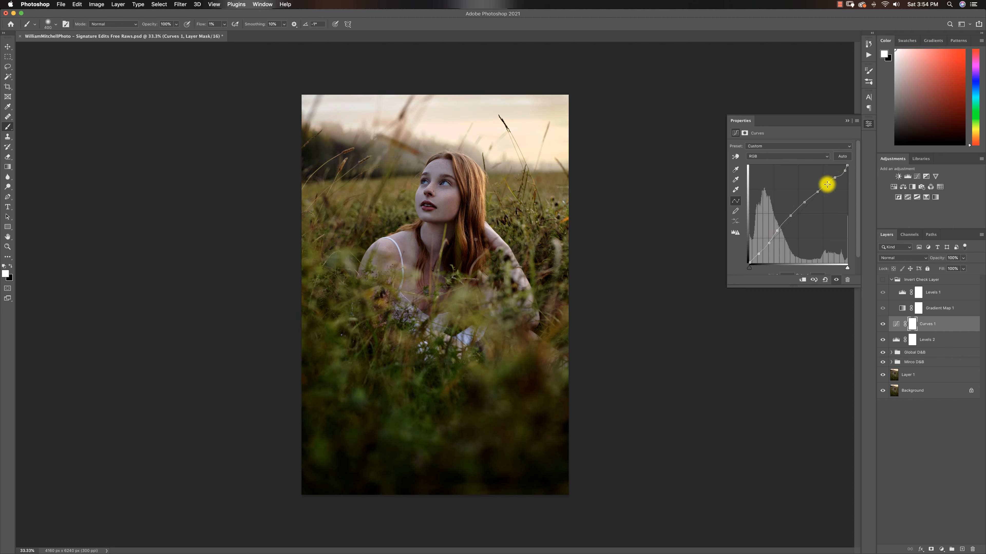
left_click(817, 193)
left_click(825, 187)
left_click_drag(844, 171, 843, 169)
left_click(791, 216)
left_click(770, 243)
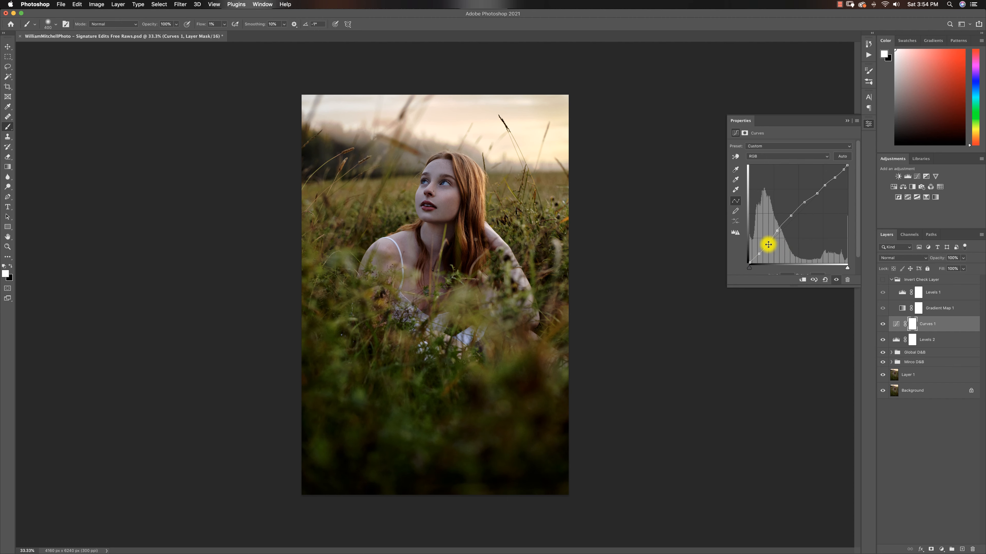
Compare the portrait with and without the Curves 1 layer and against the original Background layer, and examine the whole image.
left_click(883, 324)
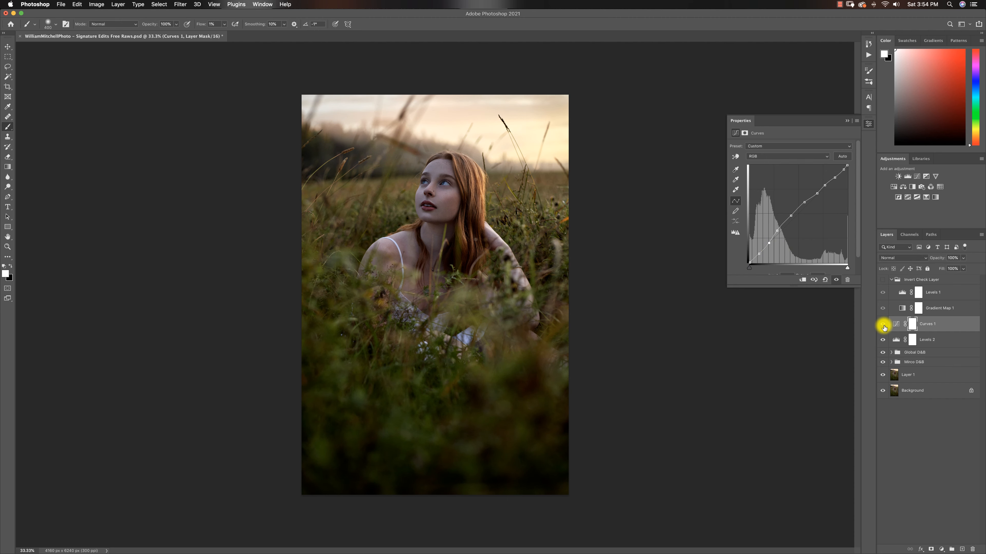
left_click(884, 325)
left_click(846, 120)
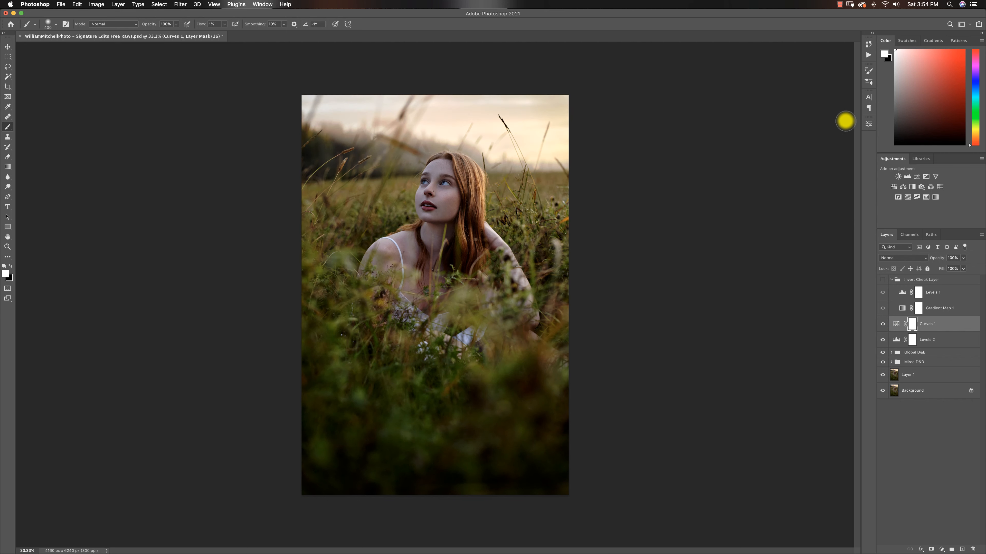
left_click(883, 392, "alt")
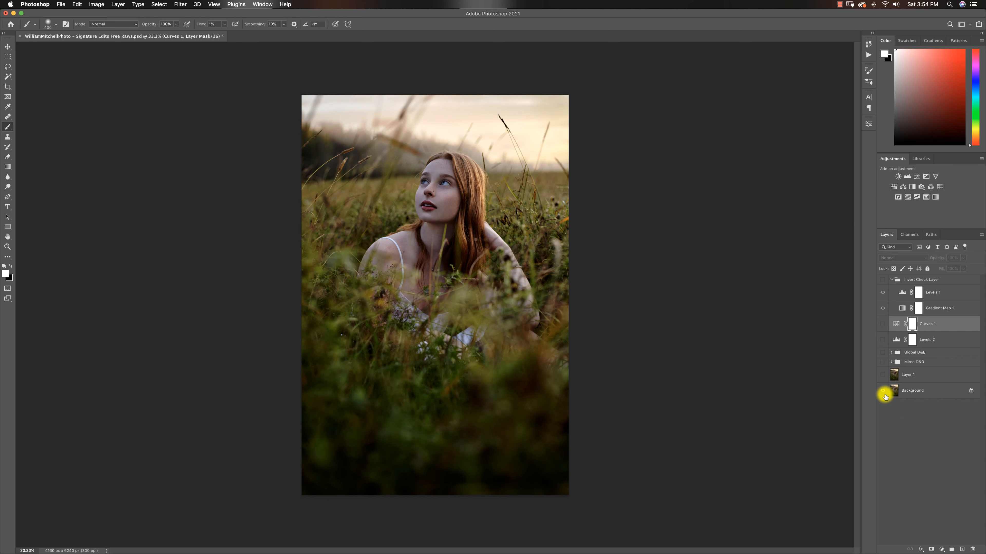
left_click(884, 395, "alt")
key("z")
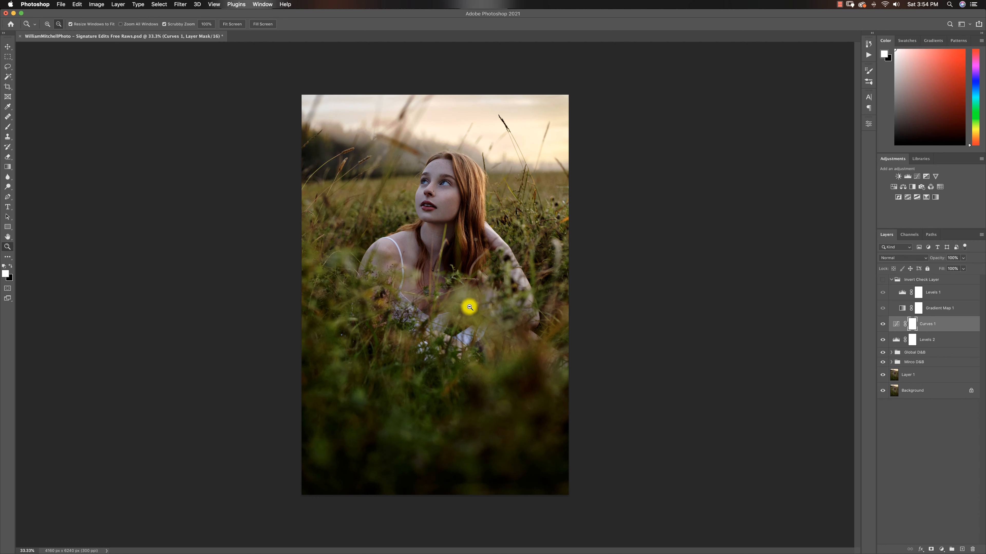
left_click(469, 307, "alt")
left_click(474, 328, "alt")
left_click(477, 338, "alt")
left_click(477, 339, "alt")
left_click(456, 290)
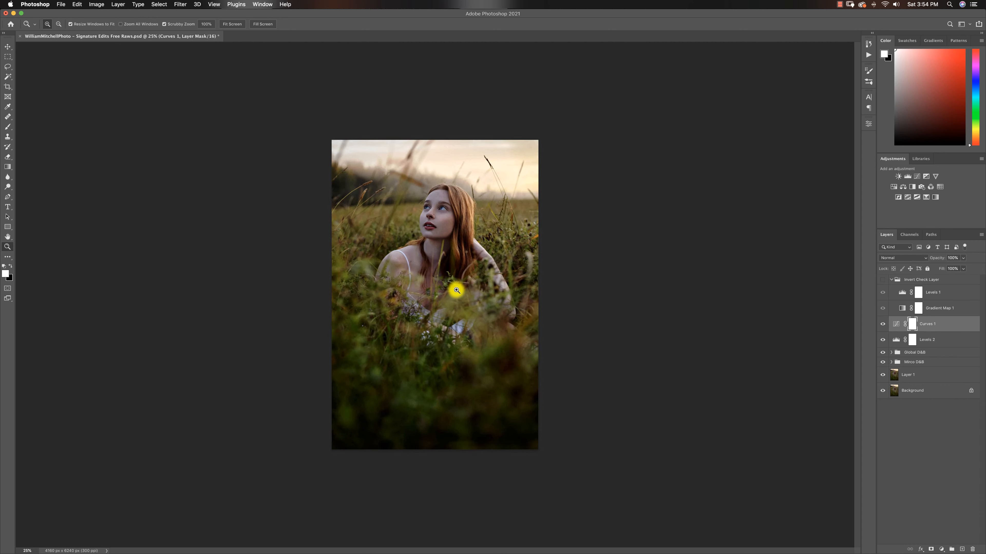
left_click(457, 290)
left_click(474, 299, "alt")
key("b")
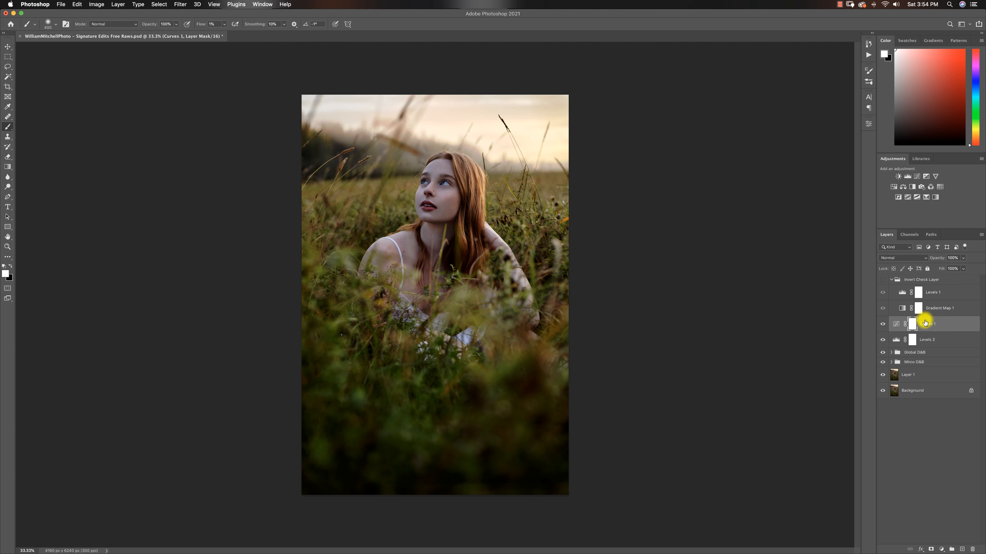
Delete the Invert Check Layer group with its Levels 1 and Gradient Map 1 layers.
left_click(915, 281)
key("Delete")
key("x")
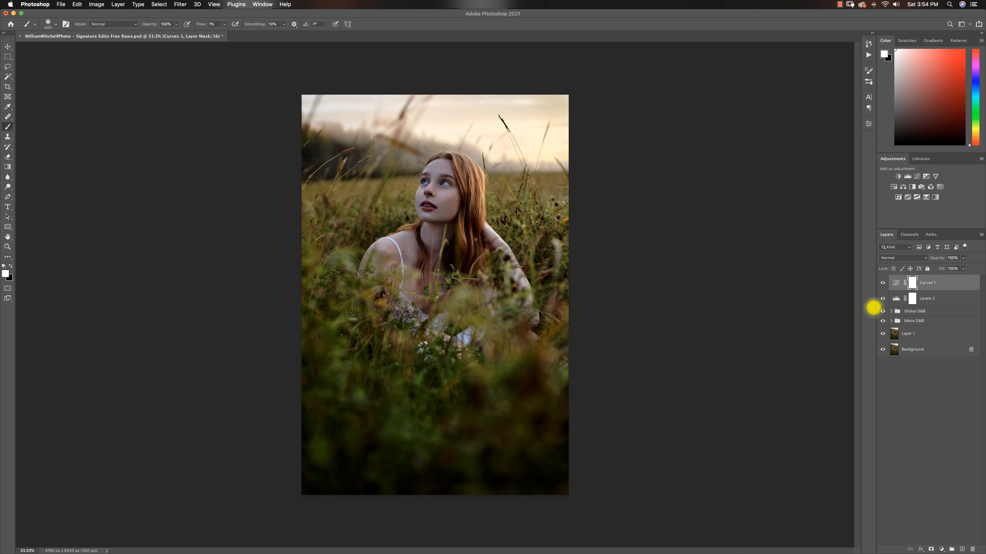
Add a Color Lookup adjustment layer above Curves 1 and load the 3D LUT file CCL 7.CUBE from the CC LUts folder.
left_click(941, 549)
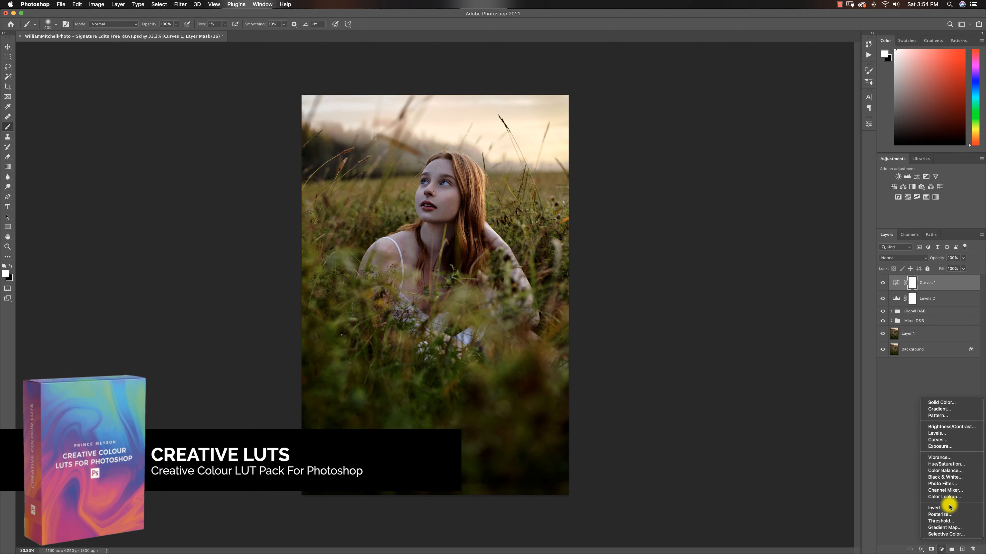
left_click(944, 497)
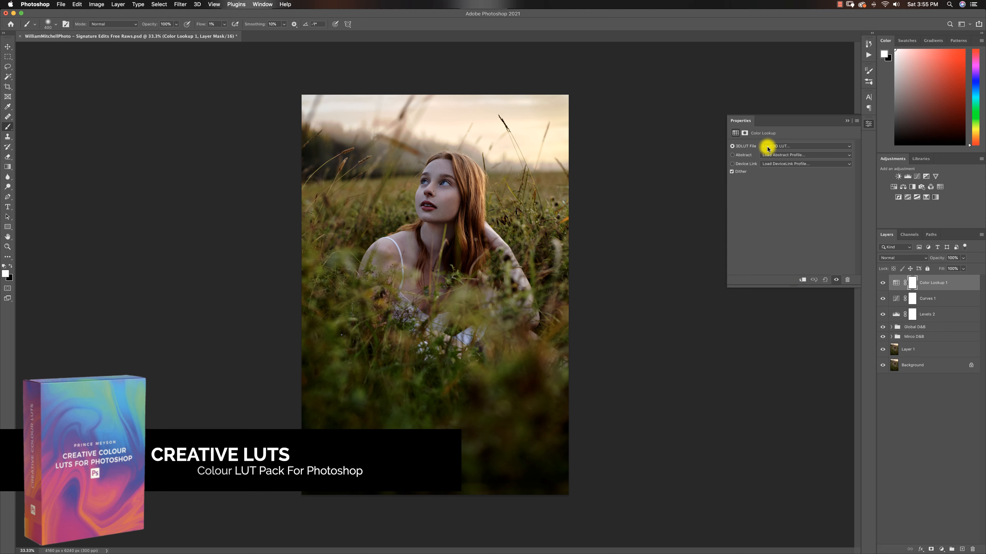
left_click(767, 147)
left_click(769, 144)
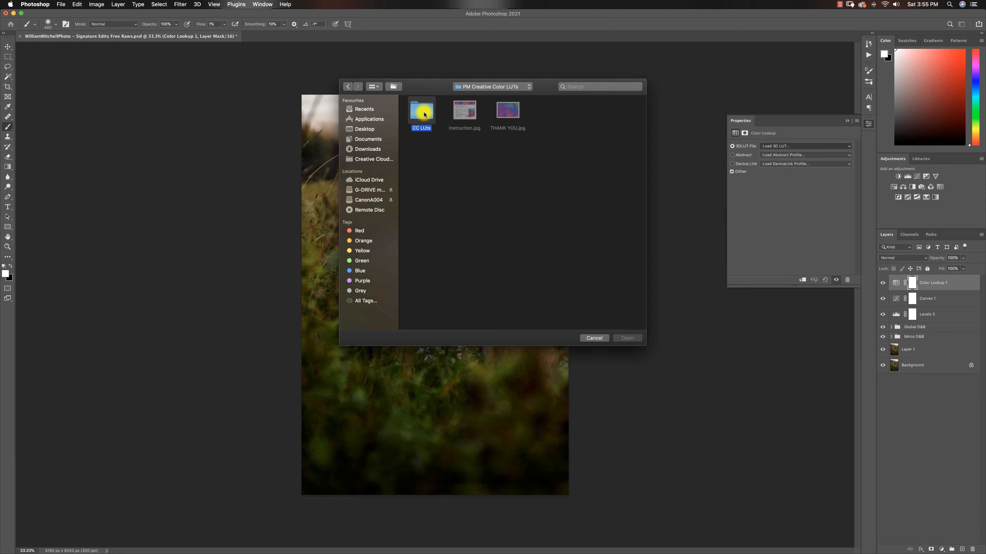
double_click(423, 112)
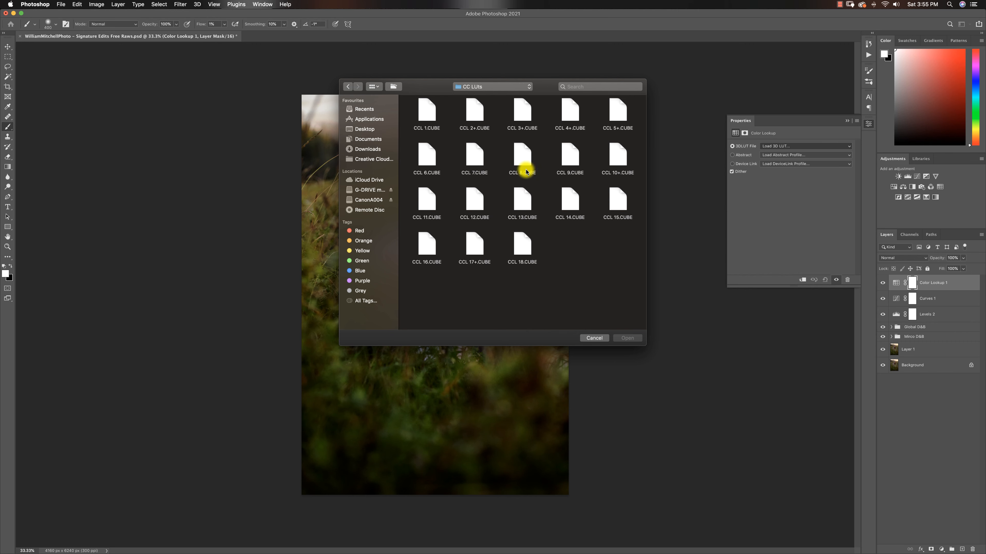
left_click(472, 157)
left_click(628, 338)
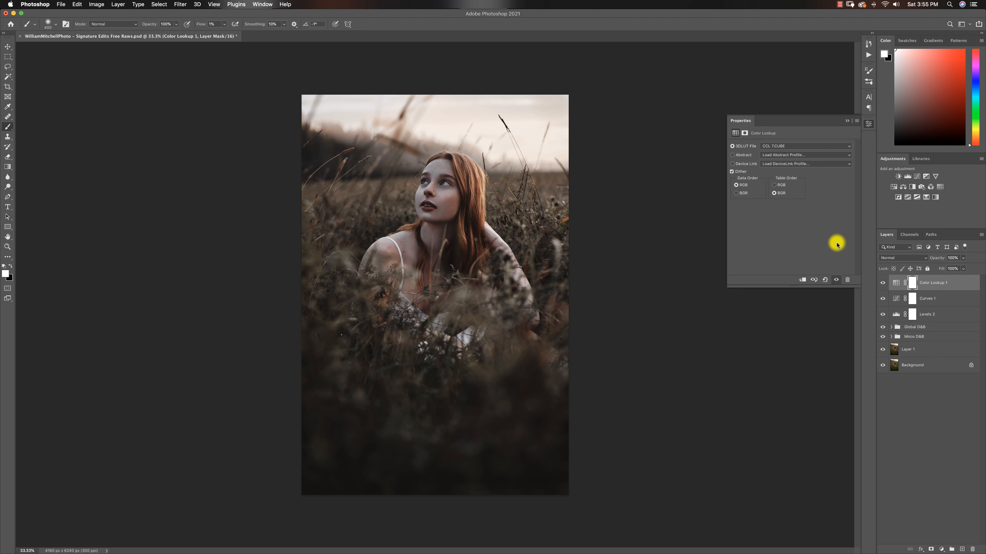
Compare the portrait with and without the Color Lookup layer and preview it at reduced opacity, ending at 100%.
left_click(883, 284)
left_click(883, 284)
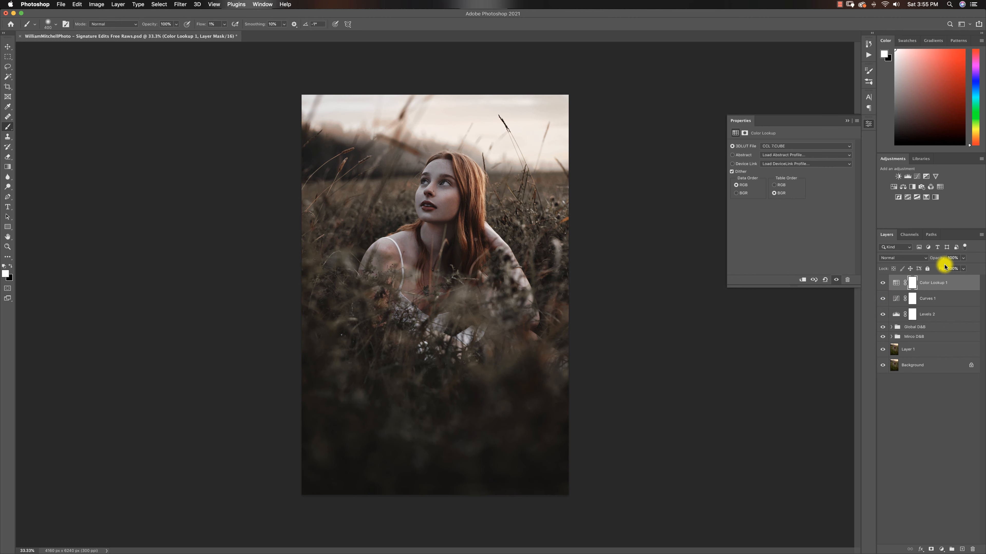
left_click(962, 259)
left_click(944, 267)
left_click_drag(943, 268, 975, 265)
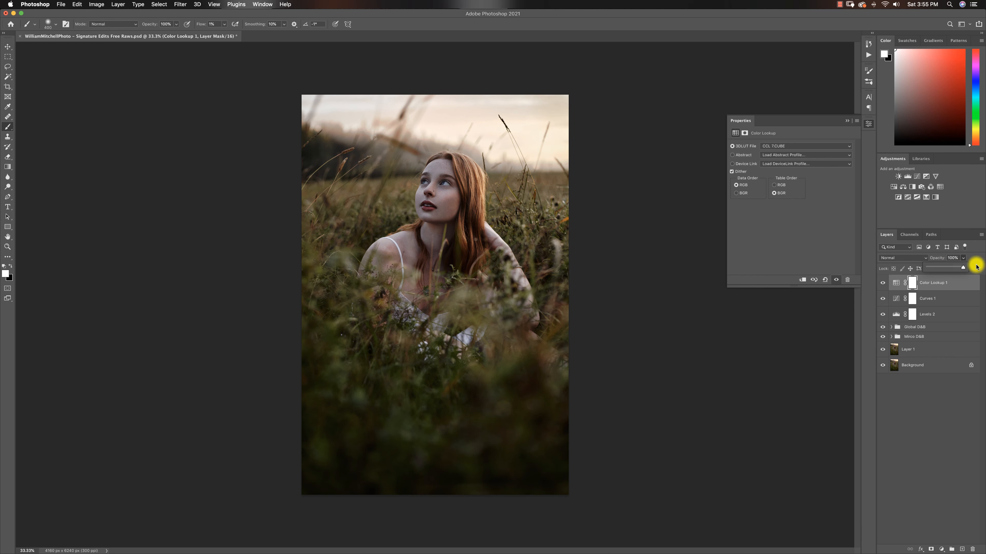
Try a different look by loading the 3D LUT file CCL 6.CUBE into the Color Lookup 1 layer.
left_click(774, 147)
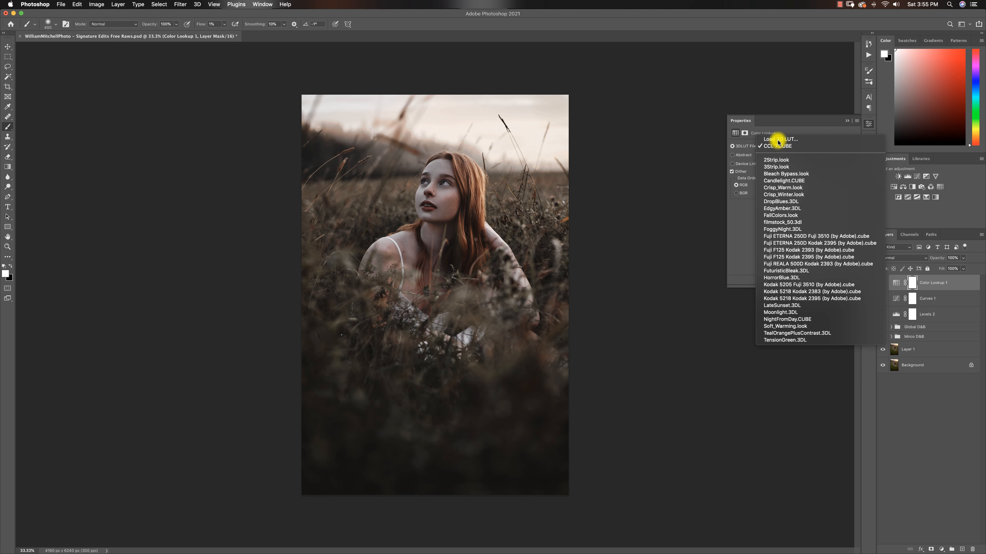
left_click(775, 139)
left_click(440, 118)
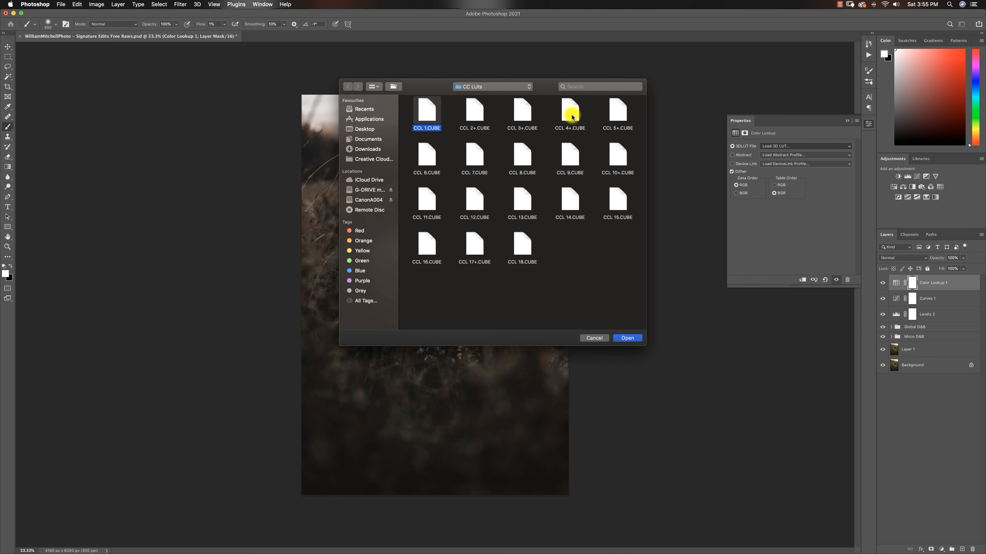
left_click(617, 120)
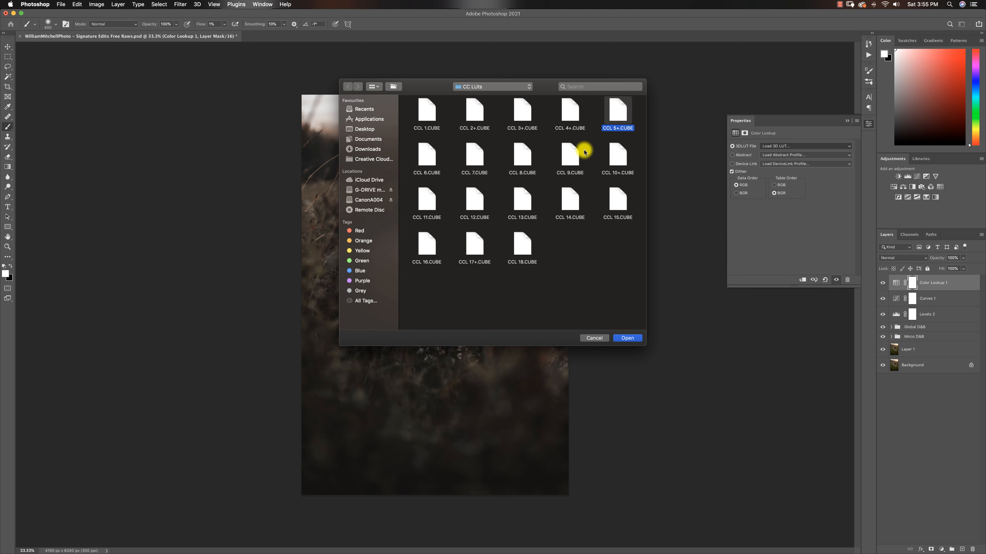
left_click(427, 157)
left_click(630, 339)
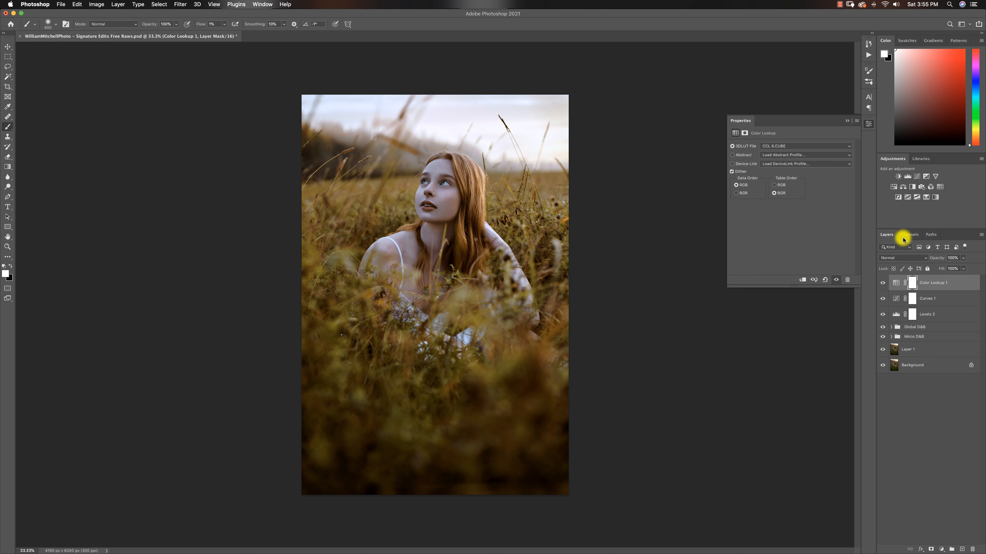
Try the 3D LUT file CCL 14.CUBE from the CC LUts folder on the Color Lookup 1 layer.
left_click(767, 146)
left_click(770, 137)
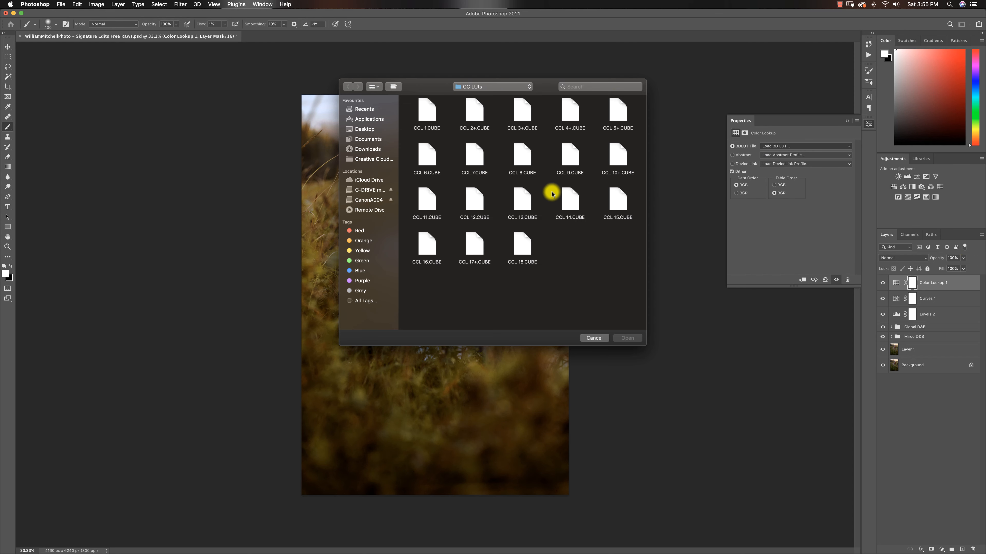
left_click(568, 200)
left_click(636, 338)
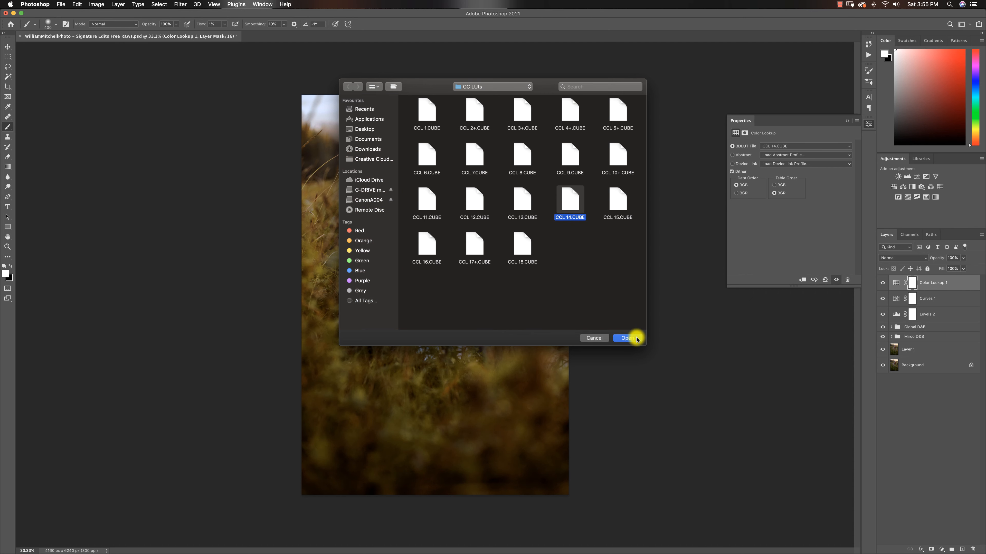
Replace the Color Lookup 1 layer's LUT with the 3D LUT file CCL 16.CUBE.
left_click(788, 146)
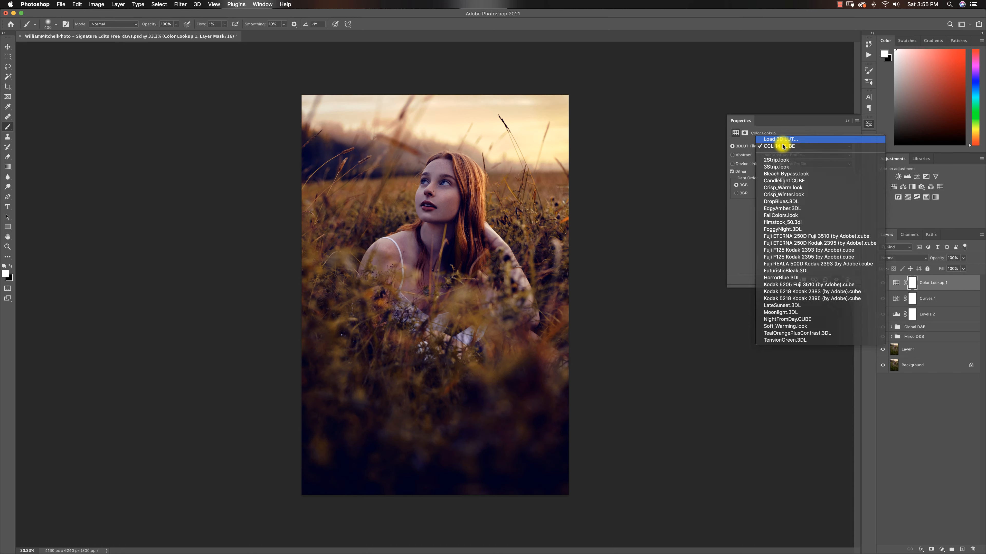
left_click(780, 139)
left_click(473, 197)
left_click(437, 212)
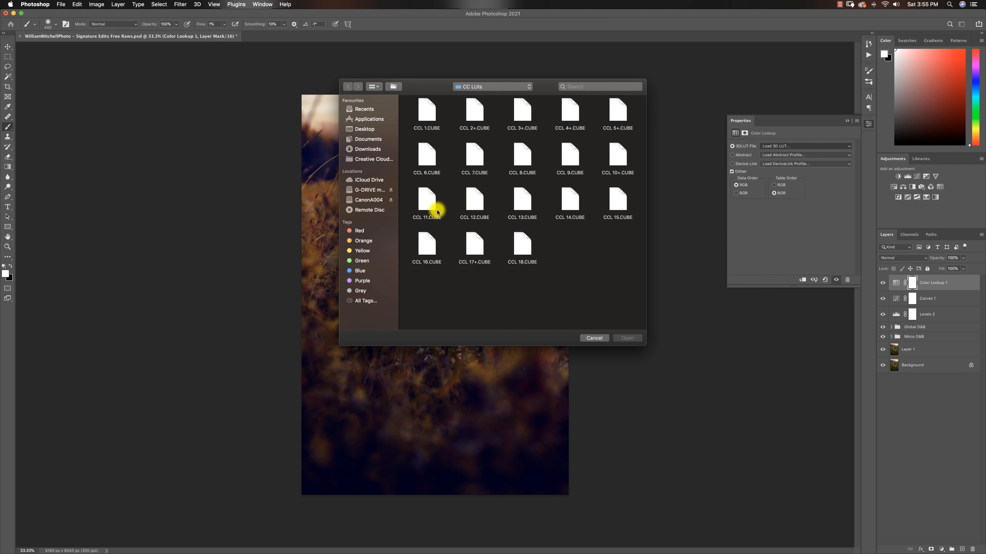
left_click(417, 259)
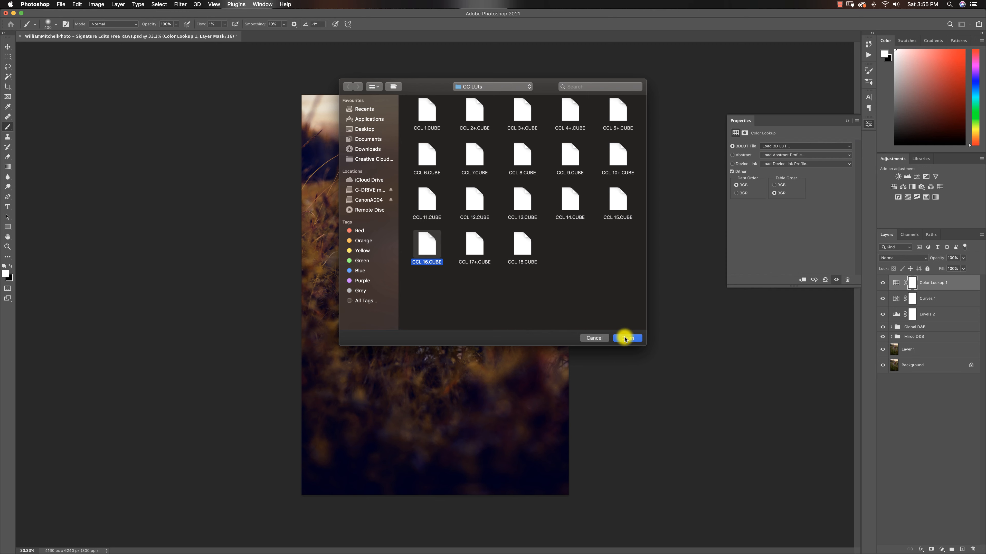
left_click(625, 338)
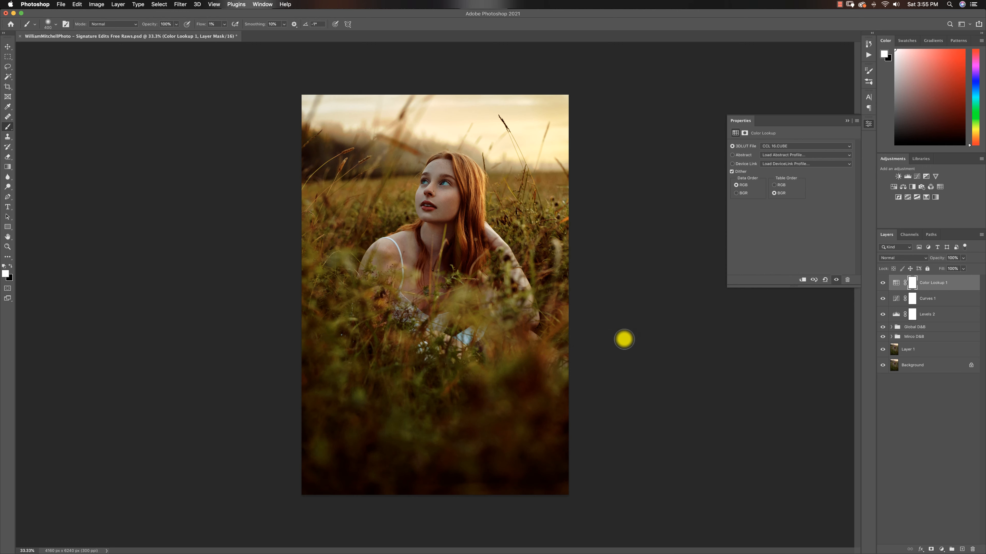
Compare the portrait with and without the Color Lookup 1 layer and delete that layer.
left_click(880, 286)
left_click(880, 288)
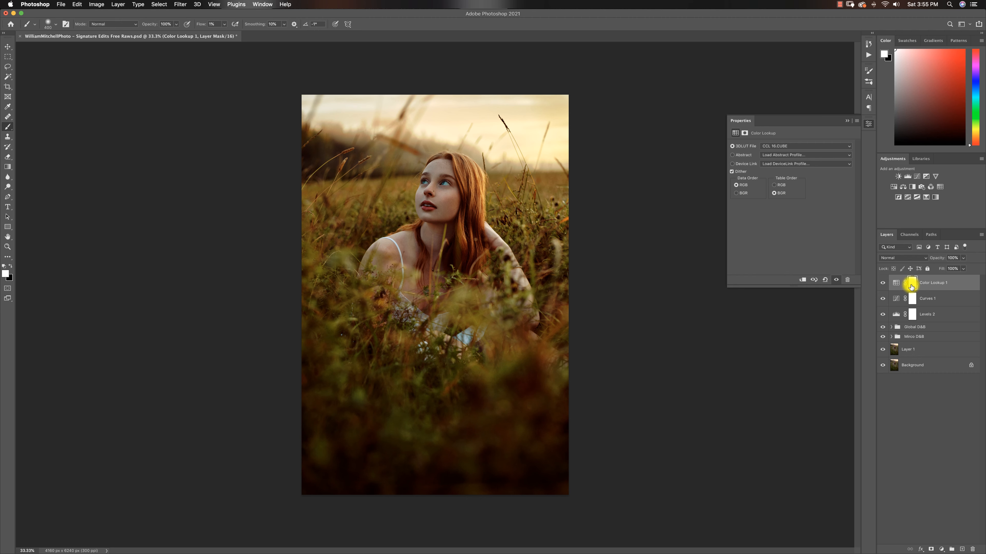
key("BackSpace")
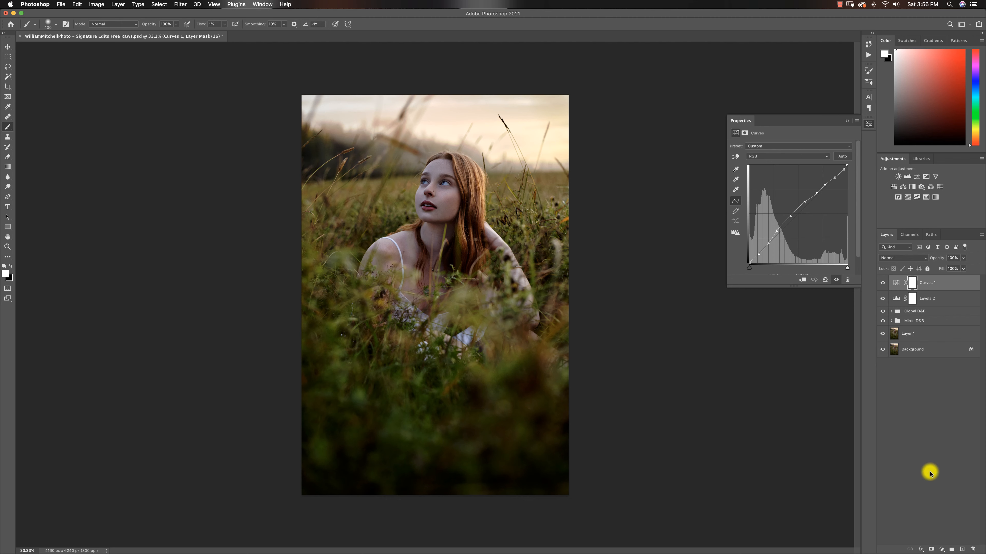
Add a Selective Color adjustment layer above Curves 1 and set its Reds to Cyan -26, Yellow +59 and Black +8.
left_click(943, 550)
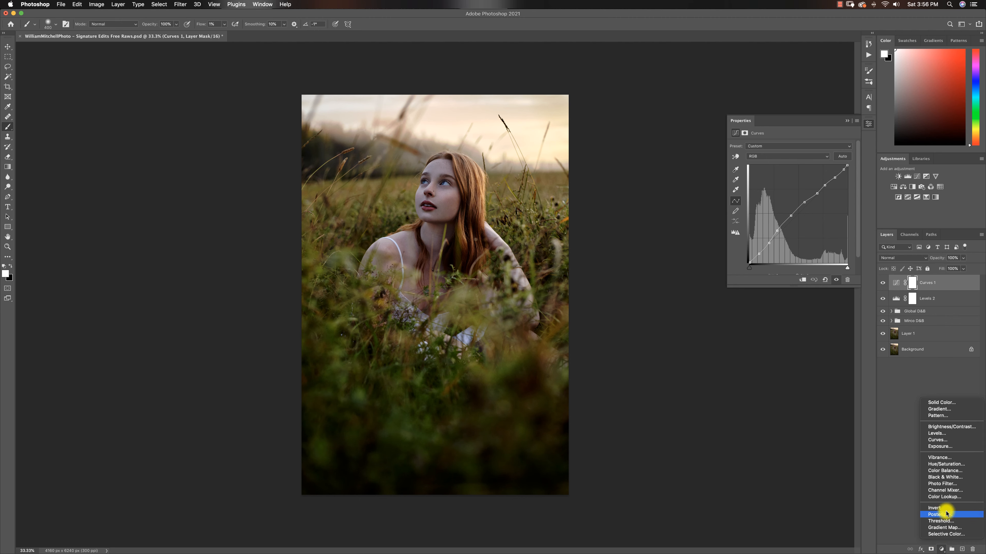
left_click(945, 535)
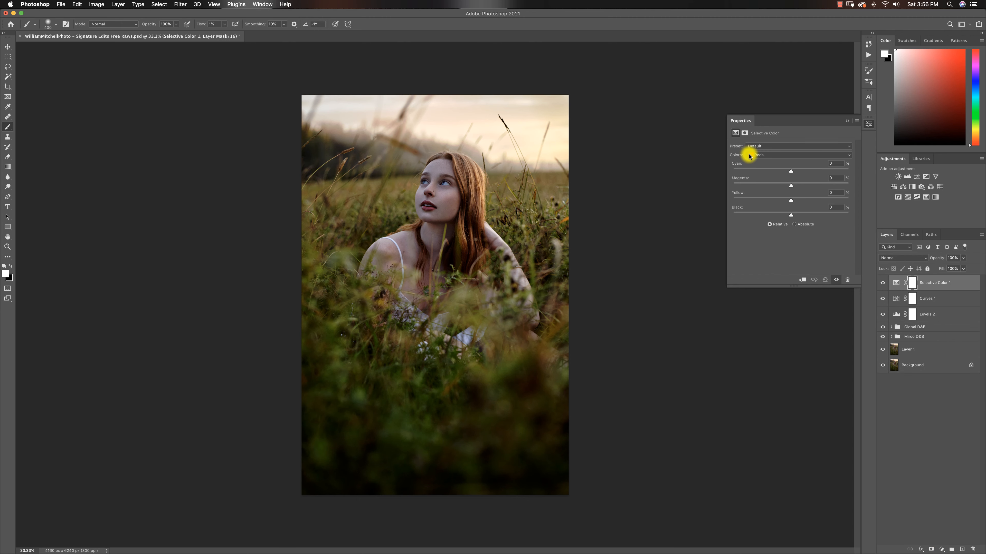
left_click(759, 155)
left_click(617, 155)
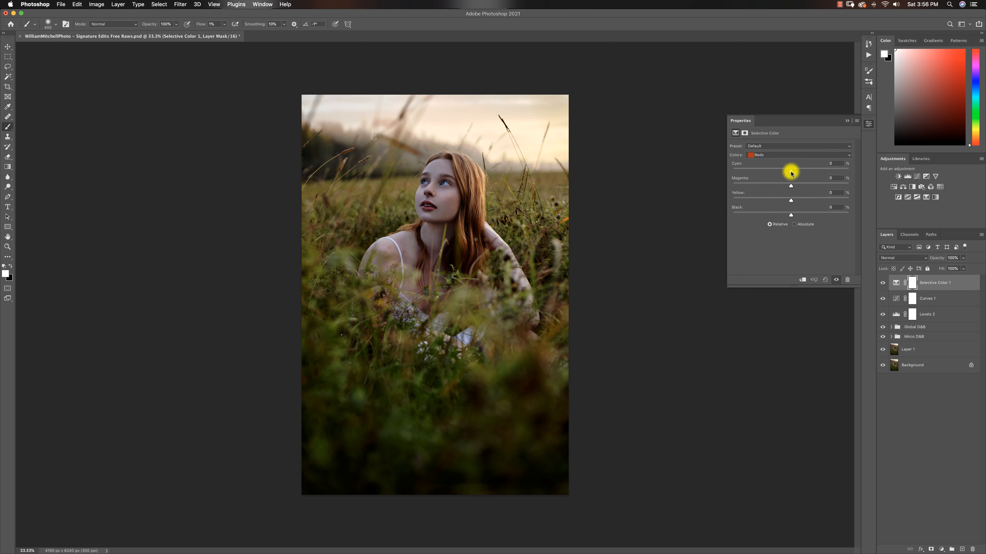
left_click_drag(792, 173, 781, 172)
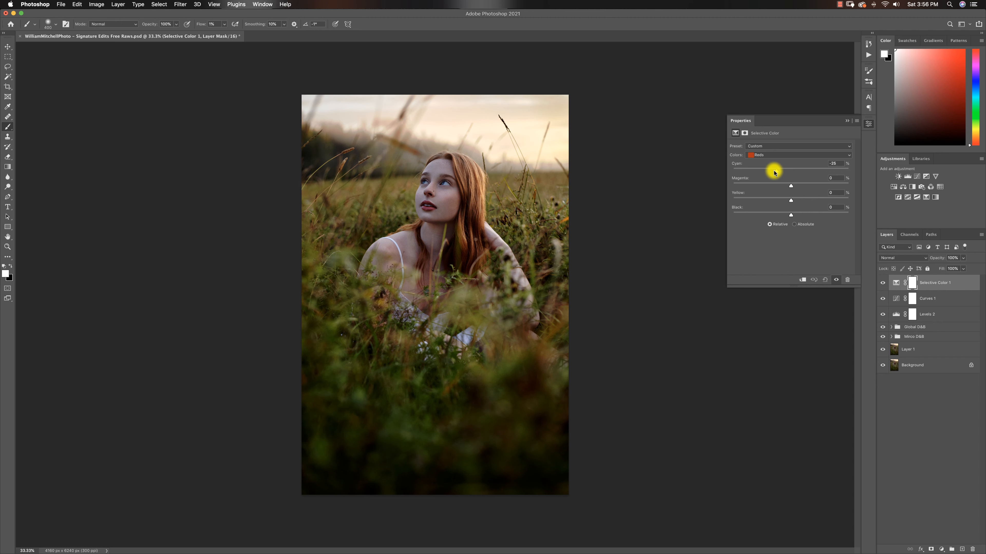
left_click_drag(774, 173, 776, 201)
left_click_drag(788, 217, 792, 215)
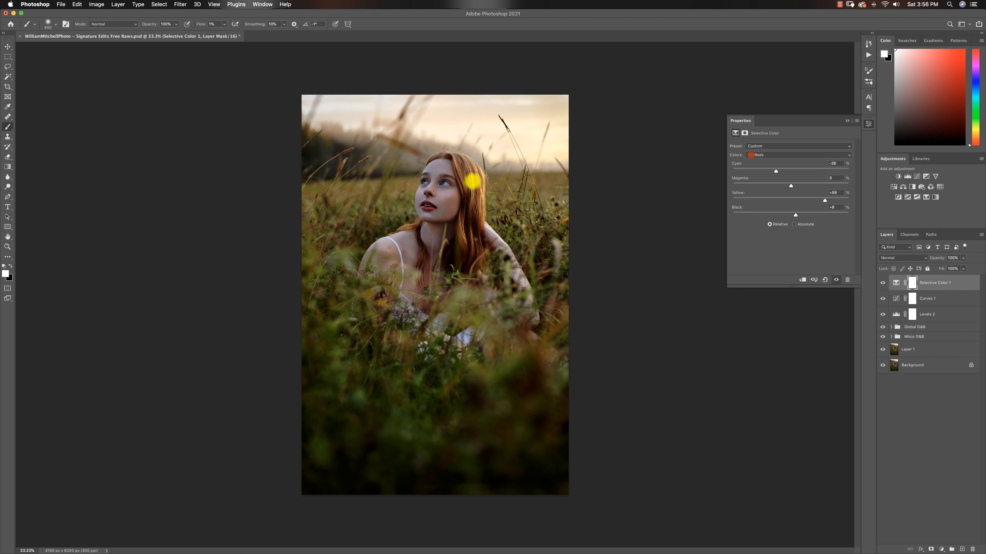
Set the Selective Color Yellows to Cyan +77, Magenta +3, Yellow -46 and Black +2.
left_click(760, 155)
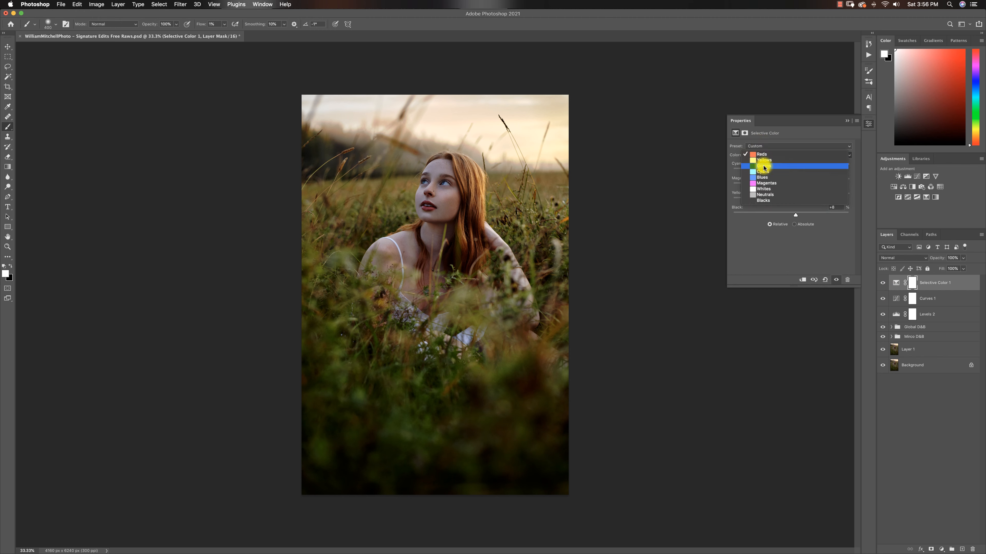
left_click(763, 165)
left_click(759, 155)
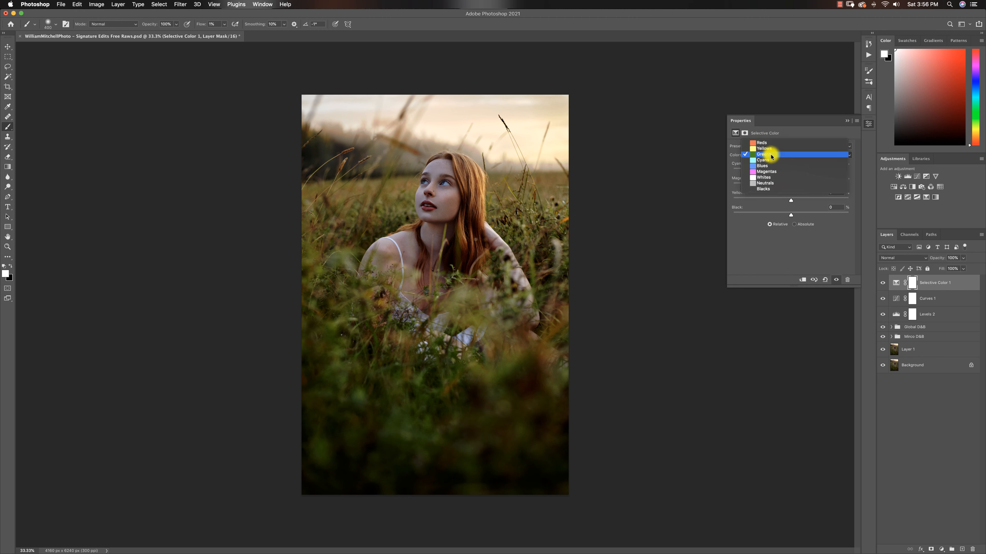
left_click(770, 147)
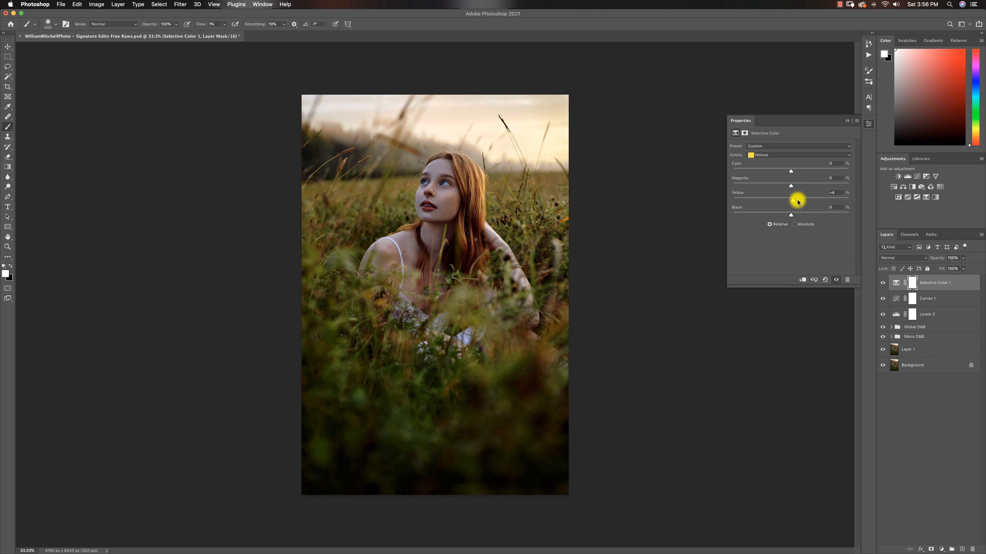
left_click_drag(805, 202, 753, 203)
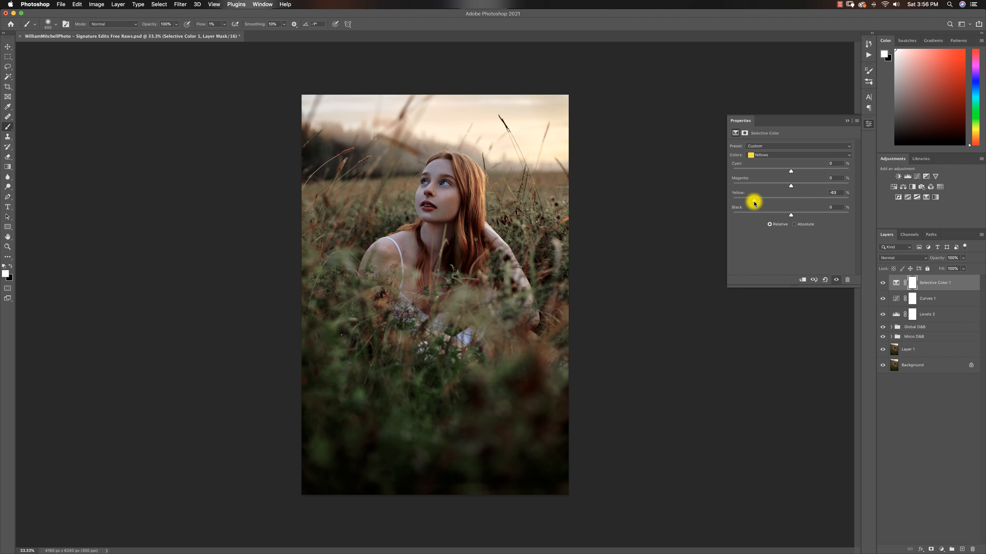
mouse_move(754, 203)
left_mouse_down()
mouse_move(822, 201)
mouse_move(763, 203)
left_mouse_up()
left_click_drag(790, 172, 831, 171)
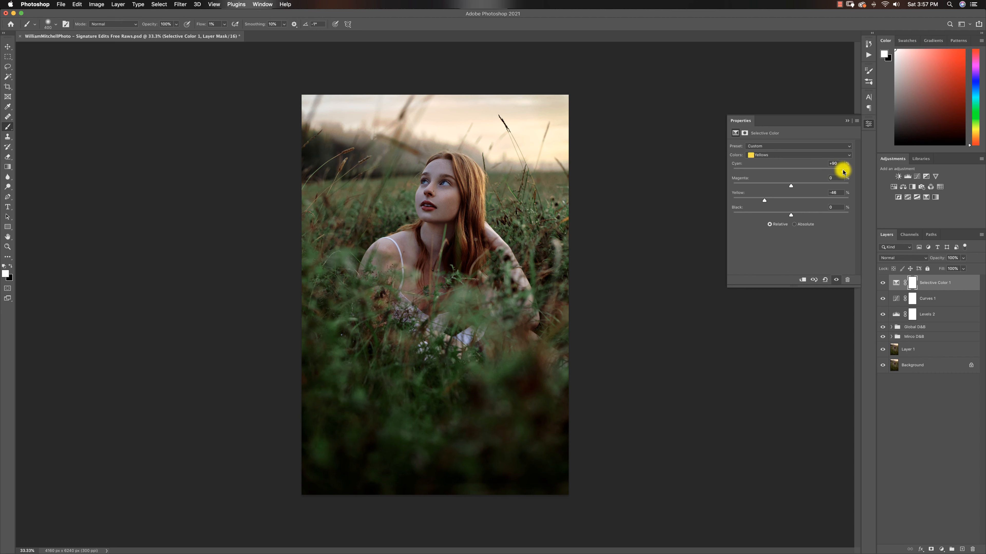
left_click_drag(843, 171, 813, 189)
left_click_drag(809, 187, 792, 215)
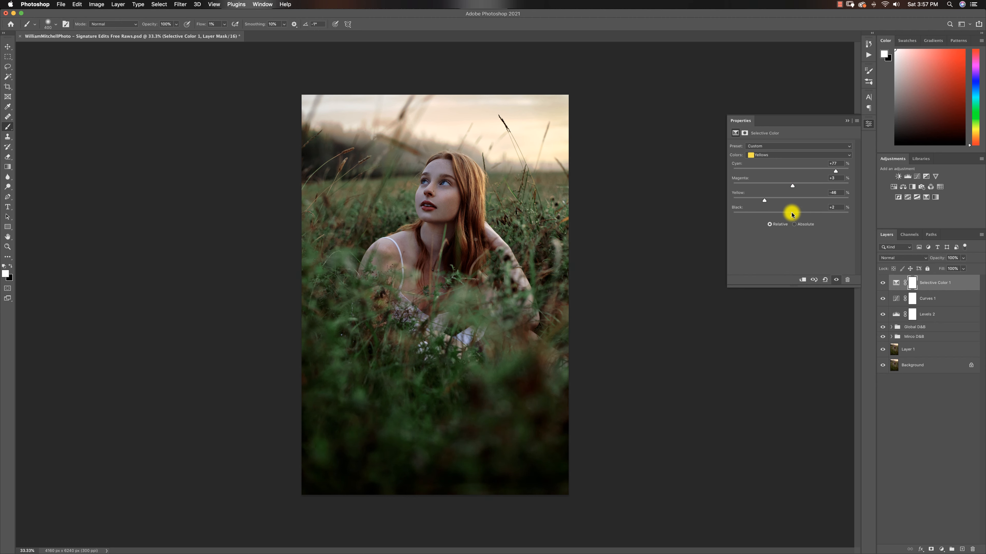
Set the Selective Color Greens to Cyan -100, Magenta +46, Yellow -54 and Black +54.
left_click(771, 155)
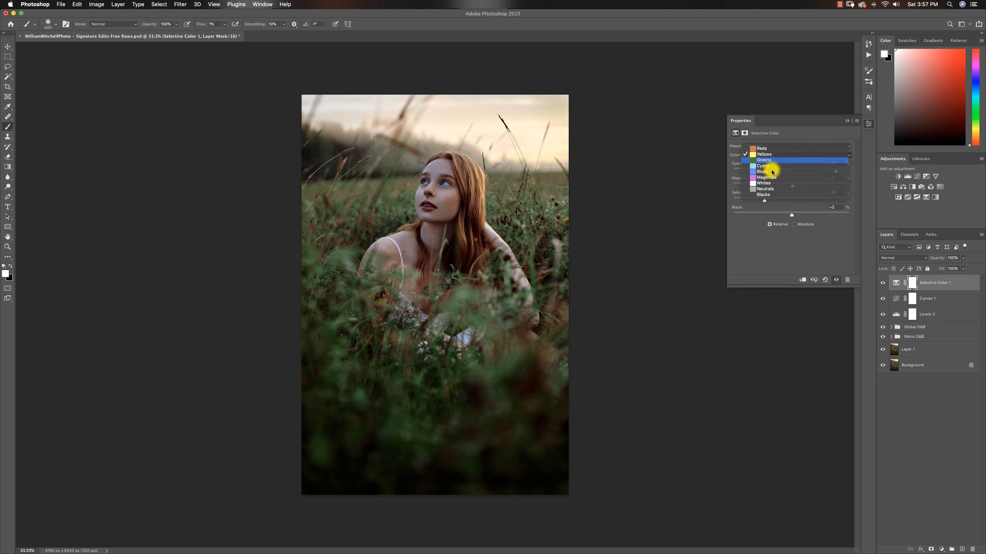
left_click(768, 161)
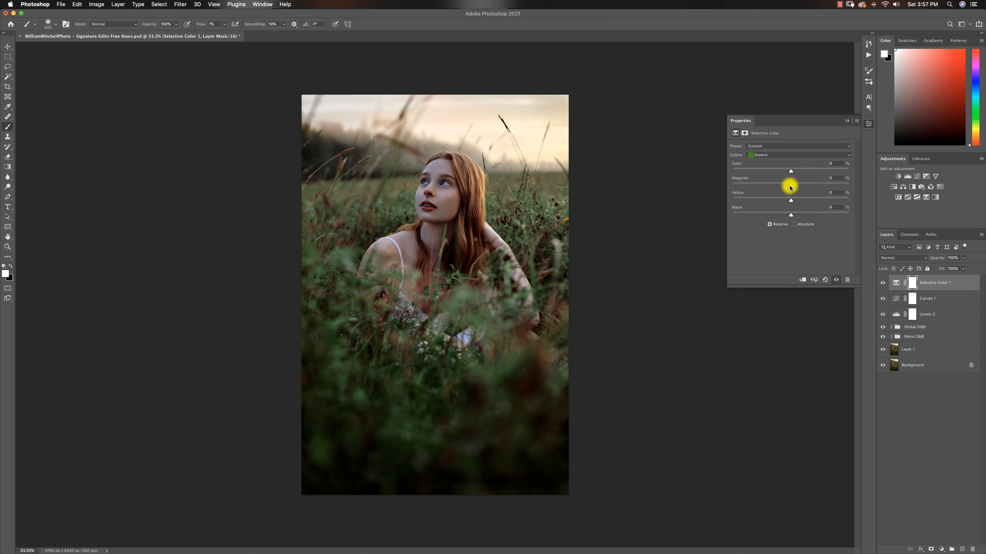
left_click_drag(788, 172, 727, 176)
left_click_drag(789, 187, 823, 212)
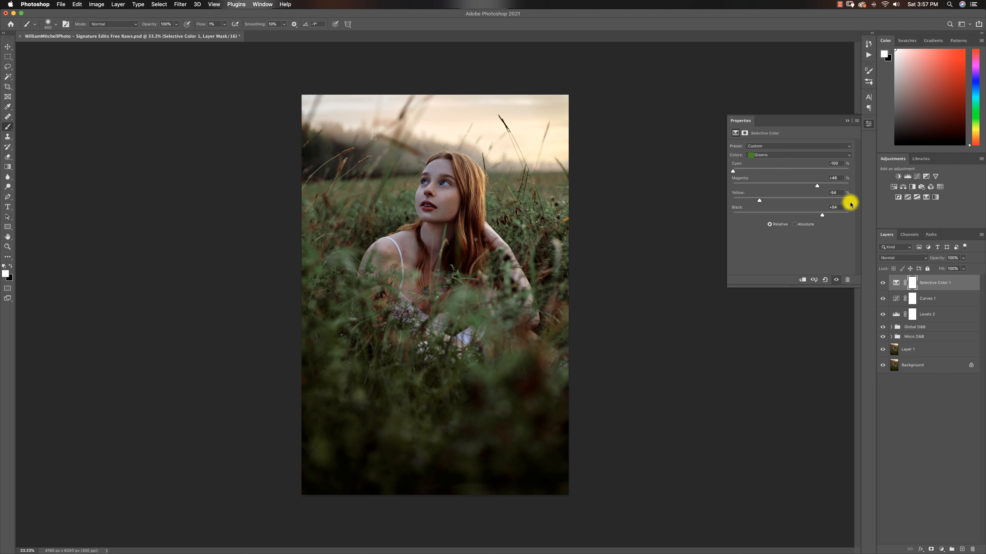
Compare the portrait with and without the Selective Color 1 layer and collapse its adjustment settings.
left_click(883, 284)
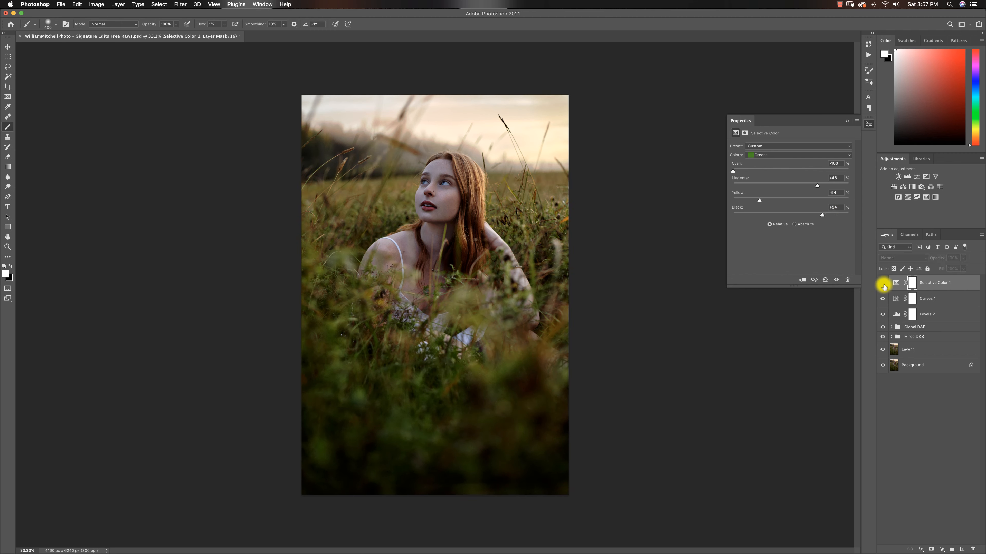
left_click(883, 285)
left_click(884, 285)
left_click(883, 285)
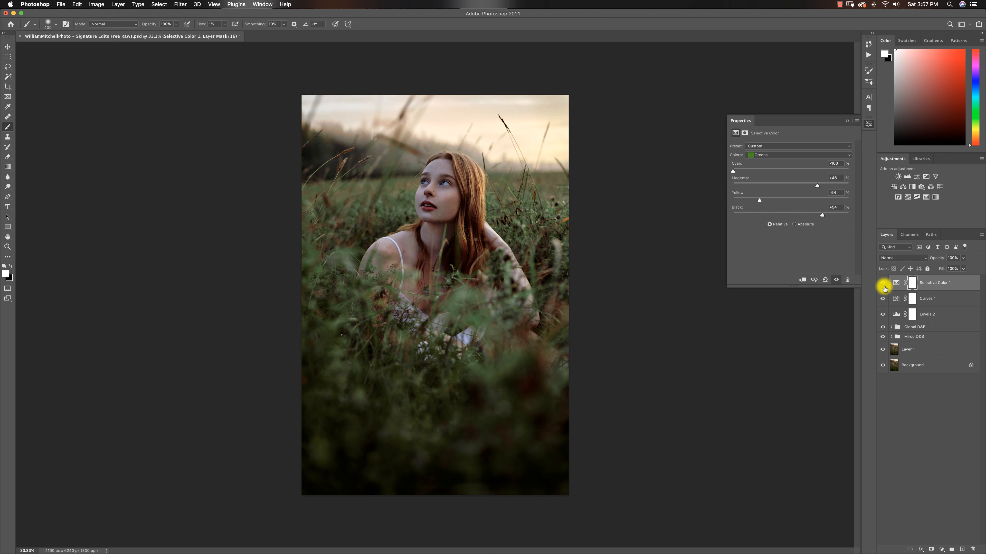
left_click(847, 120)
Add a Color Balance adjustment layer above Selective Color 1 and shift its Shadows slightly toward cyan.
left_click(940, 549)
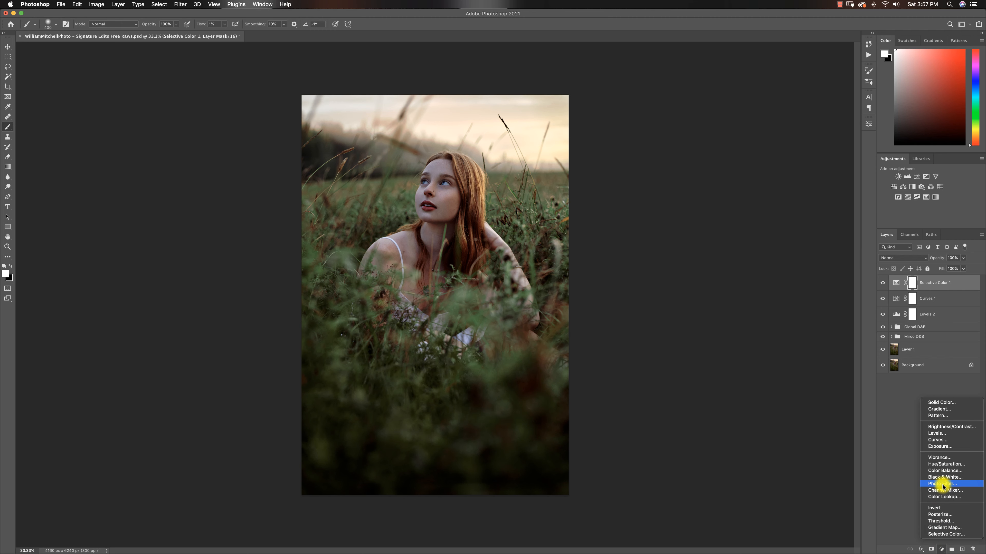
left_click(945, 470)
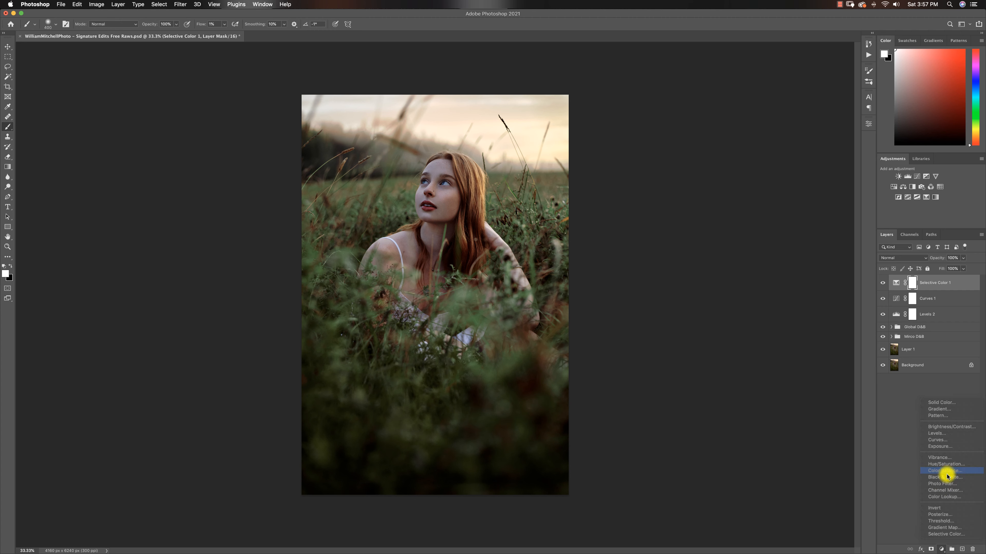
left_click(763, 147)
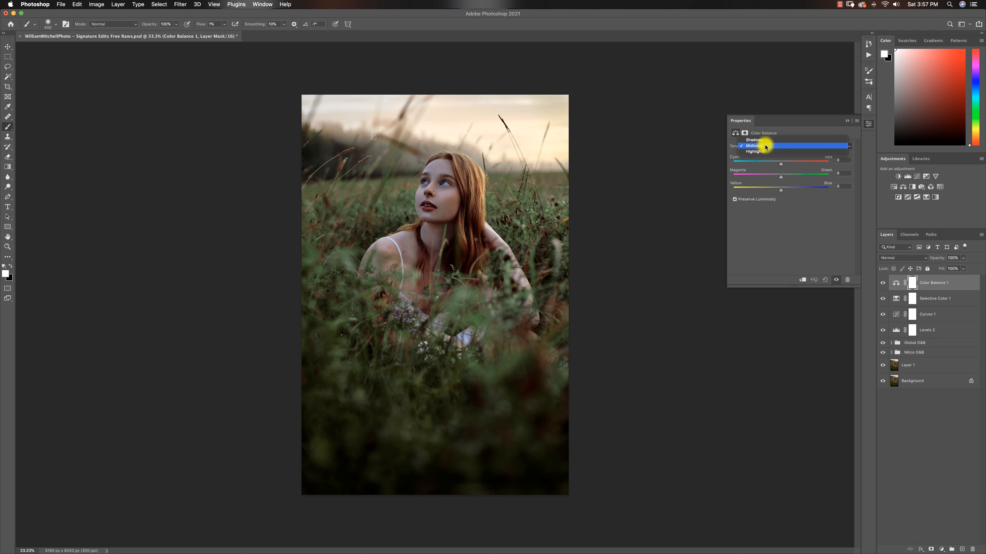
left_click(762, 139)
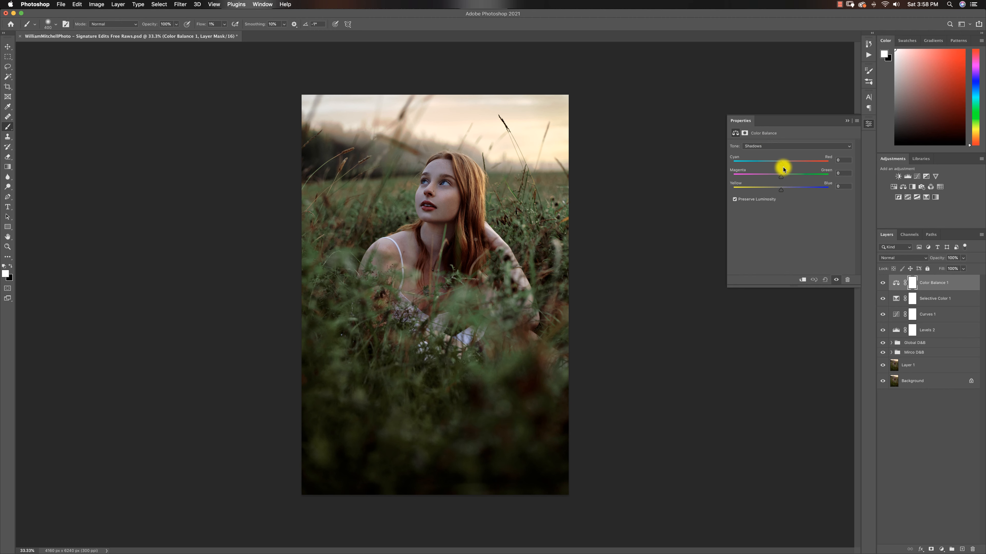
left_click_drag(781, 165, 775, 166)
Adjust the Color Balance Midtones along the Yellow–Blue range and shift them slightly toward red.
left_click(769, 146)
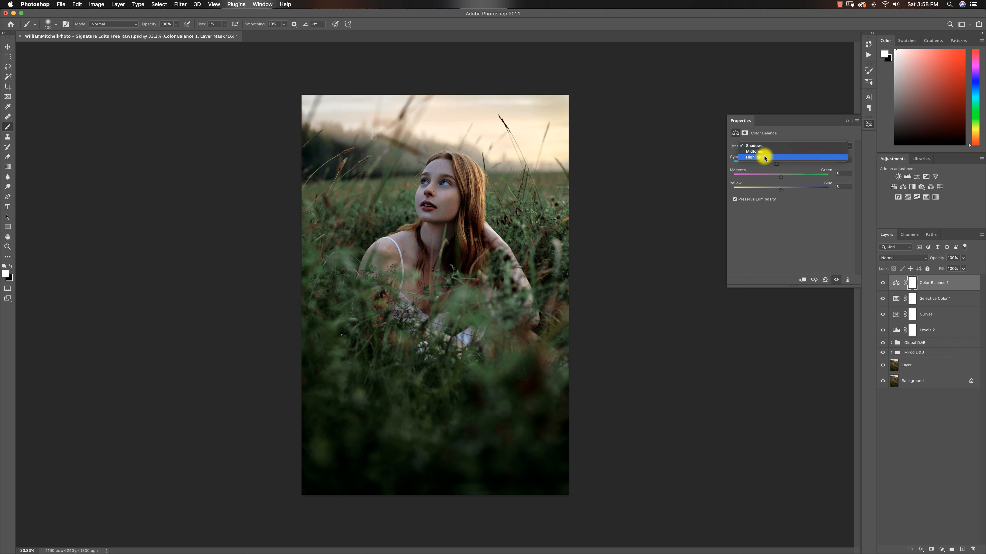
left_click(760, 152)
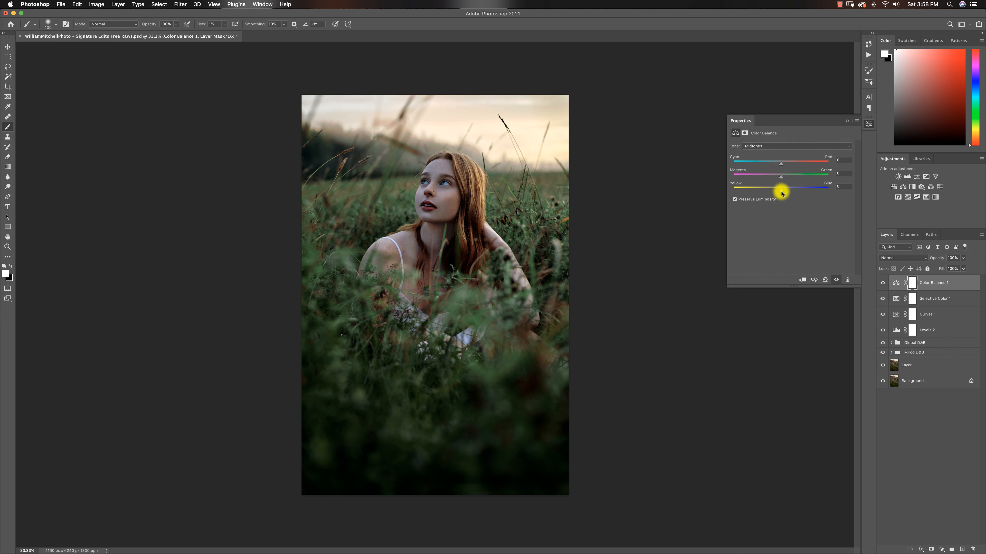
left_click_drag(781, 191, 784, 166)
left_click_drag(784, 166, 783, 166)
Set the Color Balance Highlights to +2 on Cyan–Red and -13 on Yellow–Blue.
left_click(770, 146)
left_click(769, 152)
left_click_drag(779, 190, 783, 165)
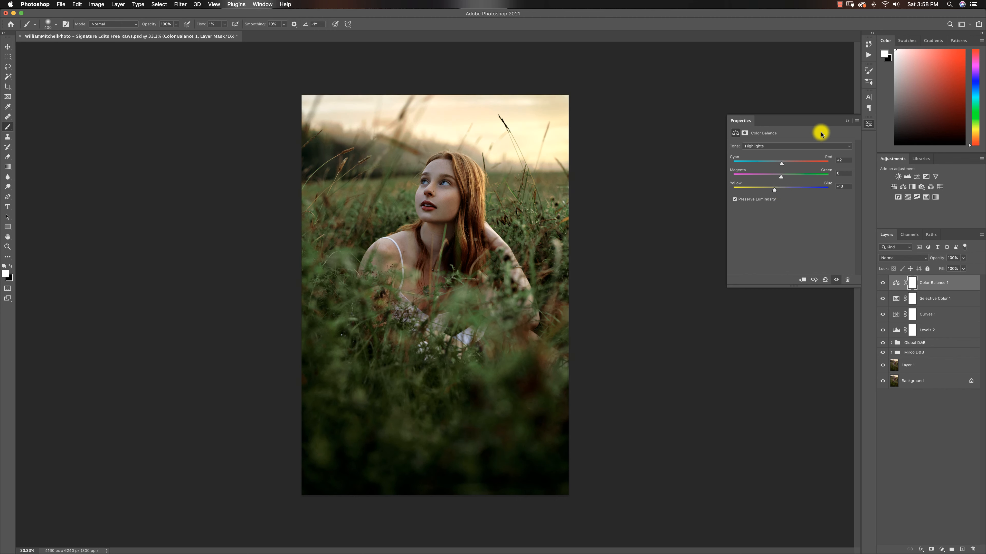
Collapse the adjustment settings and group the Color Balance 1 and Selective Color 1 layers.
left_click(847, 121)
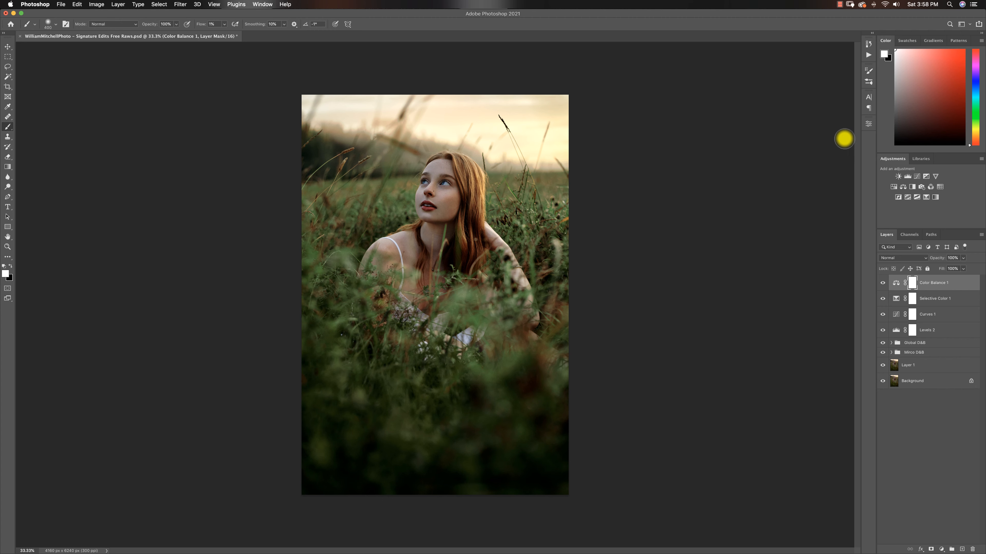
left_click(931, 300, "shift")
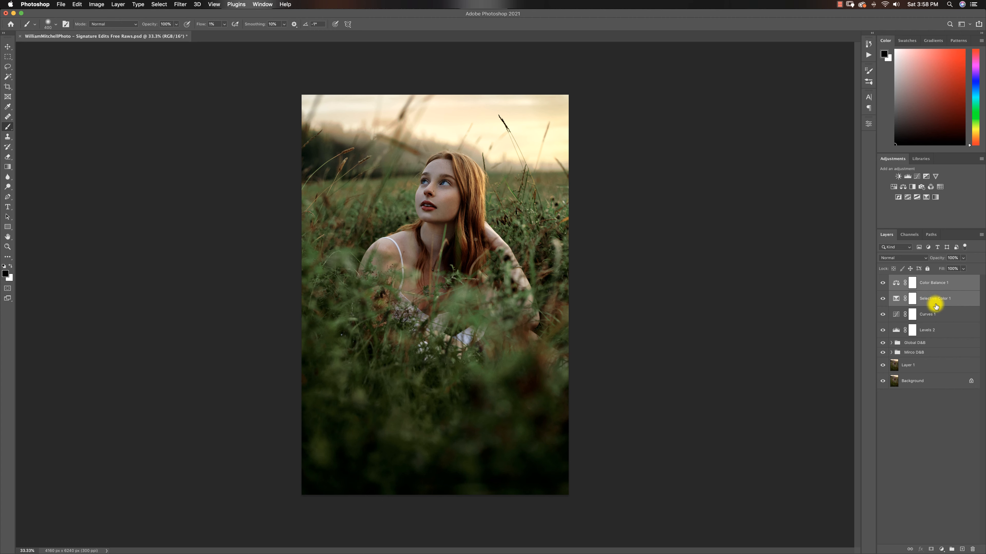
key("super+g")
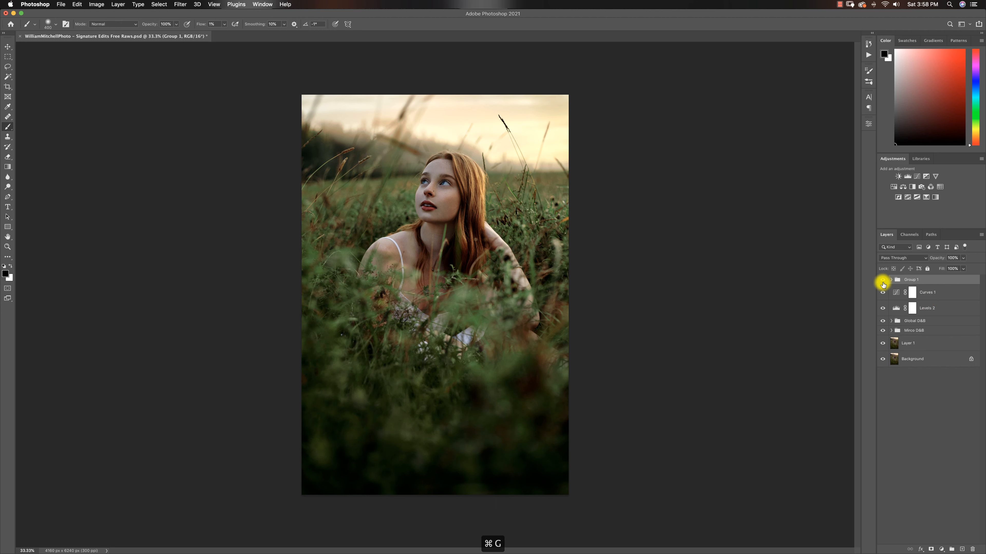
Compare the portrait with and without the color grading group, and against the original Background layer alone.
left_click(883, 280)
left_click(883, 282)
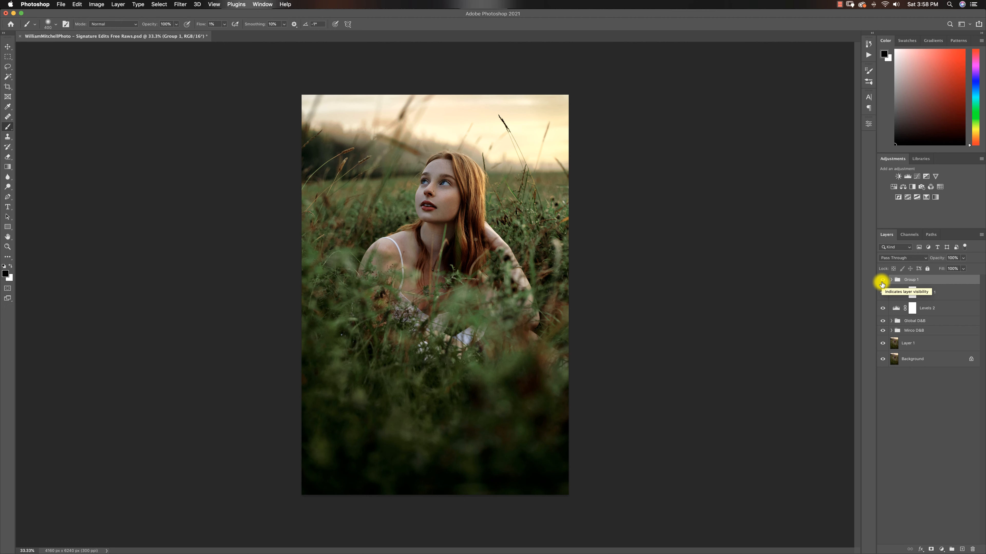
left_click(881, 361)
left_click(884, 362)
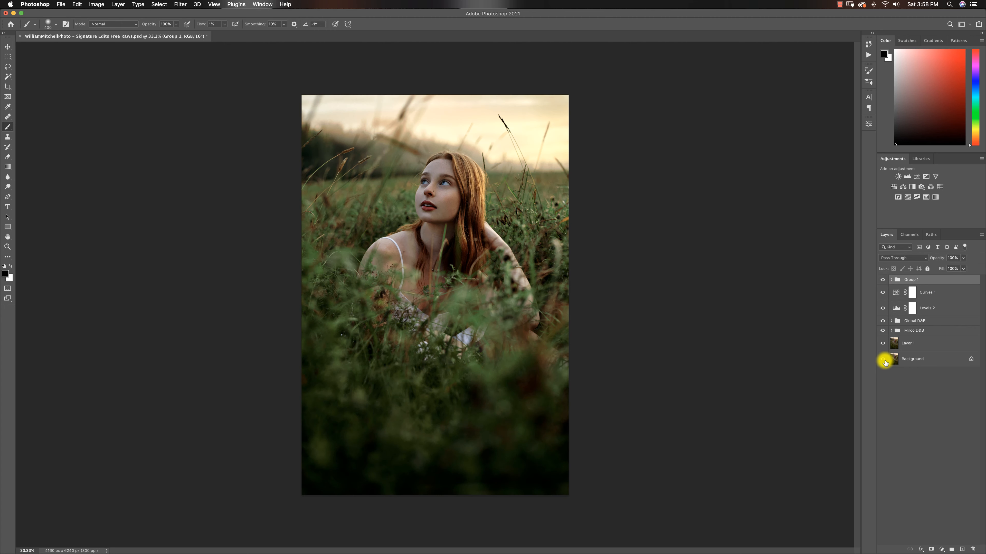
left_click(884, 362, "alt")
left_click(885, 363, "alt")
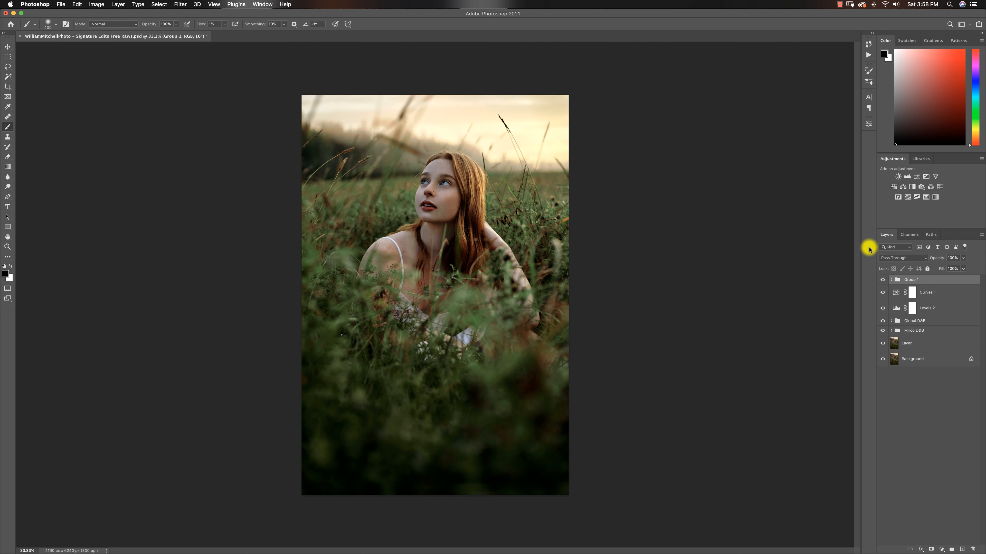
Recheck the effect of the color grading group with it visible, and save the PSD document.
left_click(881, 279)
left_click(880, 280)
key("super+s")
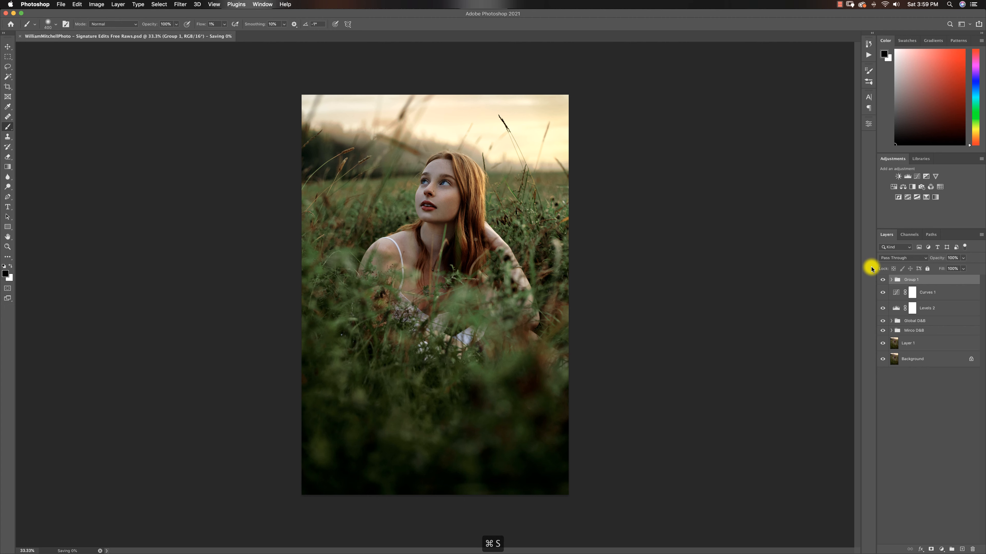
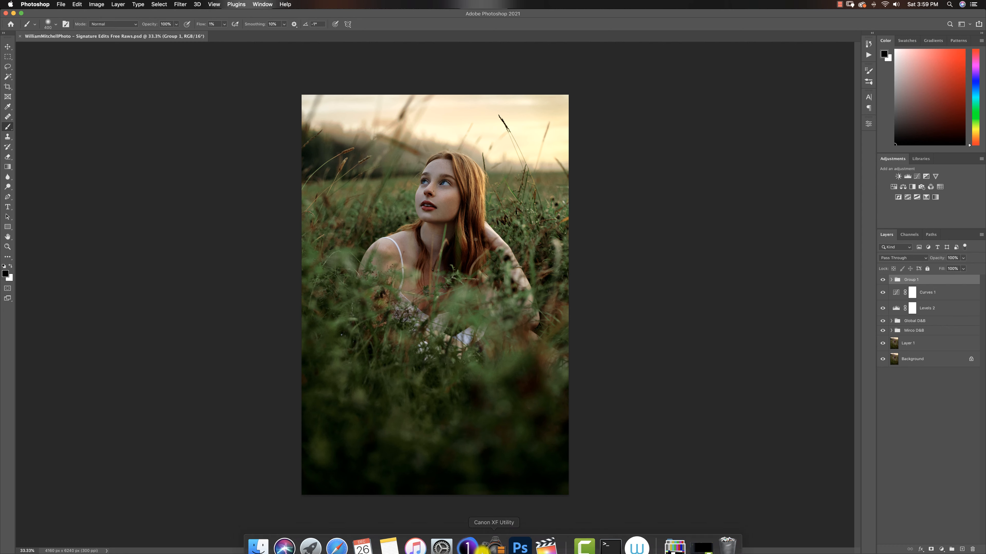
Switch to Capture One and compare the retouched PSD with the raw CR2 file, including the raw's unadjusted Before view.
left_click(474, 542)
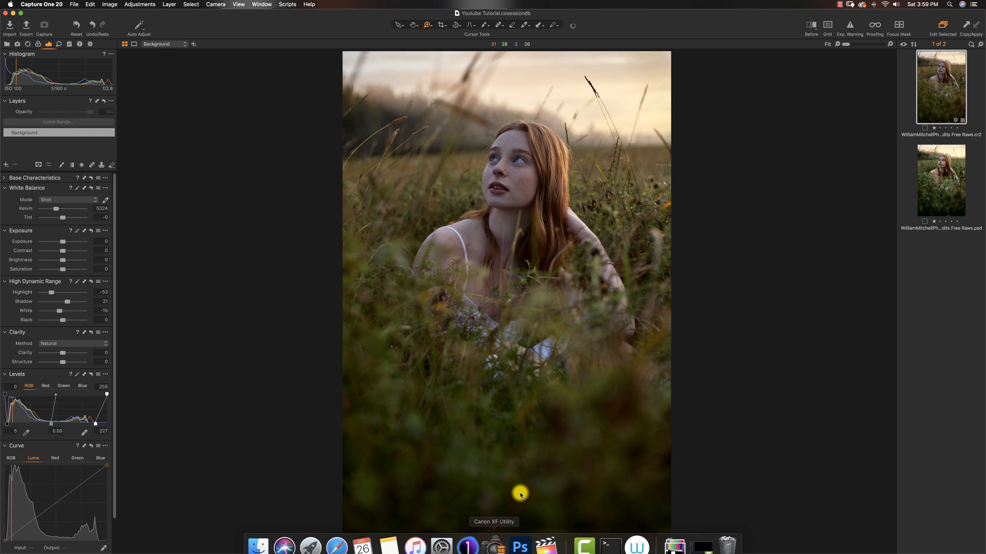
left_click(931, 177)
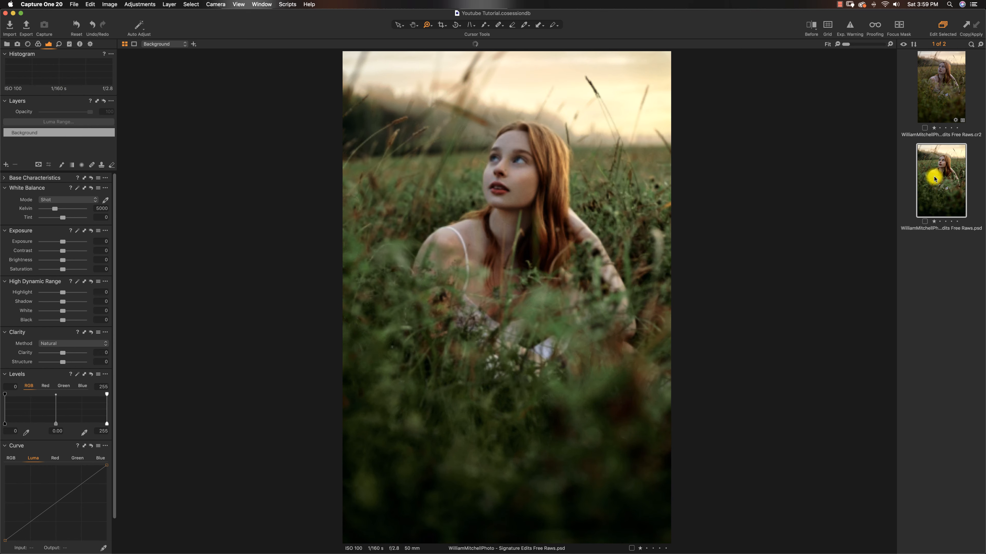
left_click(934, 104)
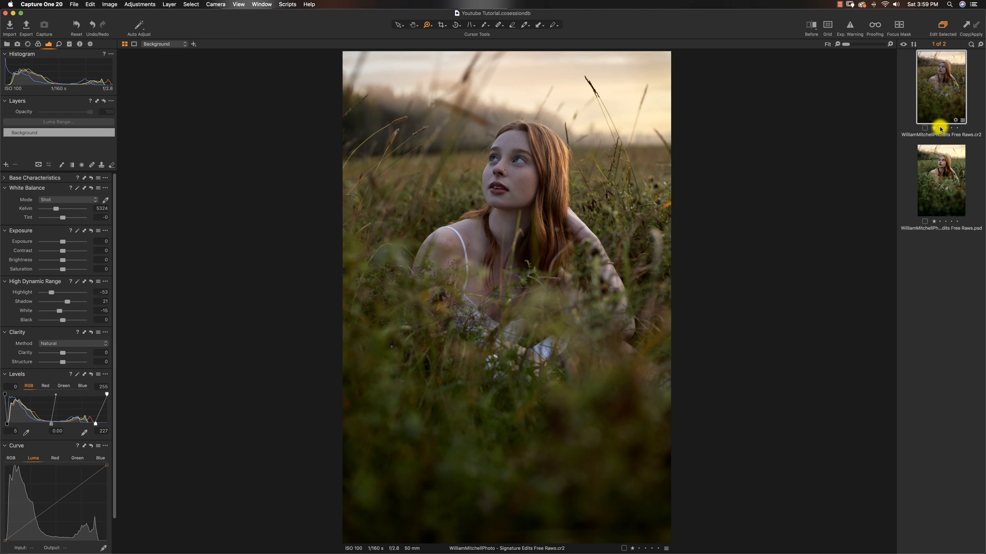
left_click(812, 25)
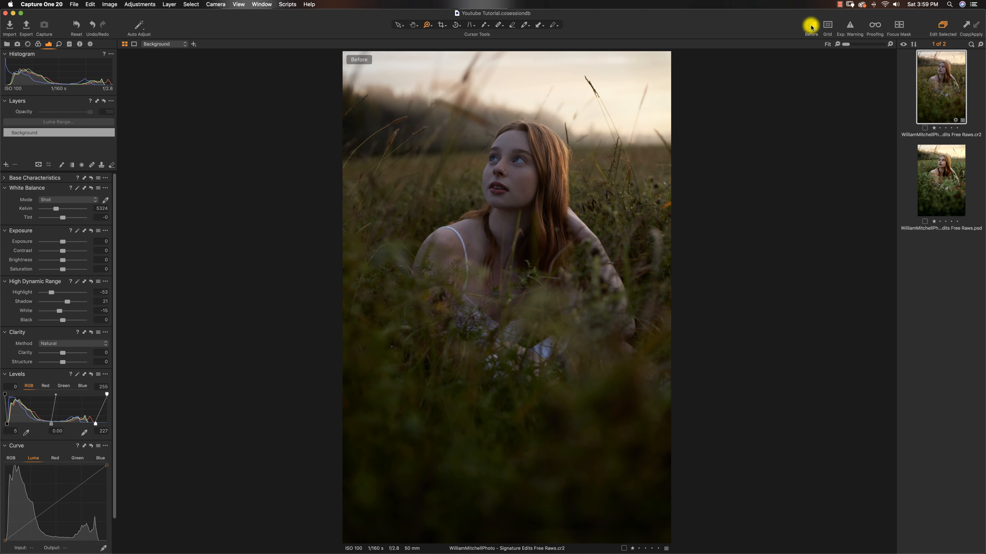
left_click(811, 26)
left_click(935, 172)
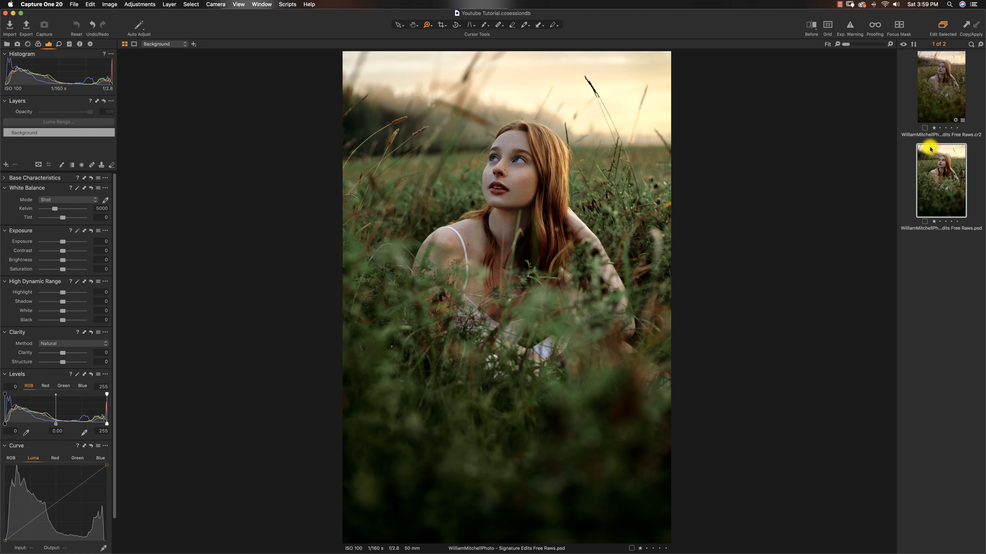
Show the color tools for the retouched PSD and raise the Color Balance Shadow lightness slightly.
left_click(40, 44)
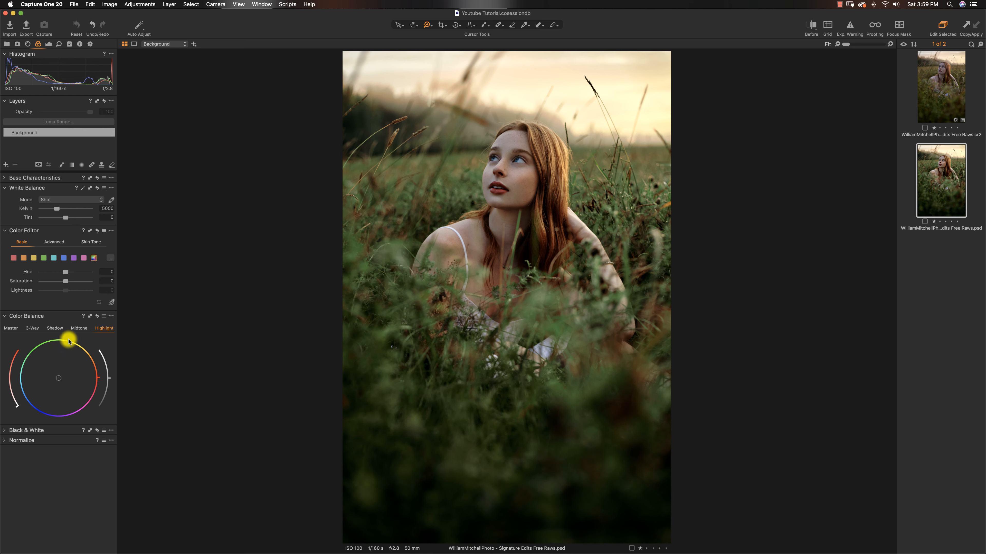
left_click(58, 331)
left_click_drag(107, 376, 104, 365)
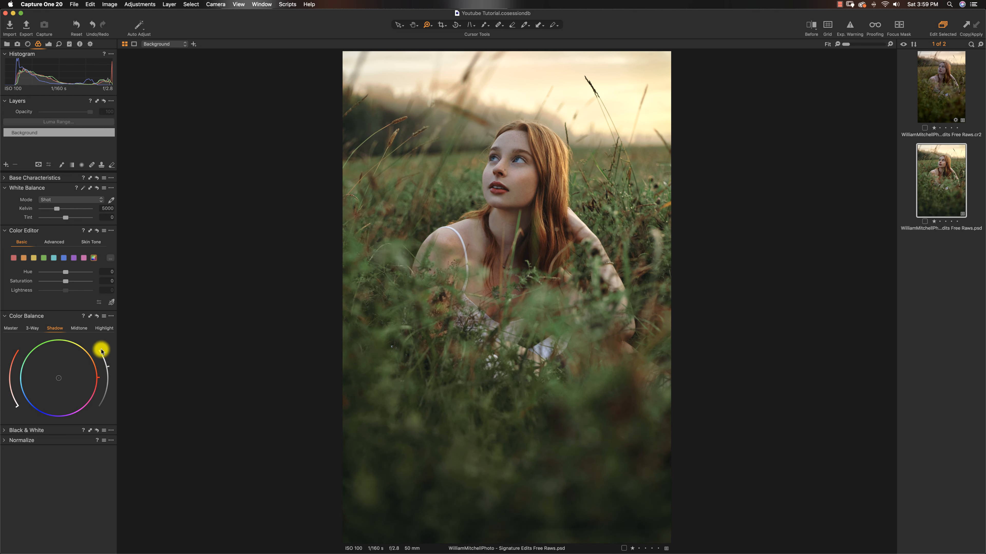
Lower the Color Balance Midtone lightness, raise the Highlight lightness slightly, and check the result against the Before view.
left_click(80, 329)
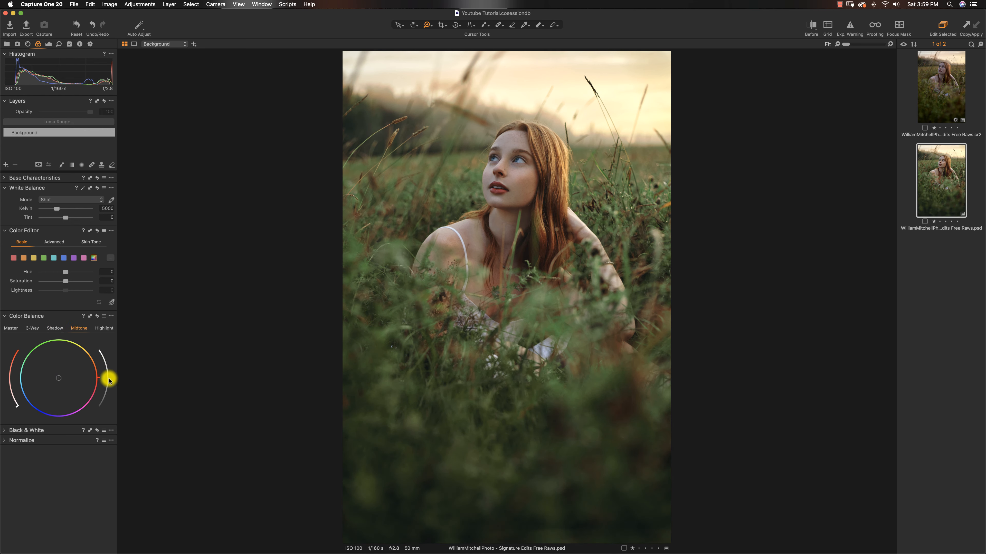
mouse_move(109, 381)
left_mouse_down()
mouse_move(104, 396)
mouse_move(106, 370)
left_mouse_up()
left_click(104, 328)
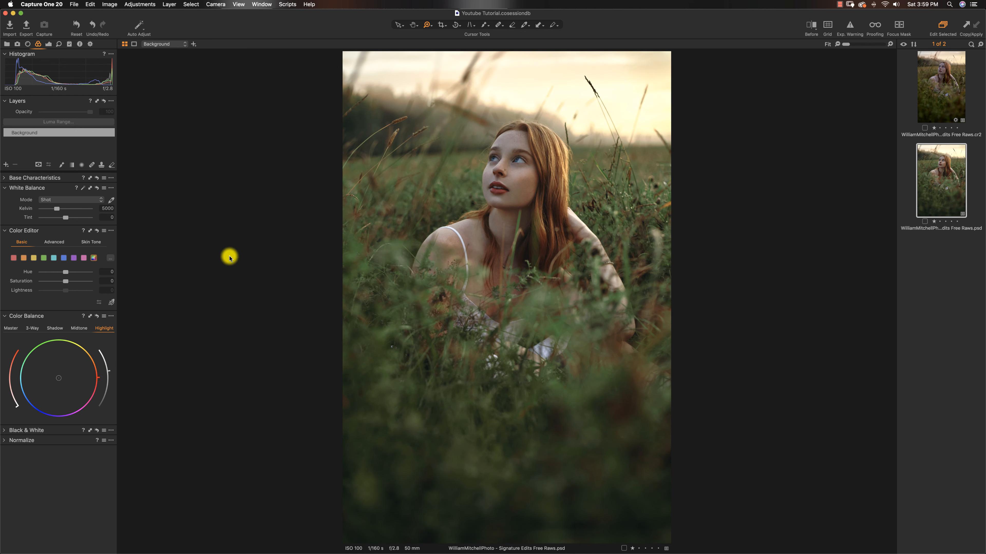
left_click_drag(813, 29, 807, 28)
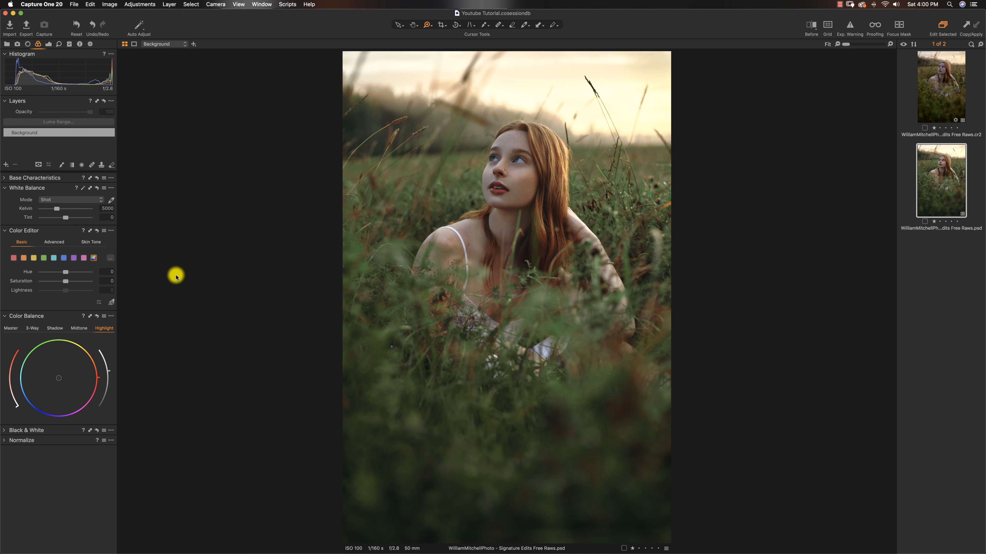
Set the green range in the Color Editor to Hue 19, Saturation -32.1 and Lightness -2.
left_click(43, 259)
mouse_move(73, 278)
left_mouse_down()
mouse_move(47, 275)
mouse_move(90, 269)
mouse_move(57, 273)
mouse_move(80, 274)
mouse_move(56, 285)
left_mouse_up()
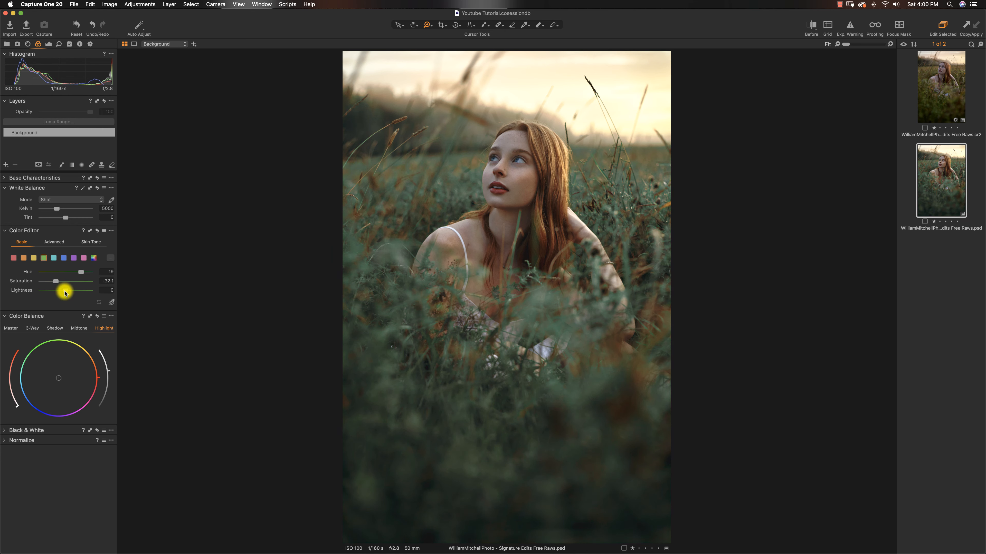
mouse_move(66, 294)
left_mouse_down()
mouse_move(82, 291)
mouse_move(51, 290)
mouse_move(64, 293)
left_mouse_up()
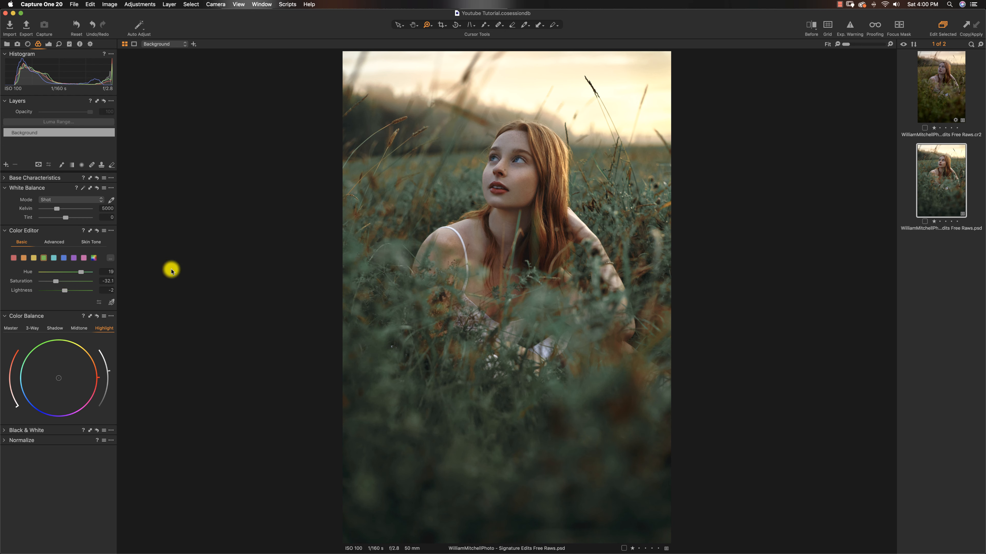
Set the orange range's Saturation to 34.7 in the Color Editor and raise its Lightness slightly.
left_click(24, 258)
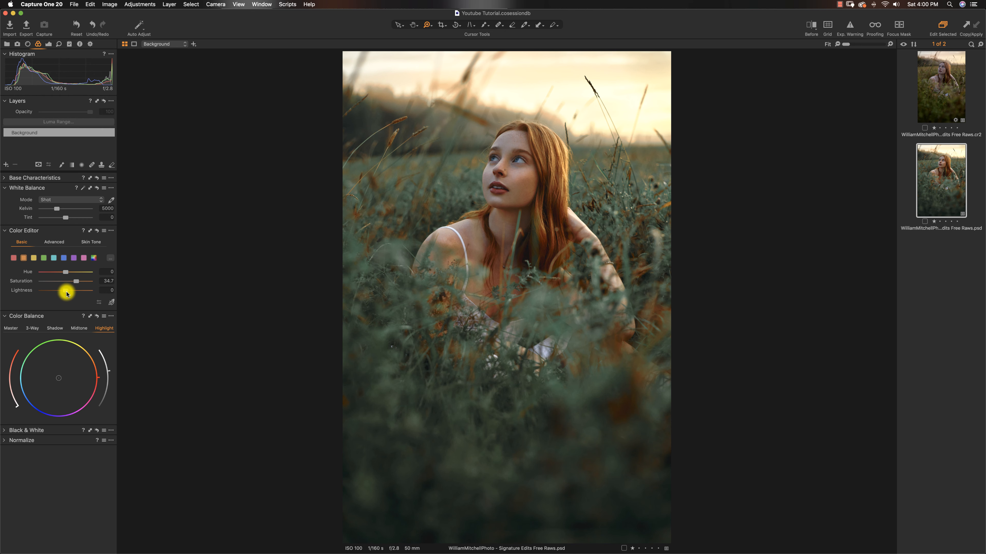
left_click_drag(63, 293, 70, 292)
Try a slight Saturation increase on the red range in the Color Editor and reset it to 0.
left_click(13, 257)
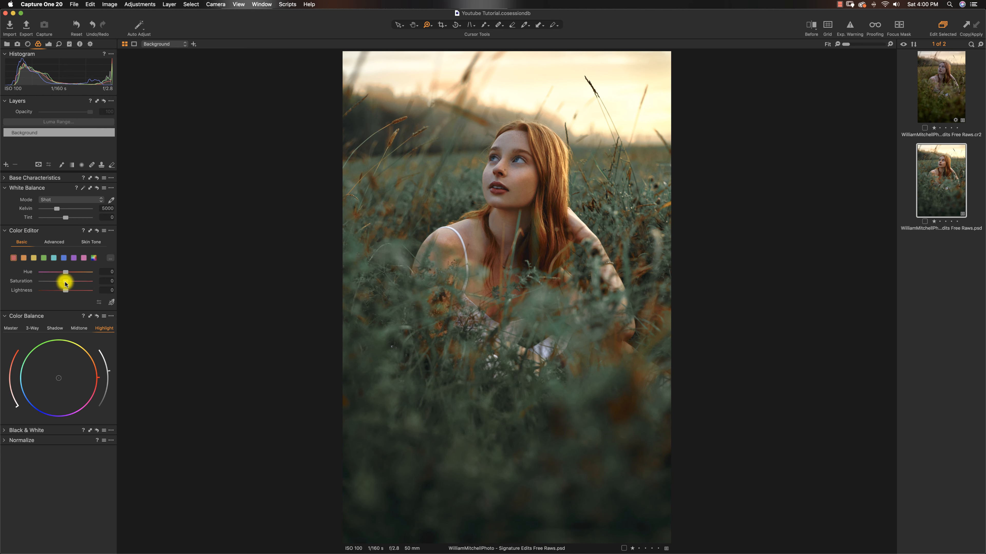
mouse_move(67, 284)
left_mouse_down()
mouse_move(94, 280)
mouse_move(66, 282)
left_mouse_up()
left_click(103, 279)
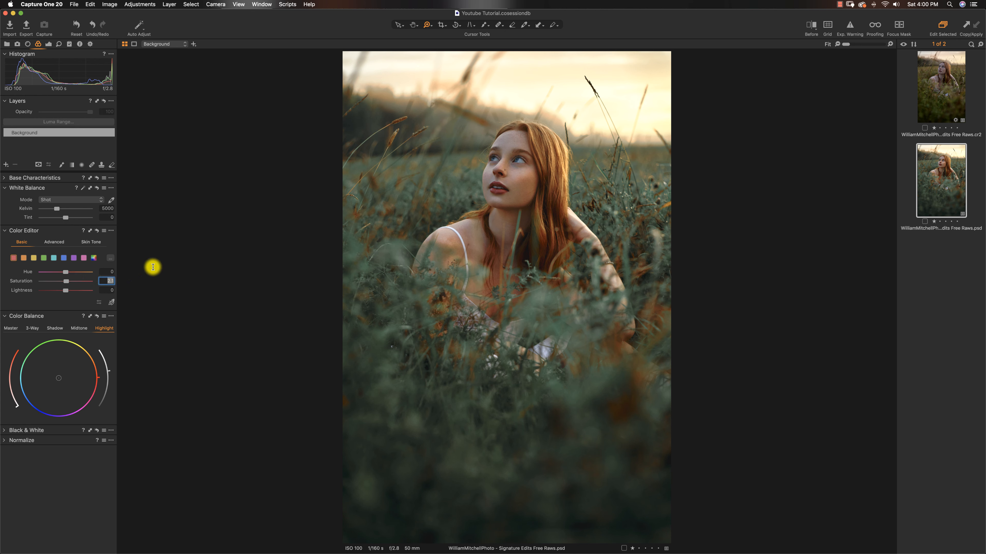
type("0")
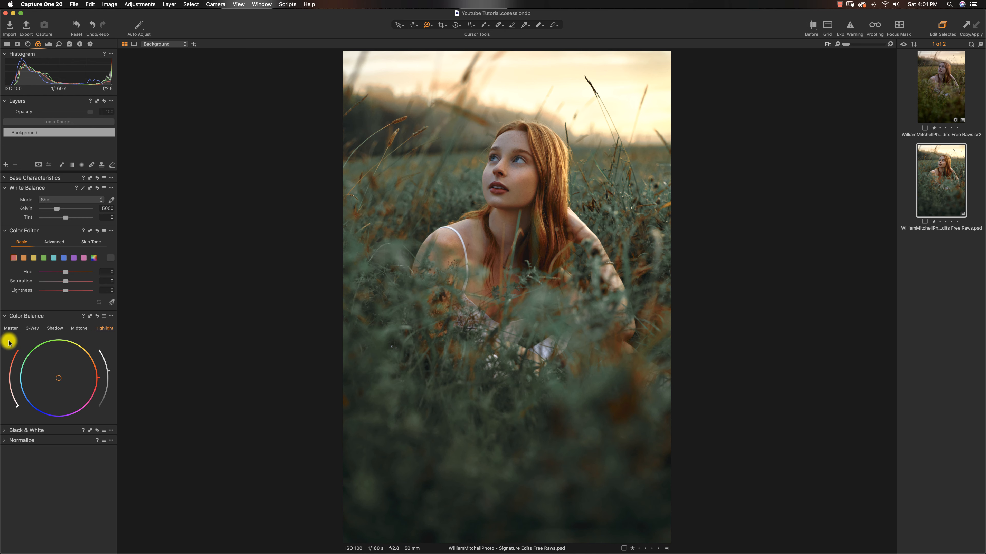
Tint the Color Balance Shadows slightly toward green.
left_click(11, 328)
left_click(49, 330)
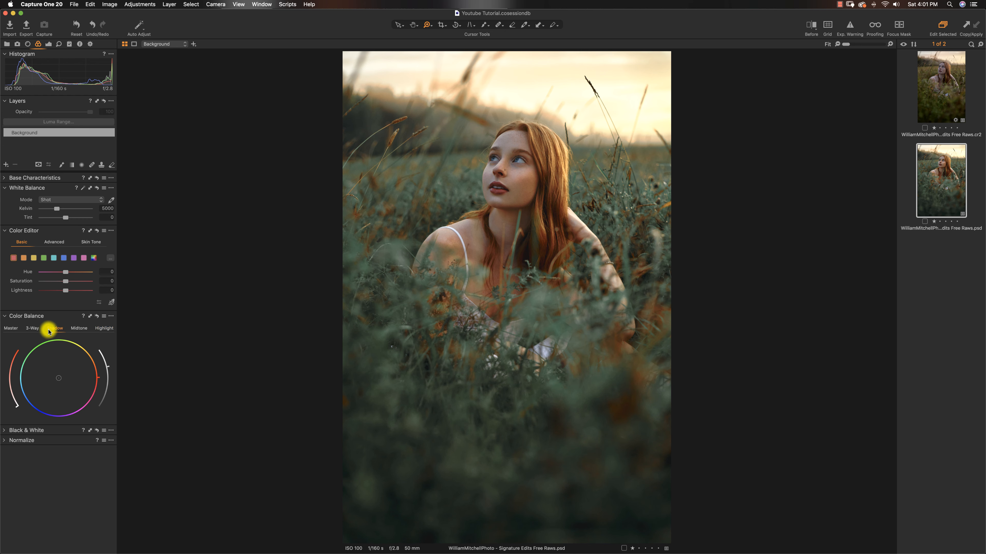
left_click_drag(66, 380, 54, 374)
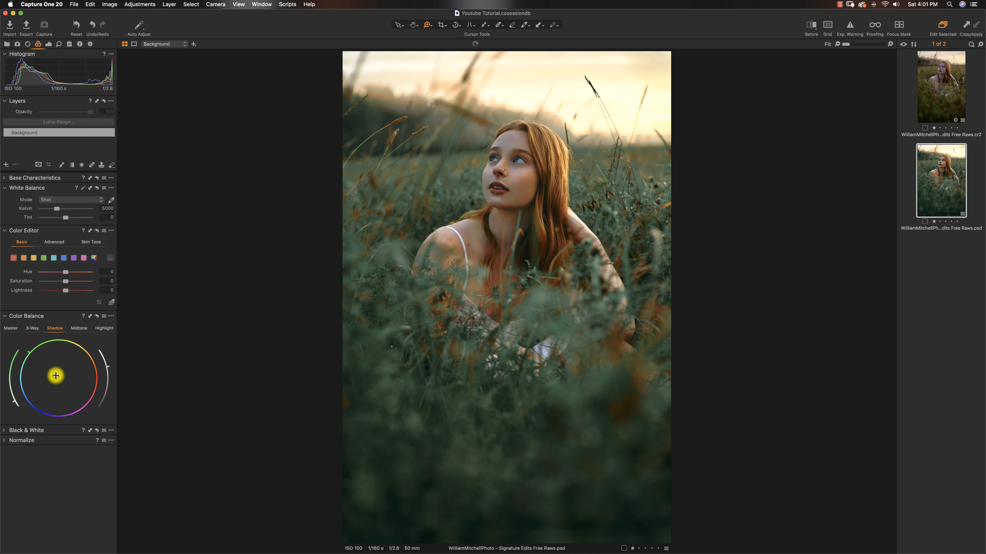
Tint the Color Balance Midtones and Highlights slightly toward orange.
left_click(79, 328)
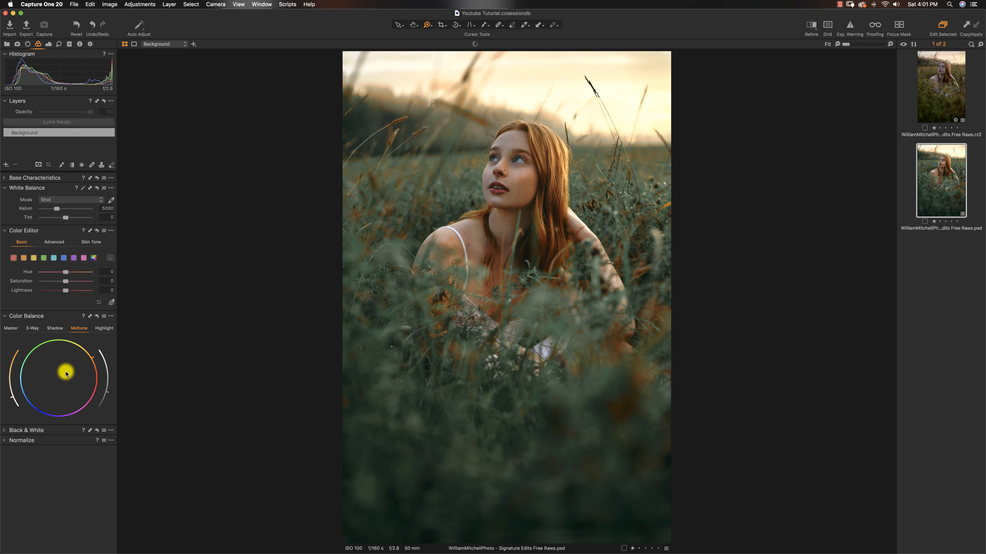
left_click(104, 328)
left_click_drag(58, 379, 62, 376)
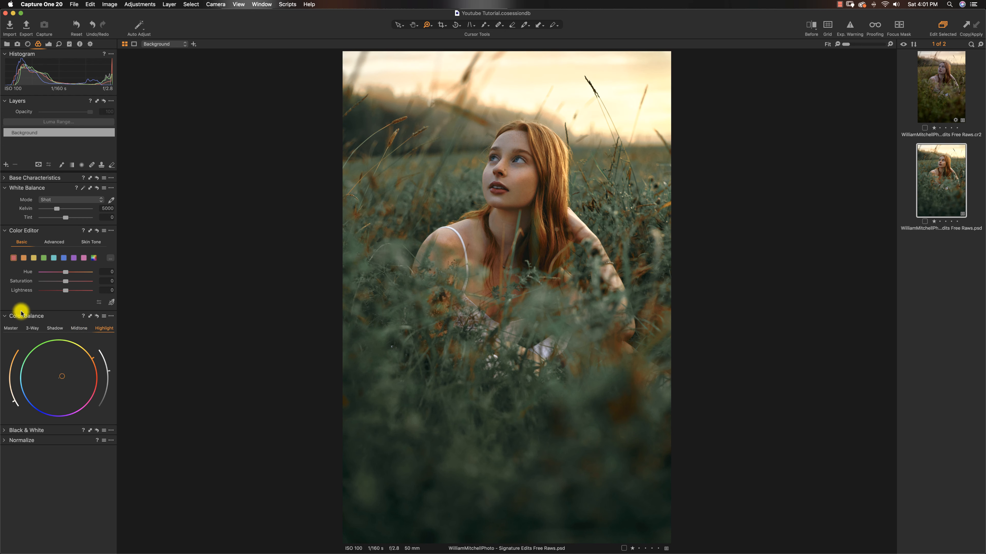
Shift the Master Color Balance toward blue and compare the portrait with and without the Color Balance adjustments.
left_click(15, 330)
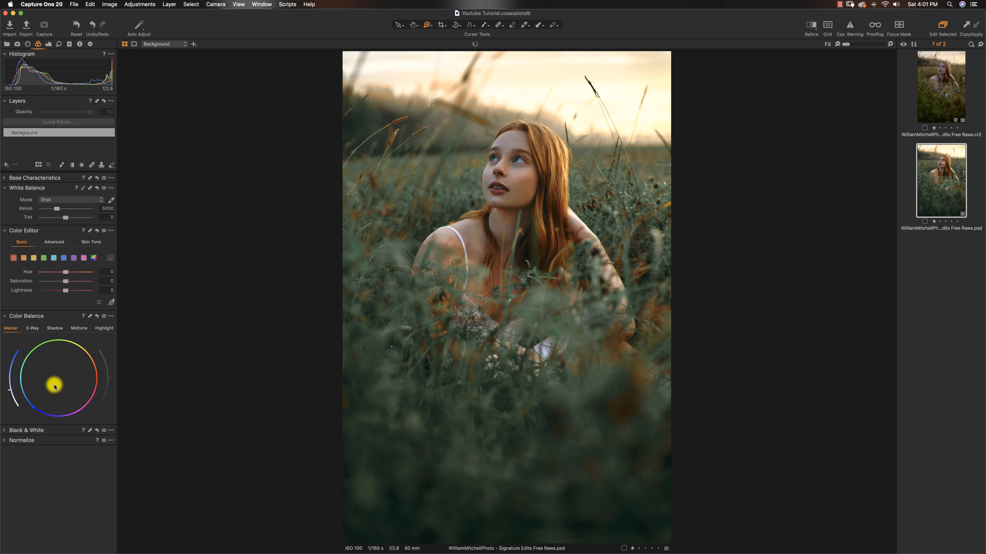
mouse_move(58, 378)
left_mouse_down()
mouse_move(40, 399)
mouse_move(57, 384)
mouse_move(48, 388)
left_mouse_up()
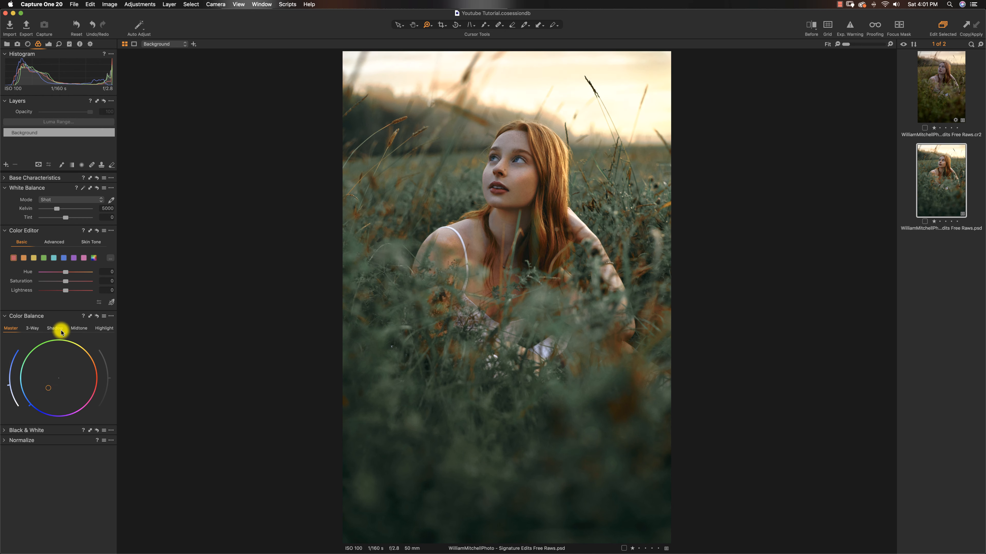
left_click(97, 317)
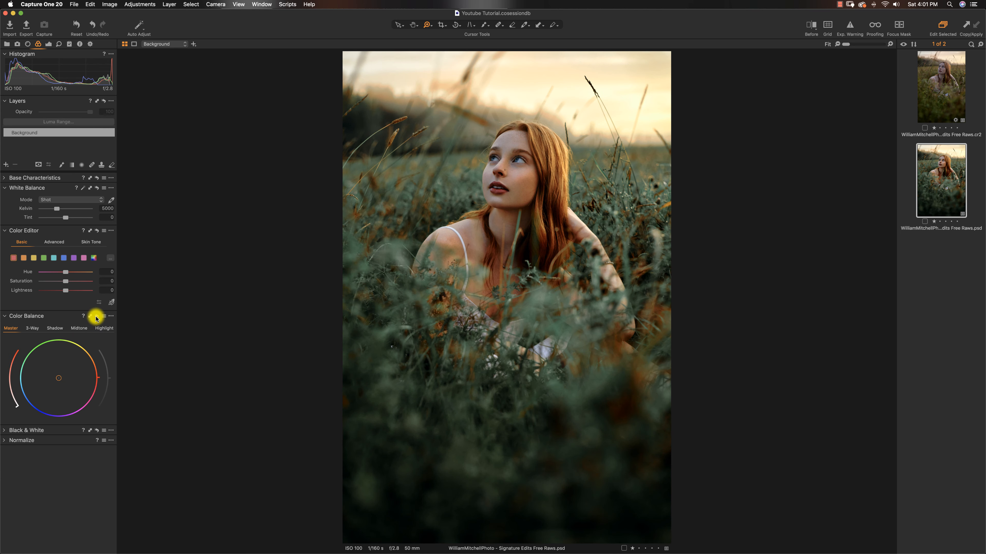
left_click(97, 318)
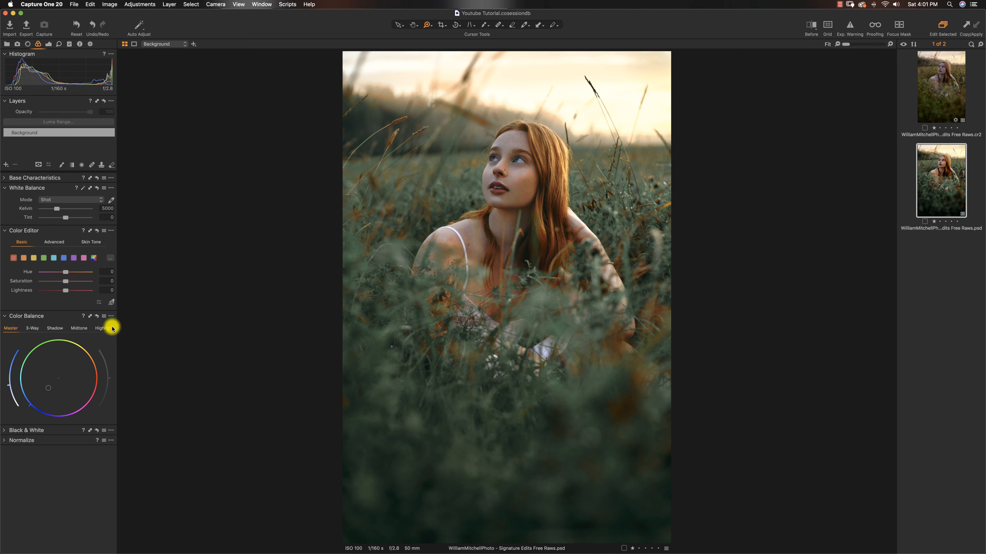
Darken the portrait's edges with an Elliptic on Crop vignette at an Amount of -1.94.
left_click(48, 43)
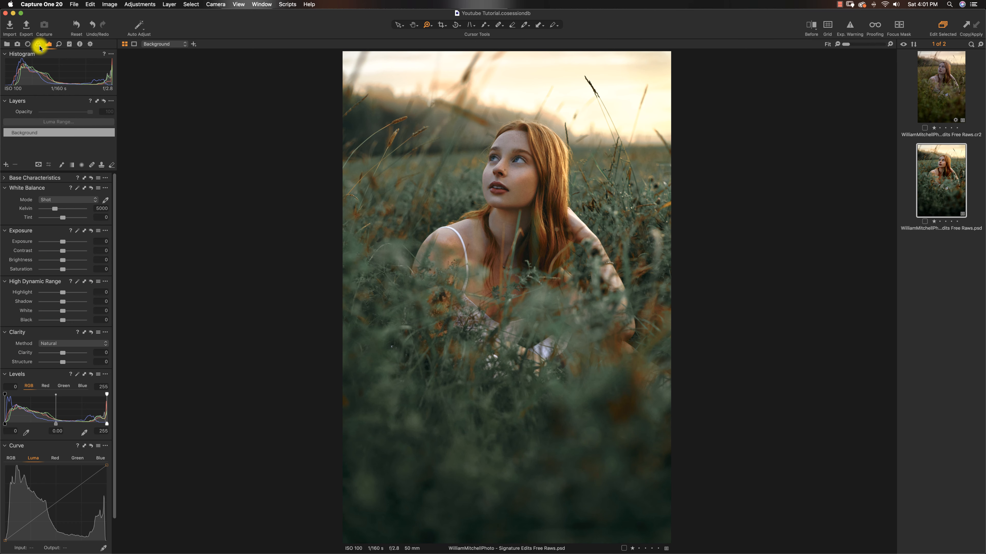
left_click_drag(113, 418, 116, 493)
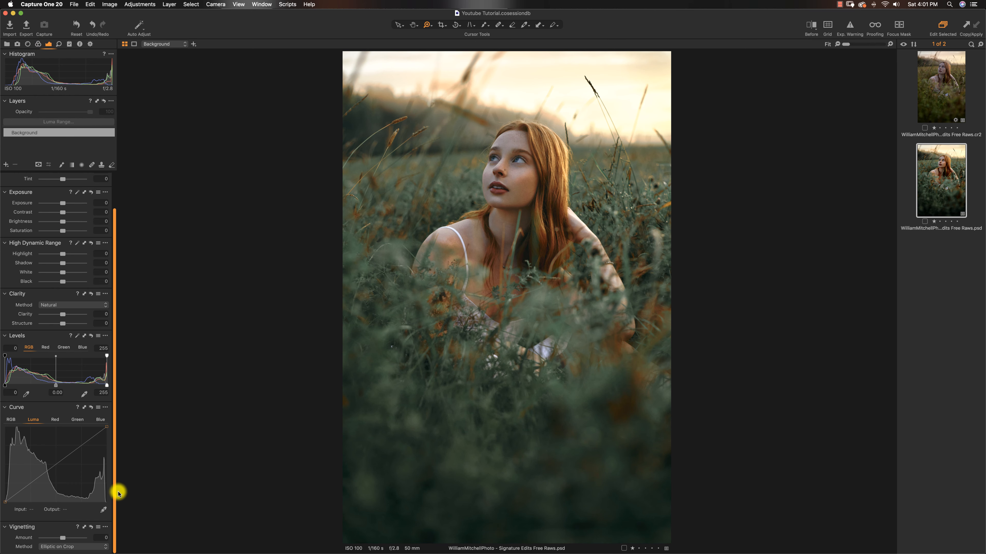
left_click(66, 546)
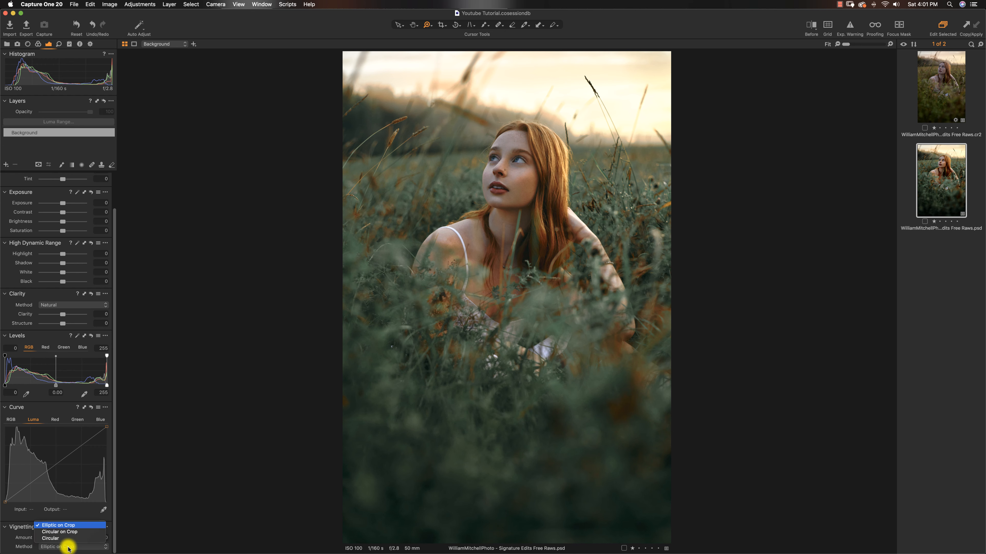
left_click(61, 528)
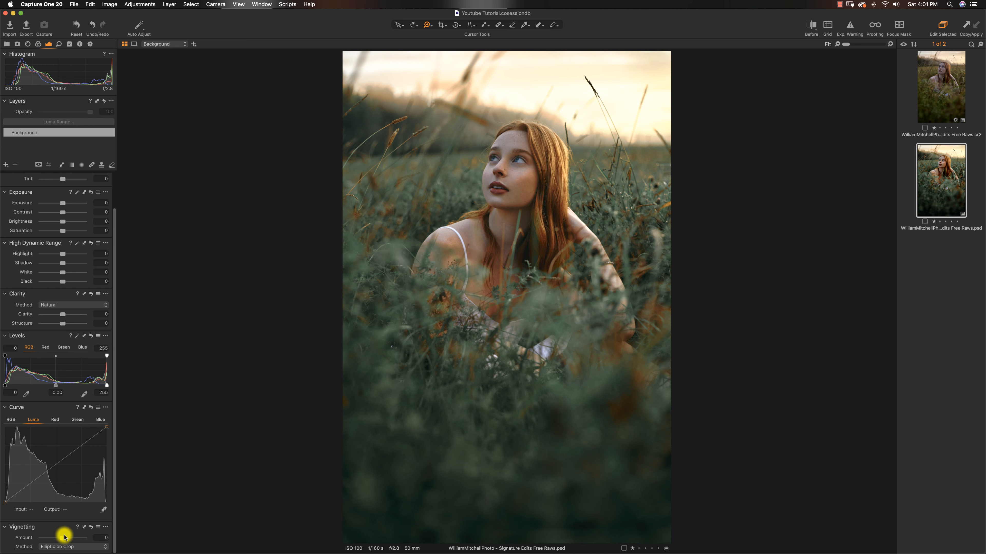
mouse_move(56, 540)
left_mouse_down()
mouse_move(39, 539)
mouse_move(52, 540)
left_mouse_up()
Lower the RGB Levels white input point to 222 and strengthen the Vignetting Amount to -2.44.
left_click_drag(107, 385, 93, 388)
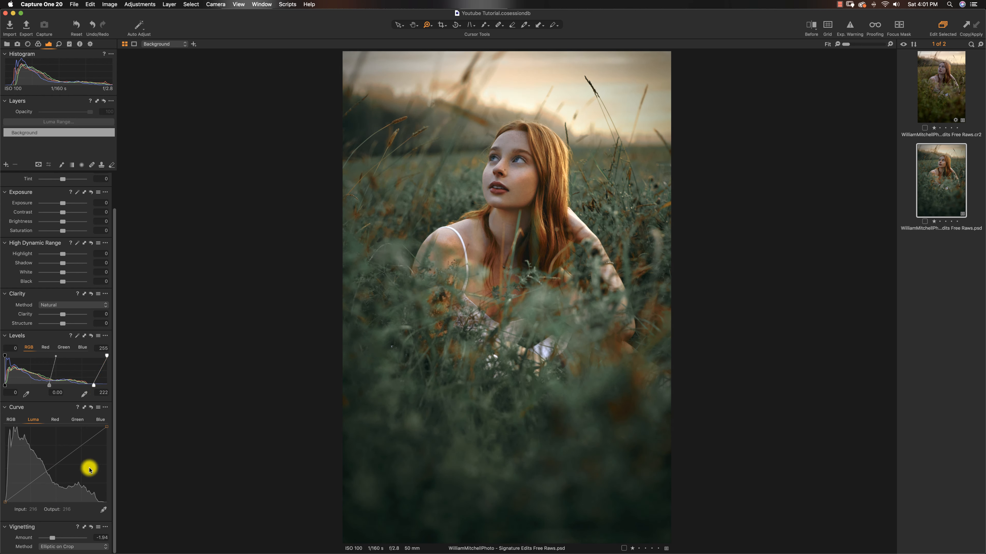
left_click_drag(53, 539, 49, 542)
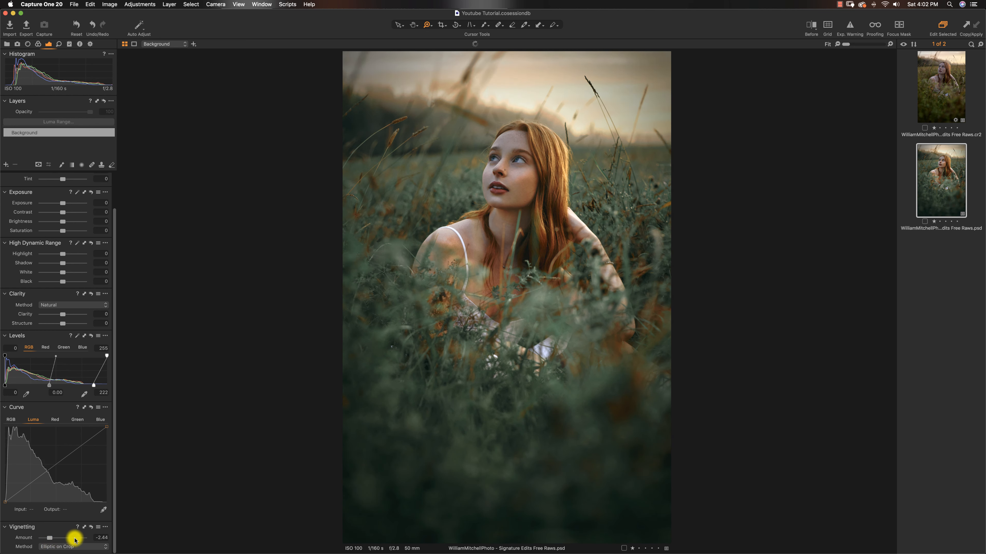
Compare the original raw file with the edited PSD by viewing them alternately, and try a slight Clarity adjustment.
left_click(915, 88)
left_click(933, 182)
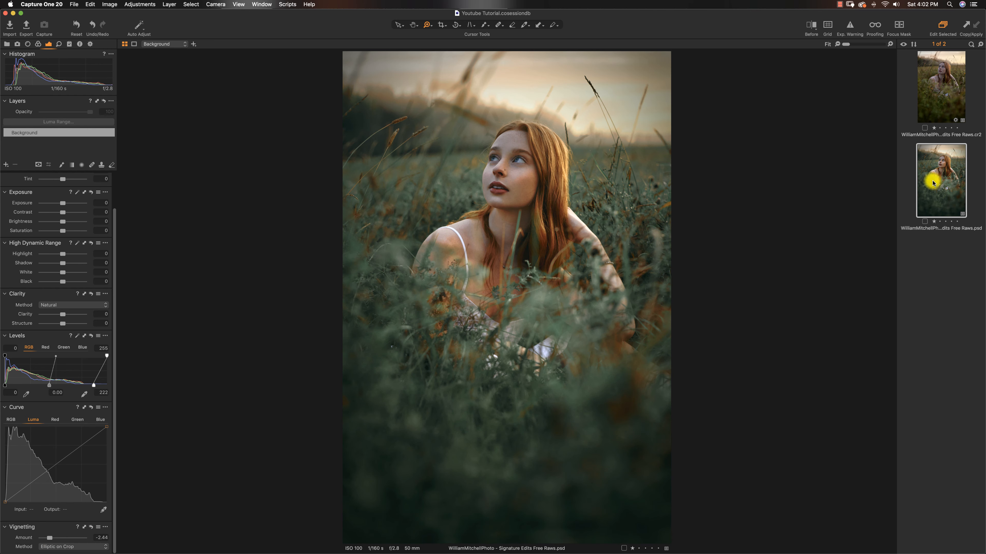
left_click(934, 102)
left_click(928, 179)
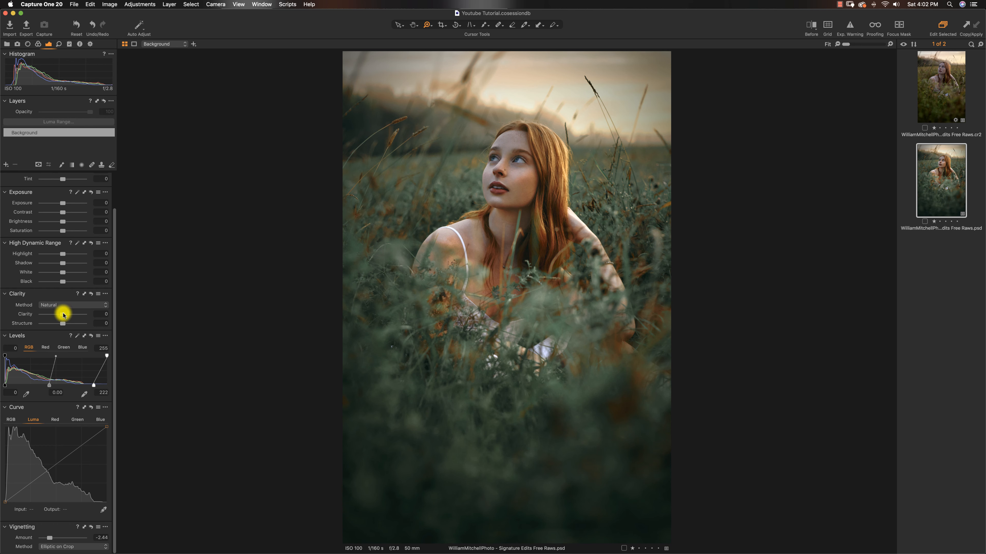
mouse_move(63, 315)
left_mouse_down()
mouse_move(75, 317)
mouse_move(64, 316)
left_mouse_up()
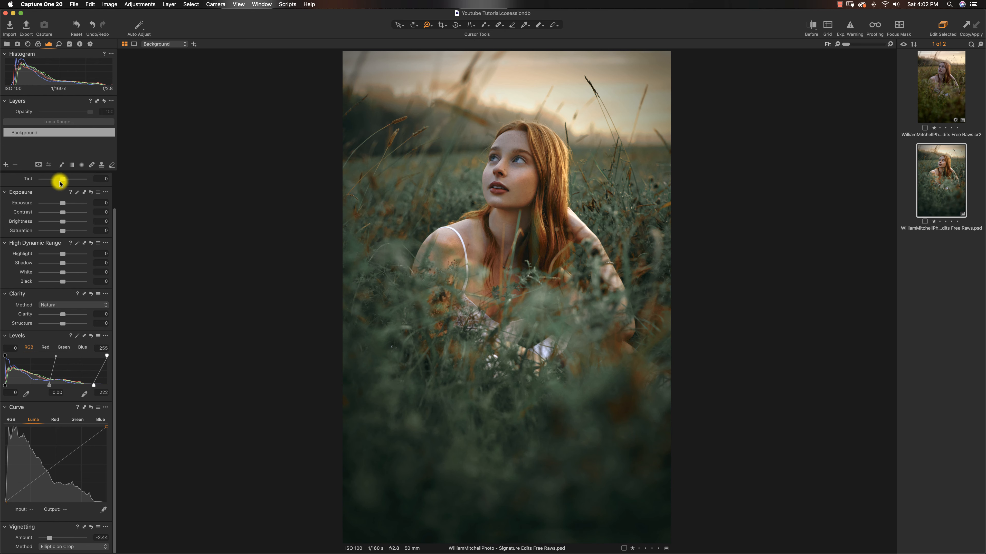
Add Tabular Grain film grain with an Impact of 25 and view the raw and edited portraits side by side.
left_click(59, 44)
left_click(72, 362)
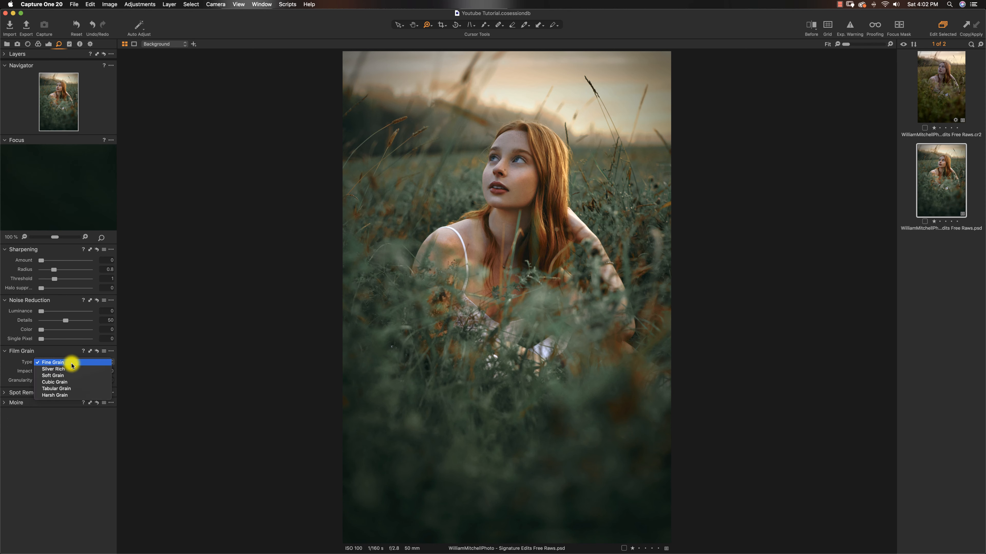
left_click(68, 389)
left_click_drag(40, 373, 53, 375)
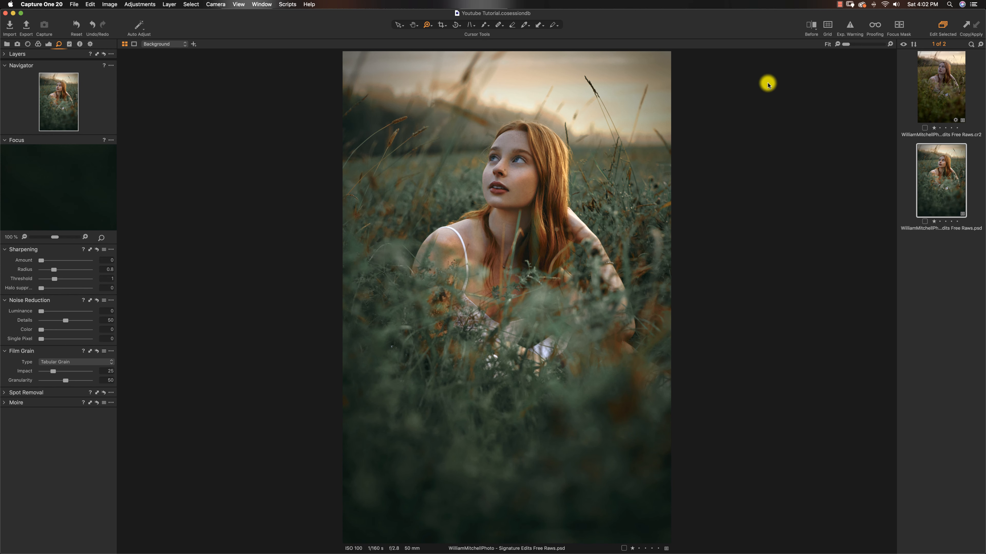
left_click(927, 103, "super")
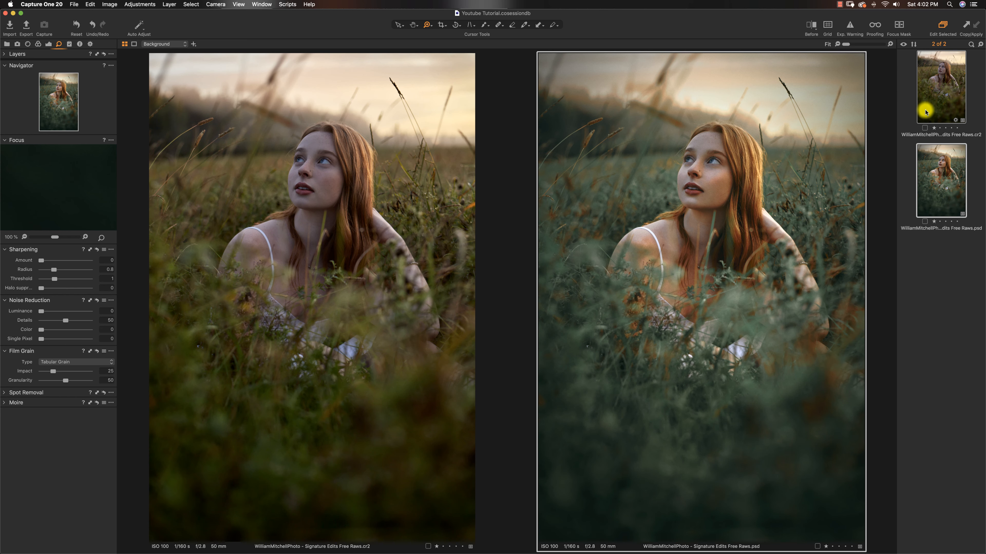